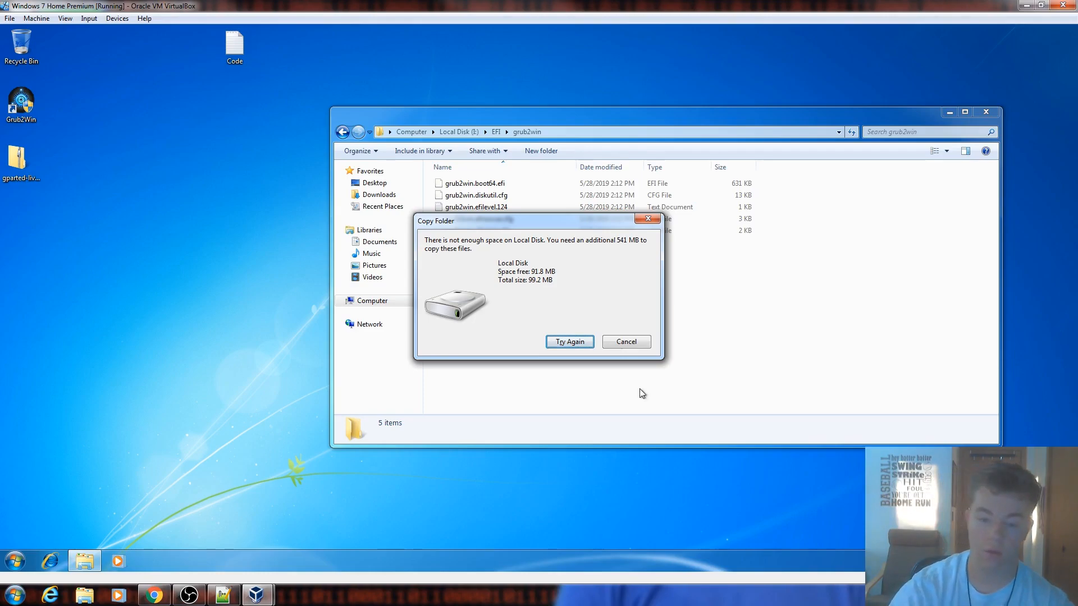
Cancel the folder copy, close the grub2win folder and go to the virtual machine's Computer drive overview.
left_click(625, 342)
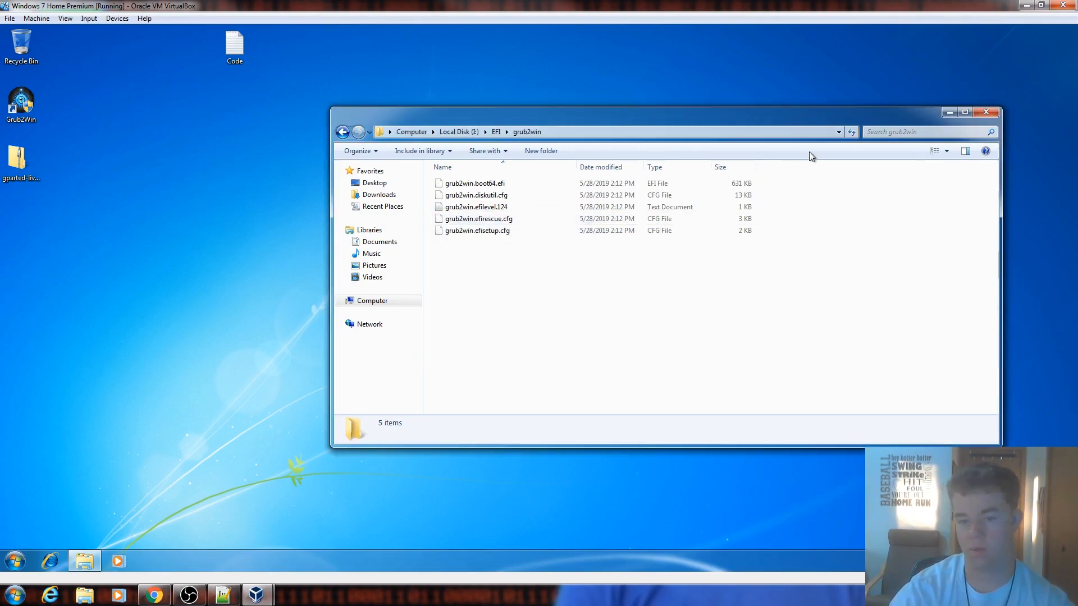
left_click(985, 112)
left_click(117, 18)
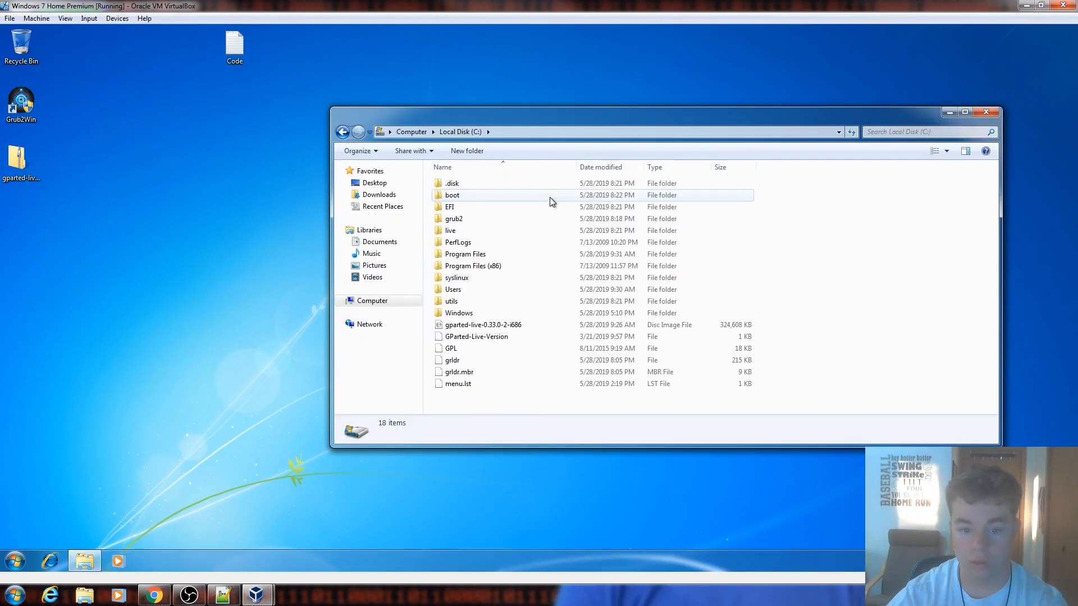
left_click(411, 131)
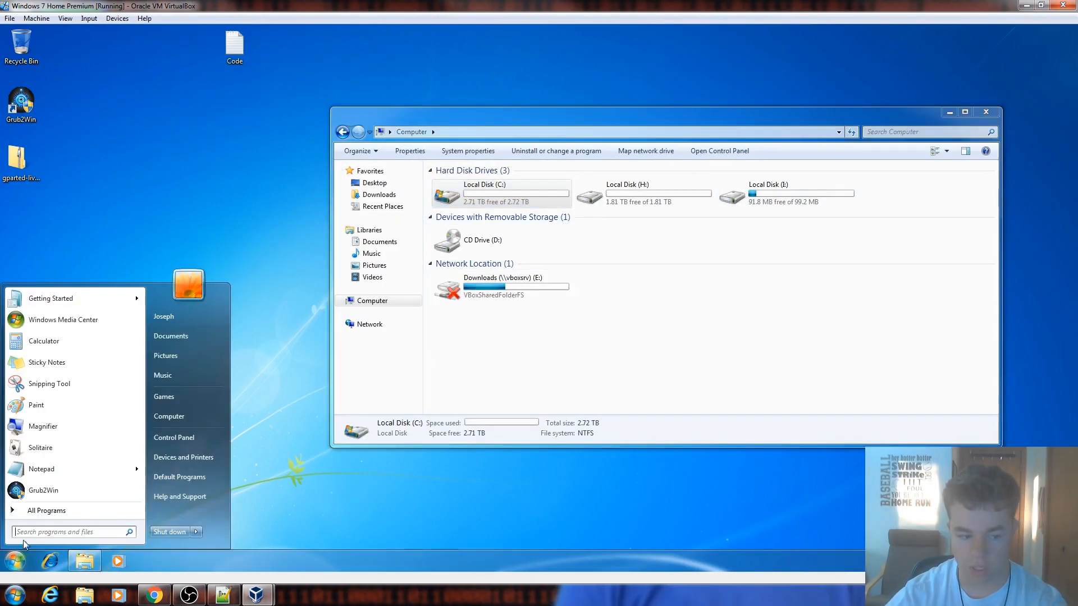
Mount gparted-live-0.33.0-2-i686.iso in the virtual optical drive and shut down the guest Windows.
left_click(11, 558)
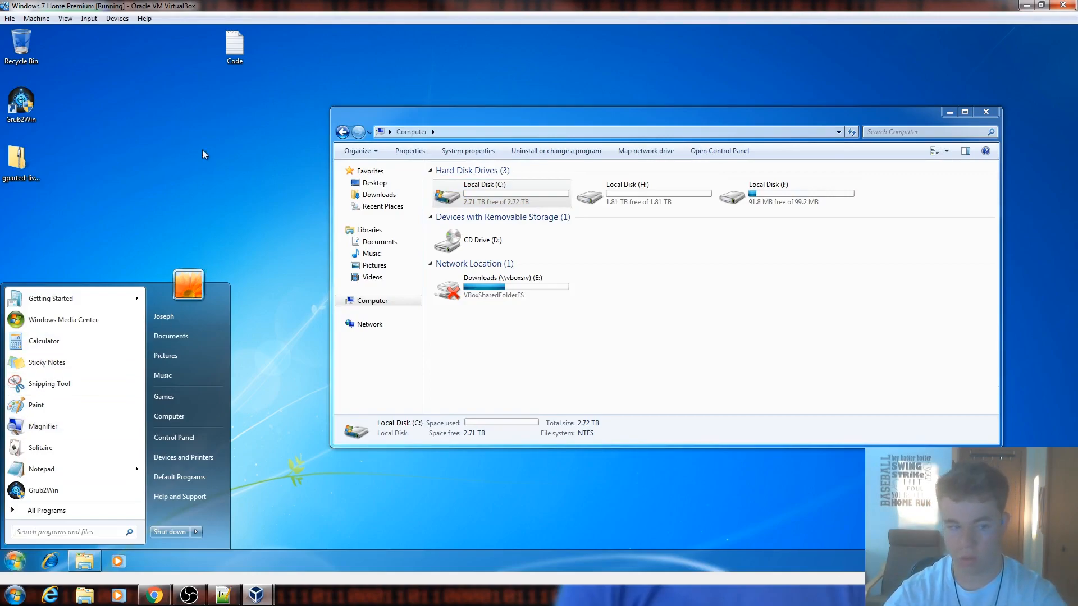
left_click(117, 18)
mouse_move(158, 33)
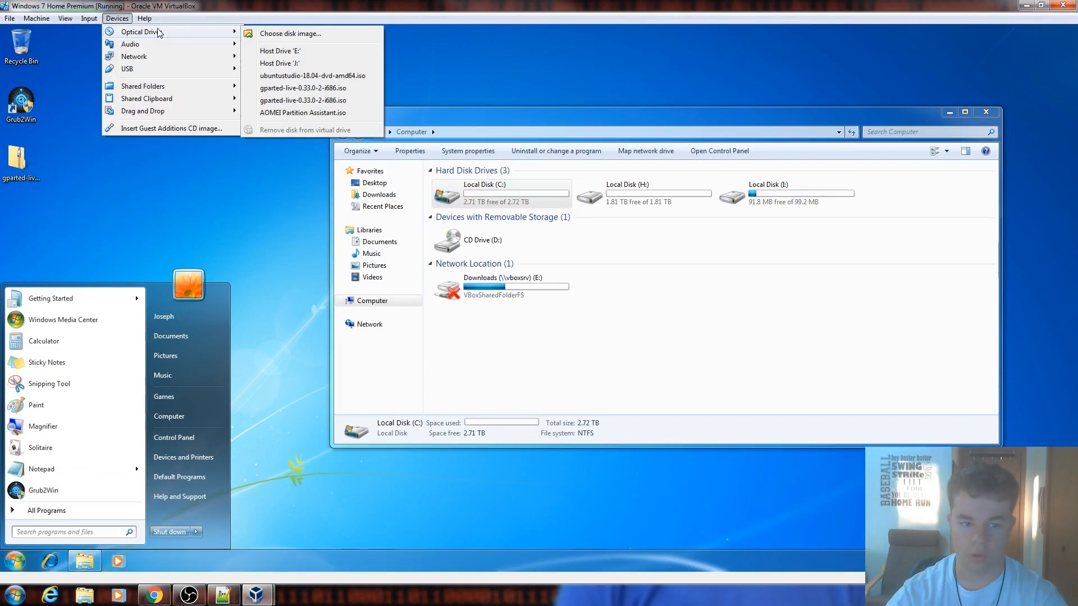
left_click(345, 89)
left_click(176, 532)
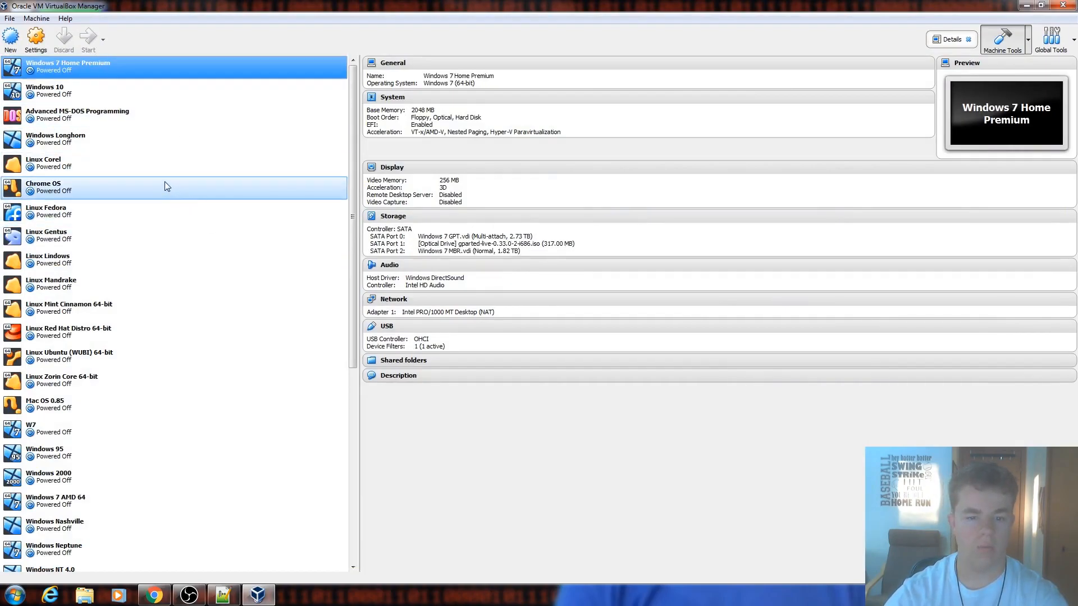
Start the Windows 7 Home Premium virtual machine and power it off during boot.
left_click(87, 48)
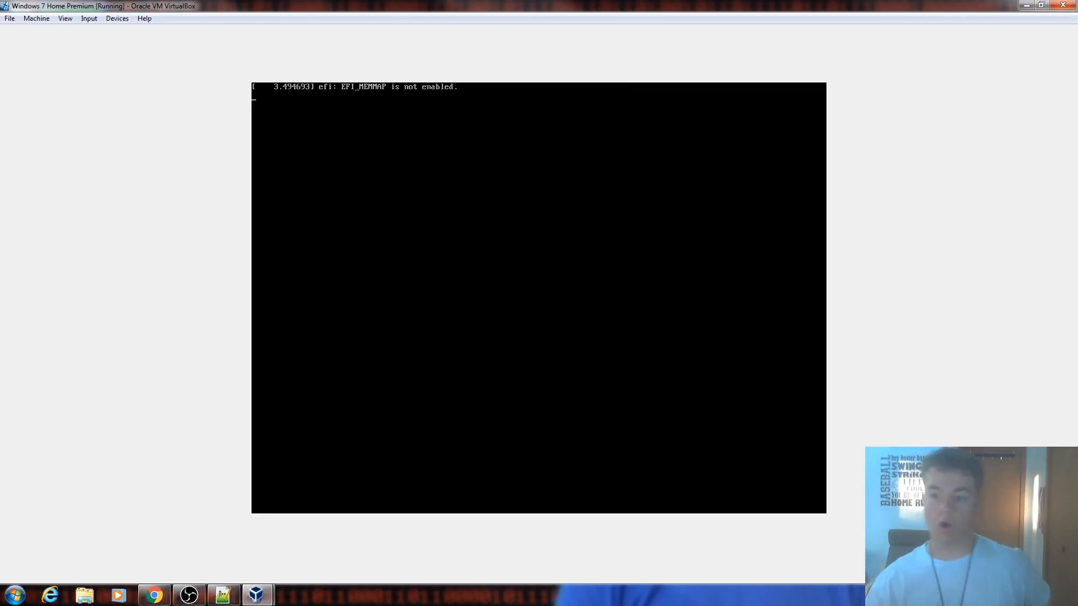
left_click(1062, 7)
left_click(496, 324)
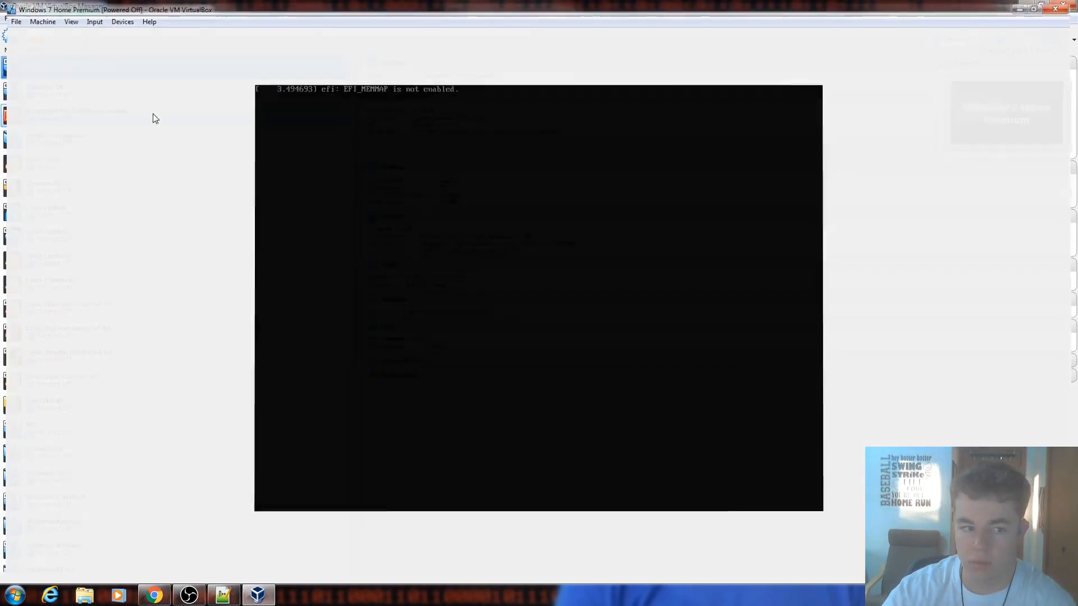
Remove the Windows 7 GPT.vdi attachment from the Windows 7 Home Premium machine's storage and save the settings.
left_click(35, 38)
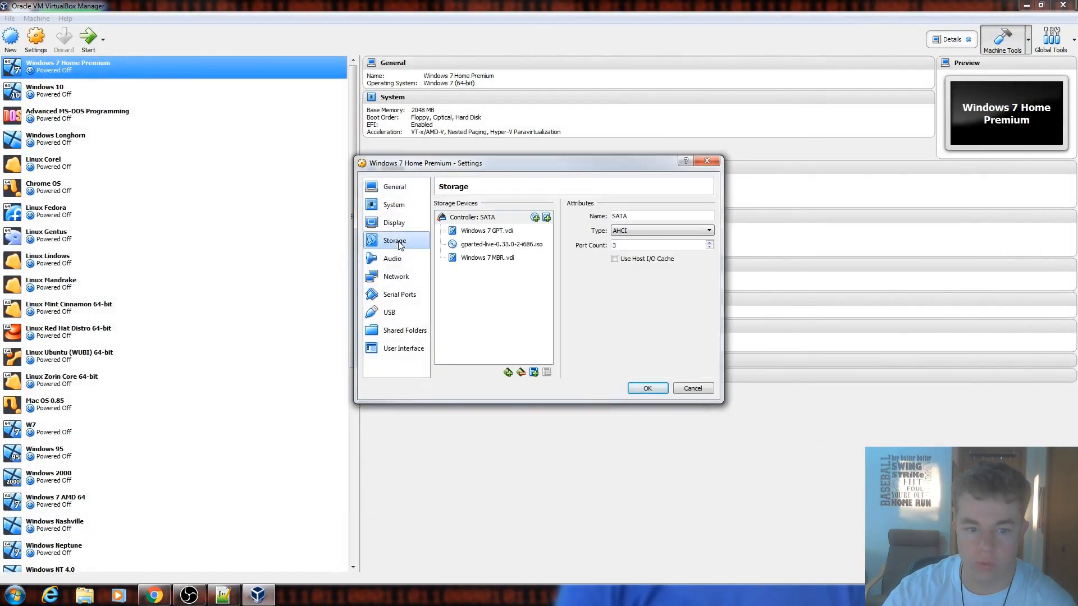
right_click(499, 233)
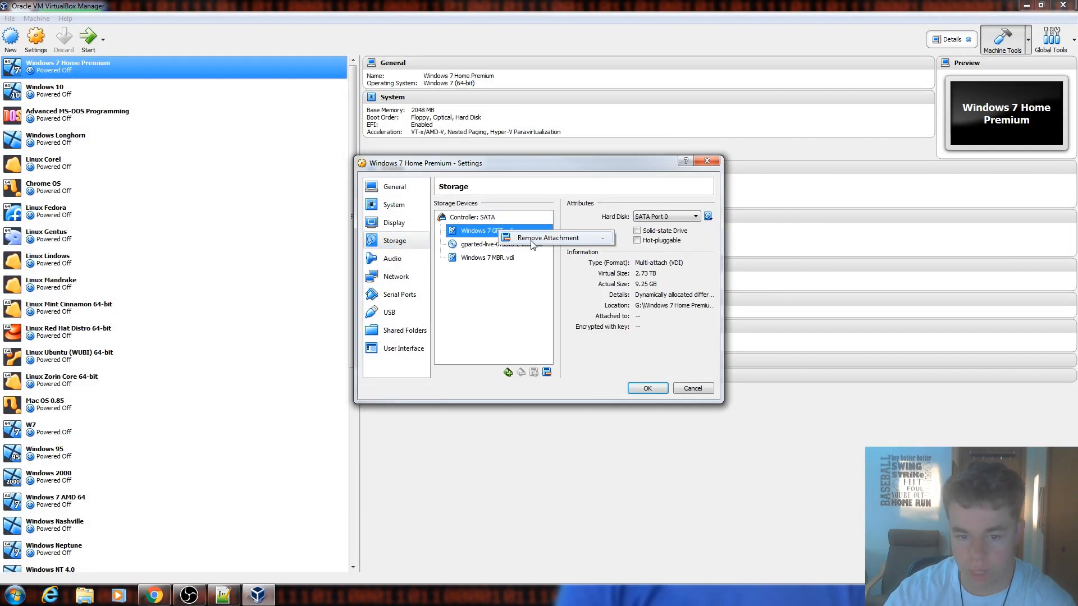
left_click(532, 241)
left_click(647, 388)
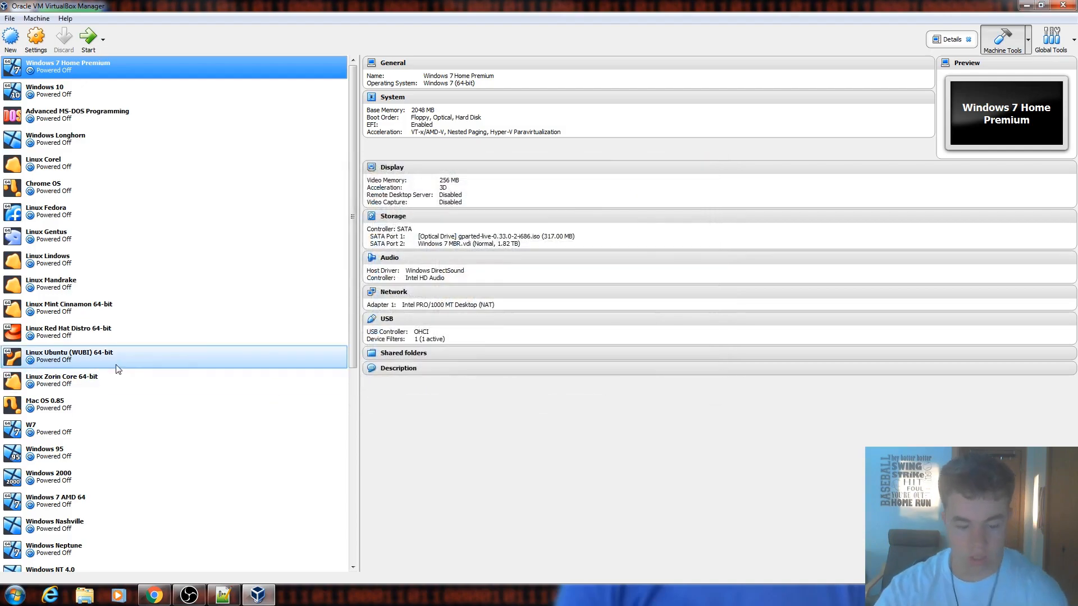
Move the virtual disk image from the Windows 7 Home Premium Snapshots folder on drive G: to the host's Desktop.
left_click(15, 595)
left_click(203, 452)
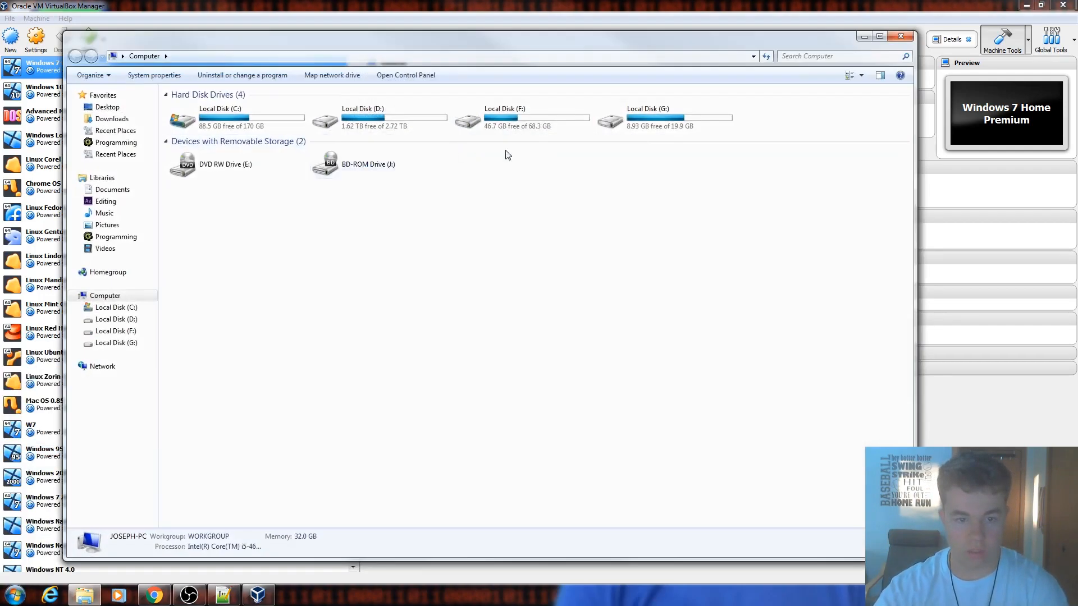
double_click(634, 112)
double_click(280, 108)
double_click(224, 118)
left_click(261, 108)
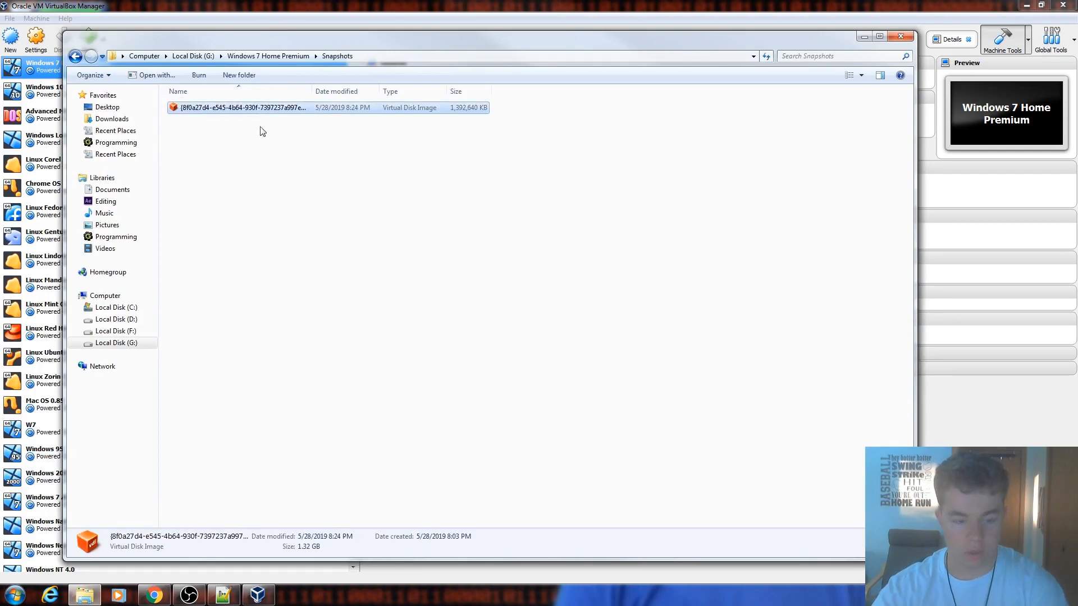
left_click(118, 107)
key("ctrl+v")
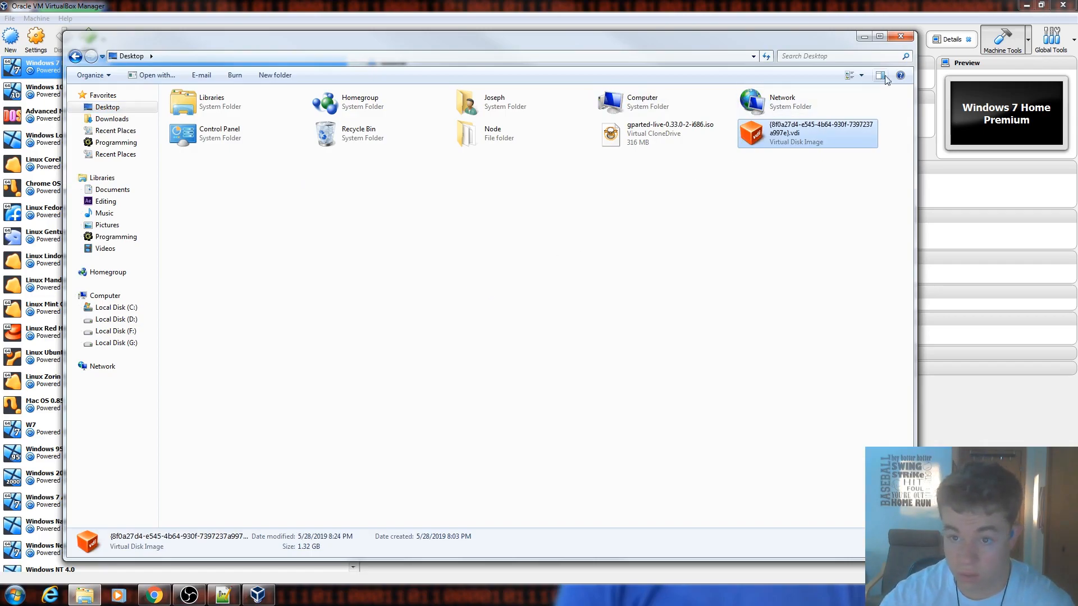
left_click(901, 36)
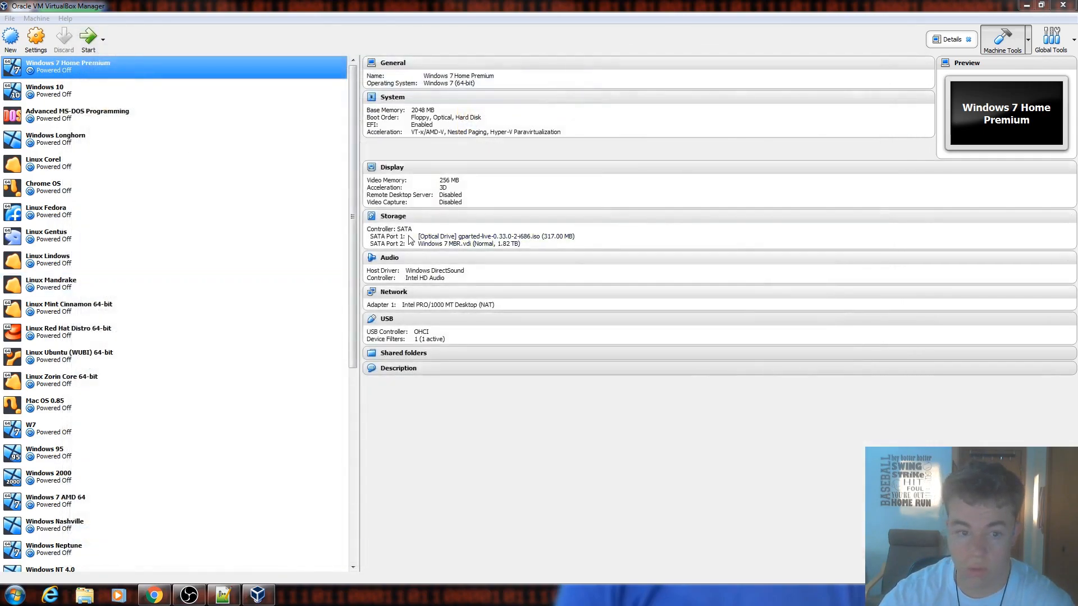
Try to attach the snapshot disk image from the Desktop to the machine's SATA controller.
left_click(36, 38)
left_click(406, 240)
left_click(546, 218)
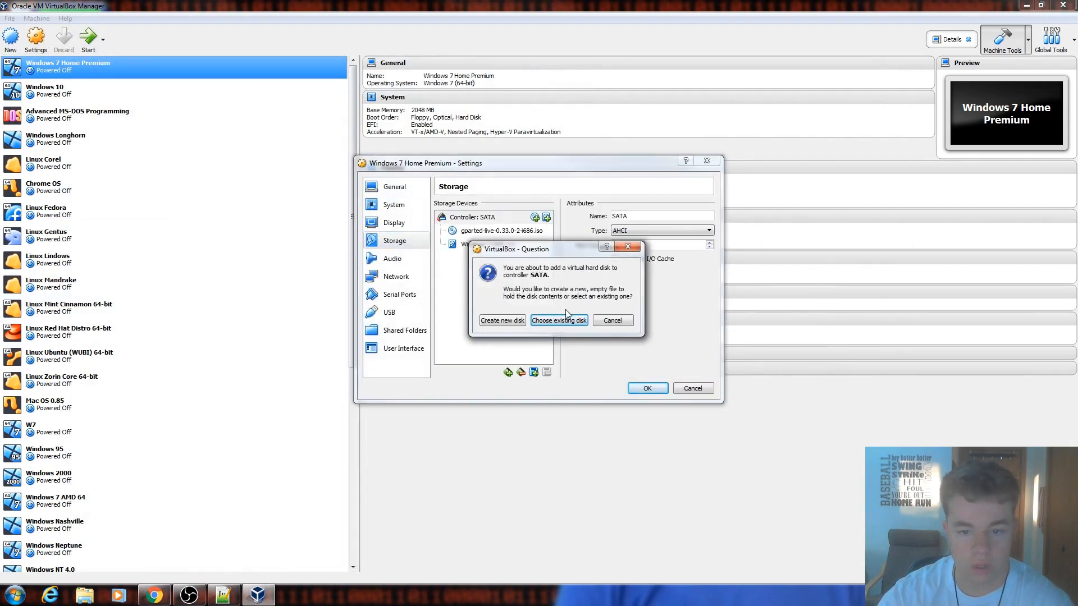
left_click(559, 315)
left_click(403, 248)
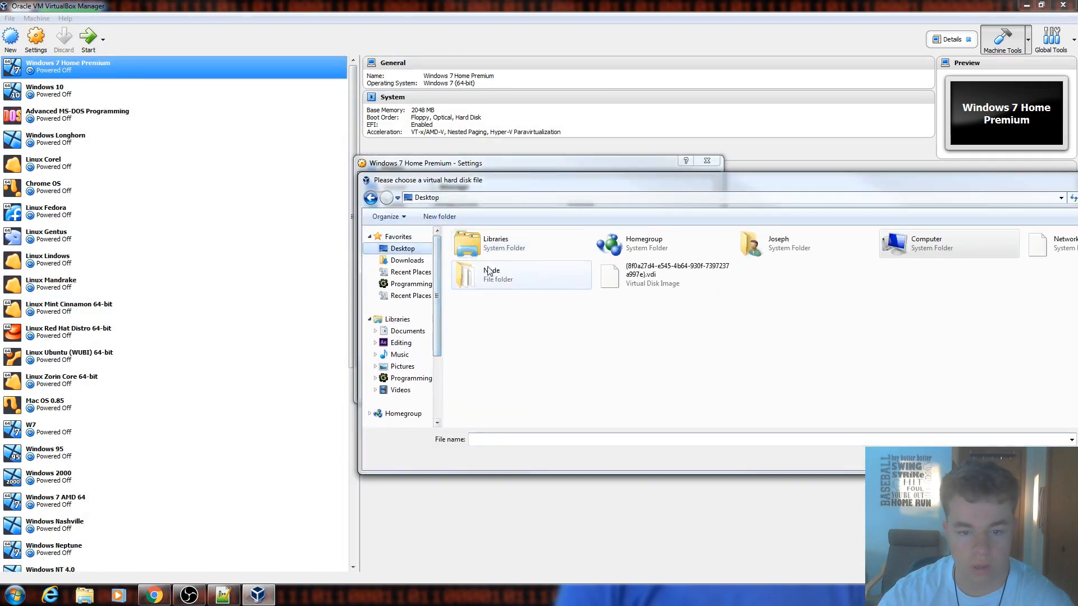
double_click(612, 272)
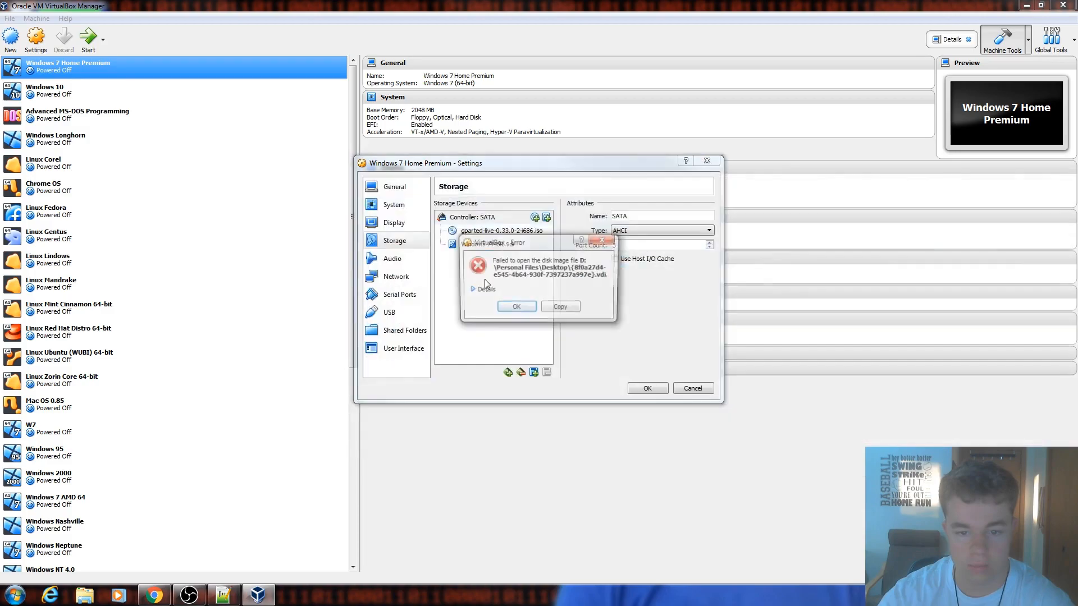
left_click(516, 309)
left_click(646, 388)
Remove the snapshot disk under Windows 7 GPT.vdi from the Virtual Media Manager's list of hard disks.
key("ctrl+d")
scroll(389, 258, "down", 5)
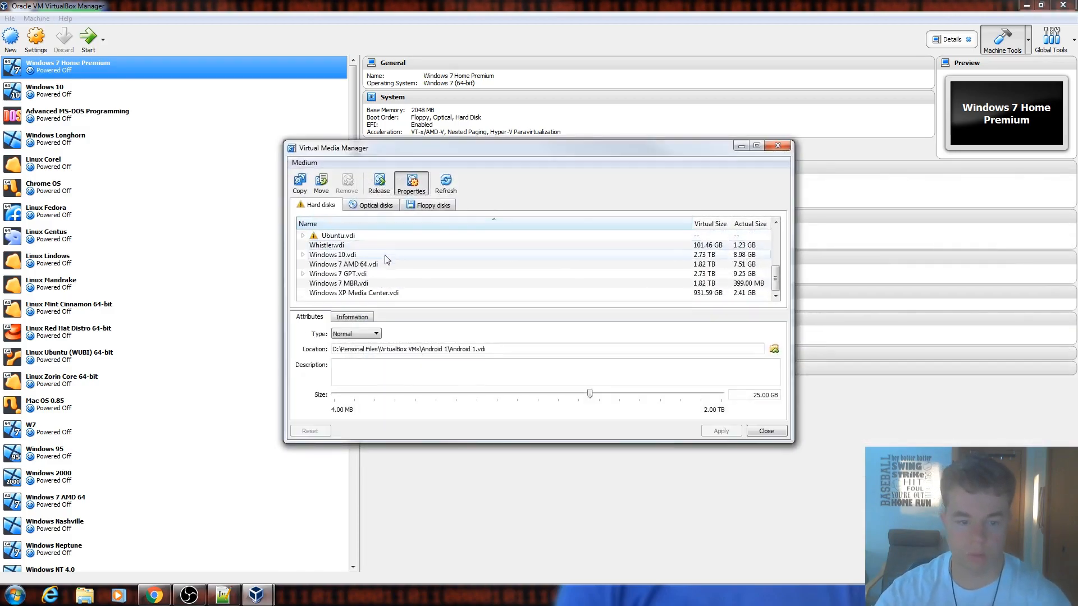
left_click(303, 273)
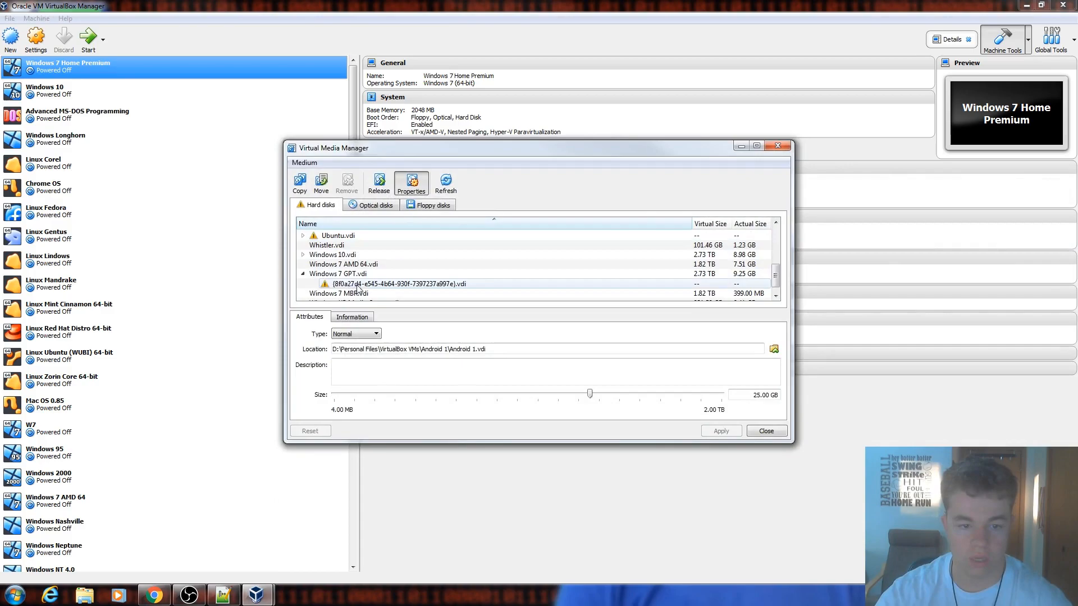
left_click(357, 284)
right_click(414, 284)
left_click(443, 316)
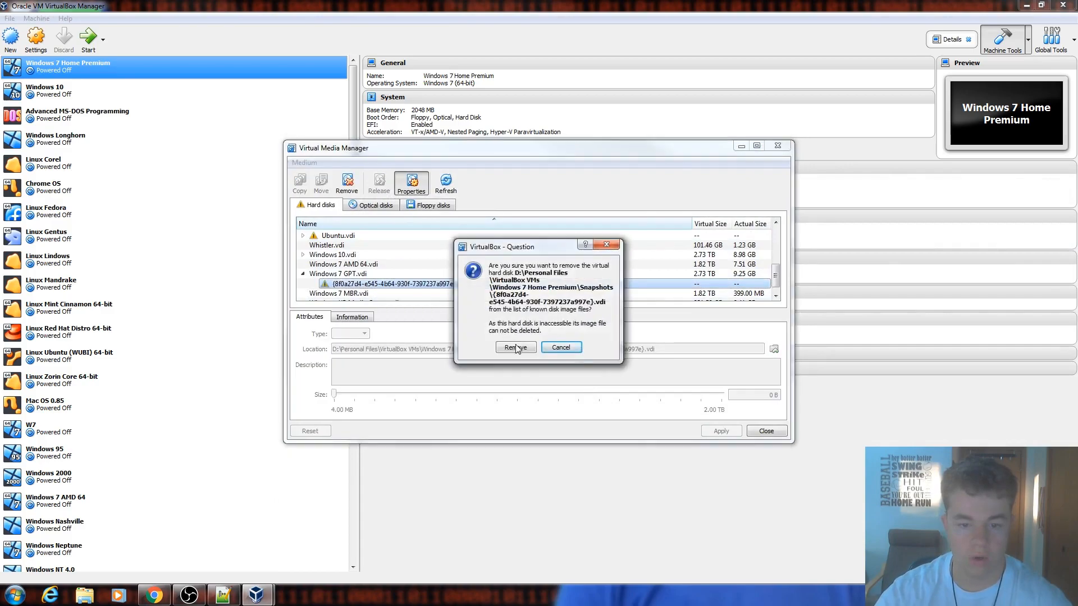
left_click(515, 347)
left_click(755, 431)
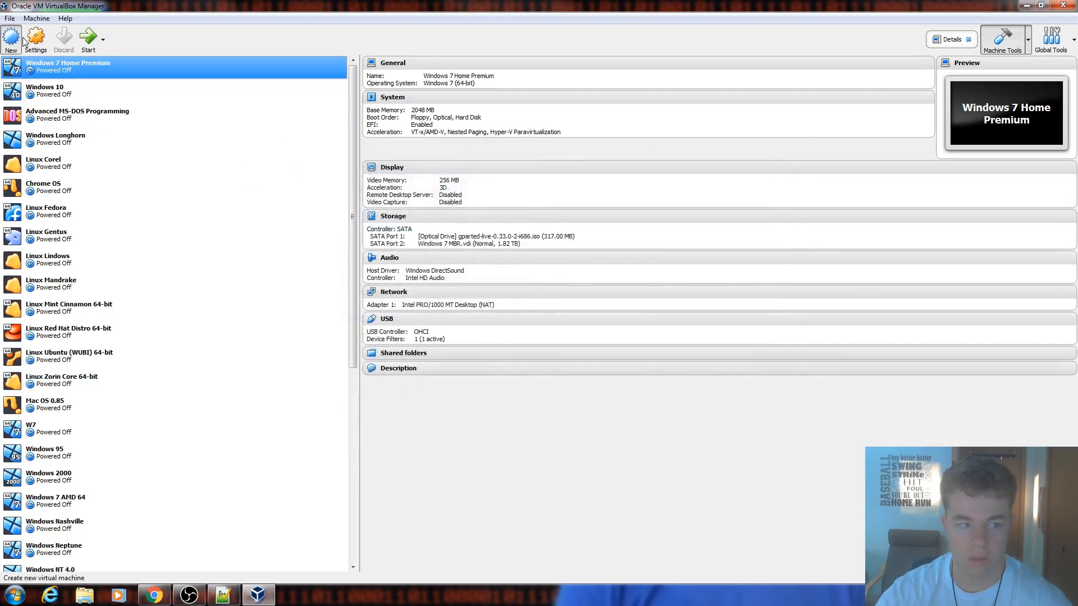
Attach the existing disk Windows 7 GPT.vdi to the Windows 7 Home Premium machine's SATA controller and save the settings.
left_click(11, 38)
left_click(634, 395)
left_click(36, 40)
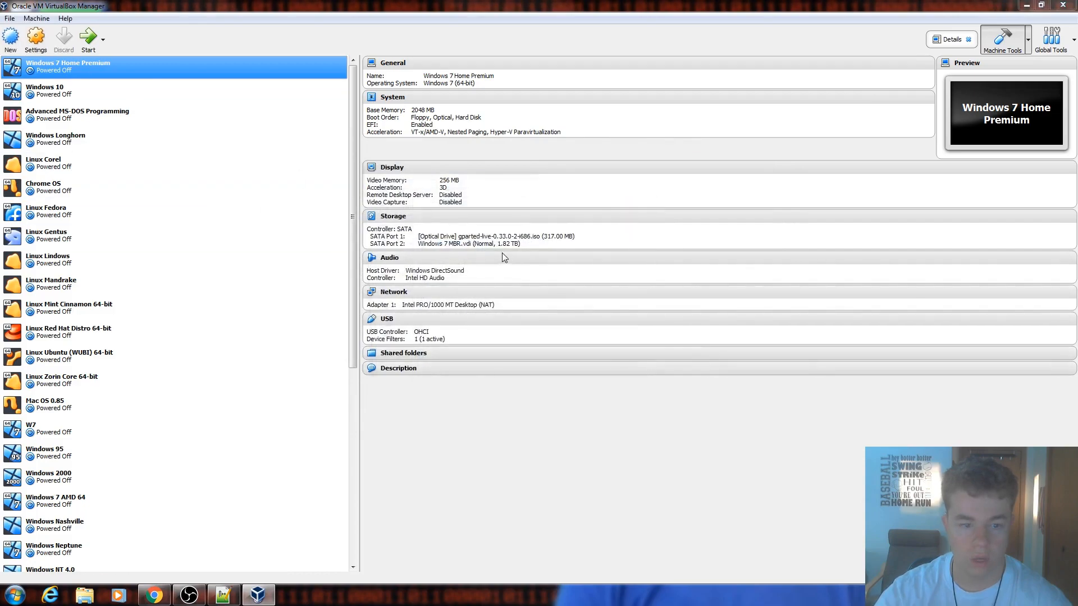
left_click(388, 240)
left_click(535, 218)
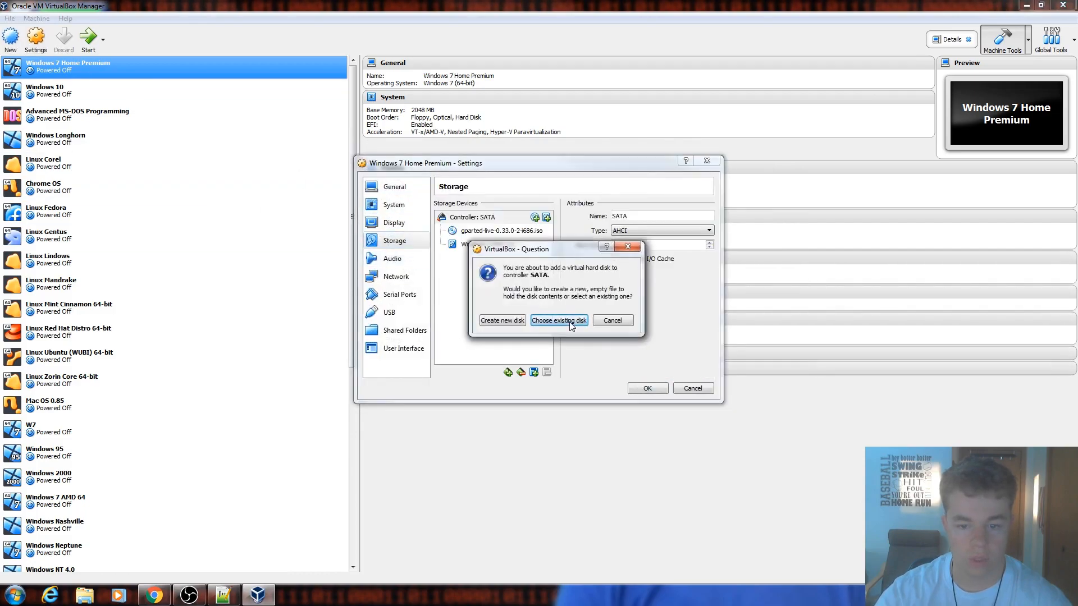
left_click(558, 385)
left_click(634, 281)
double_click(634, 280)
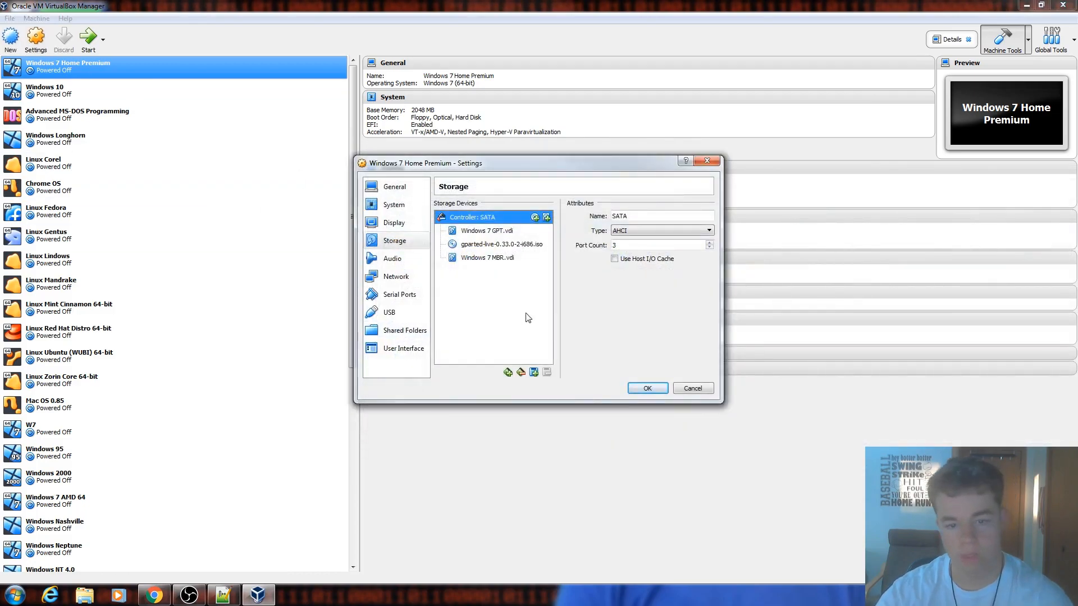
left_click(639, 388)
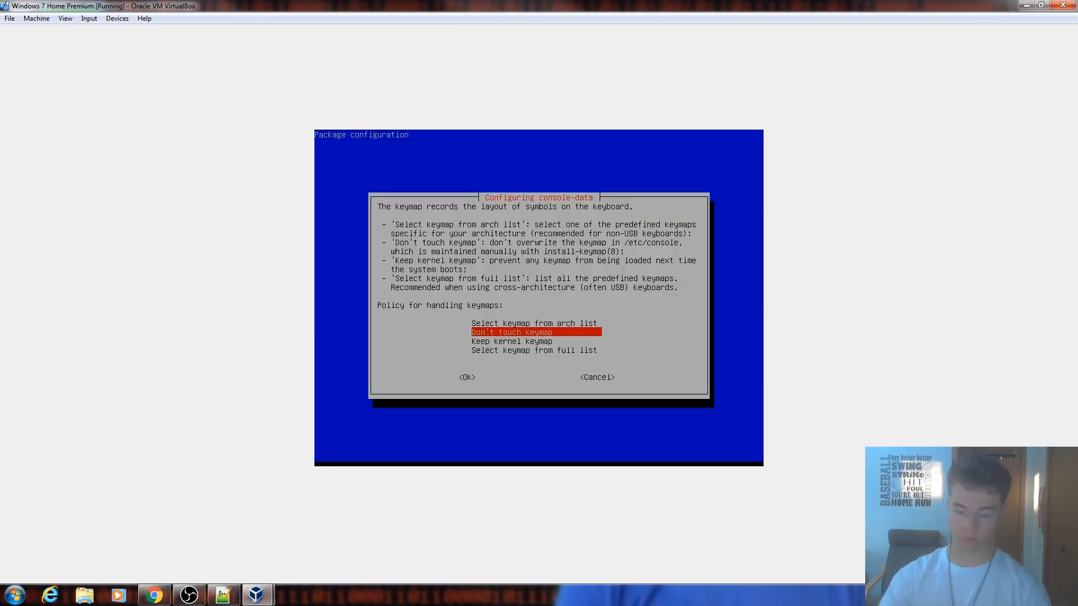
Accept the "Don't touch keymap" policy to continue booting GParted Live.
key("Return")
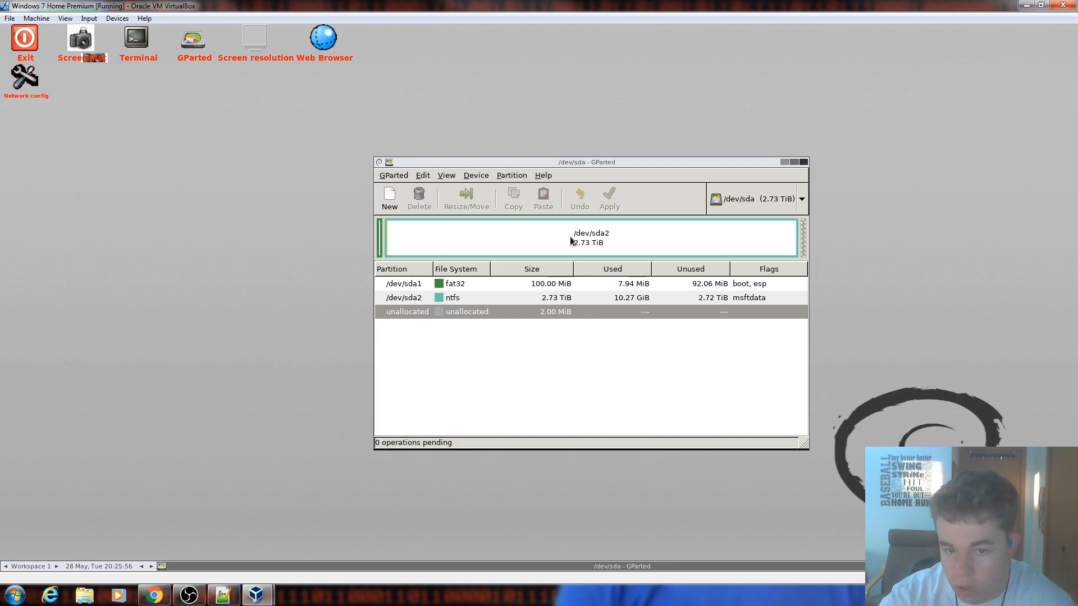
right_click(542, 241)
left_click(567, 271)
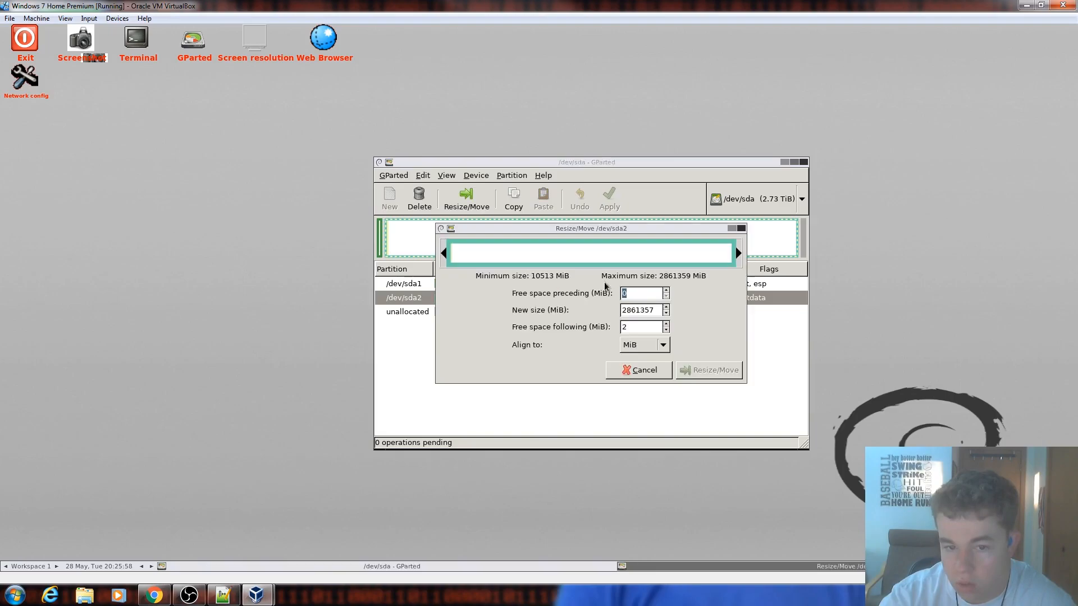
left_click_drag(447, 257, 454, 259)
left_click(640, 369)
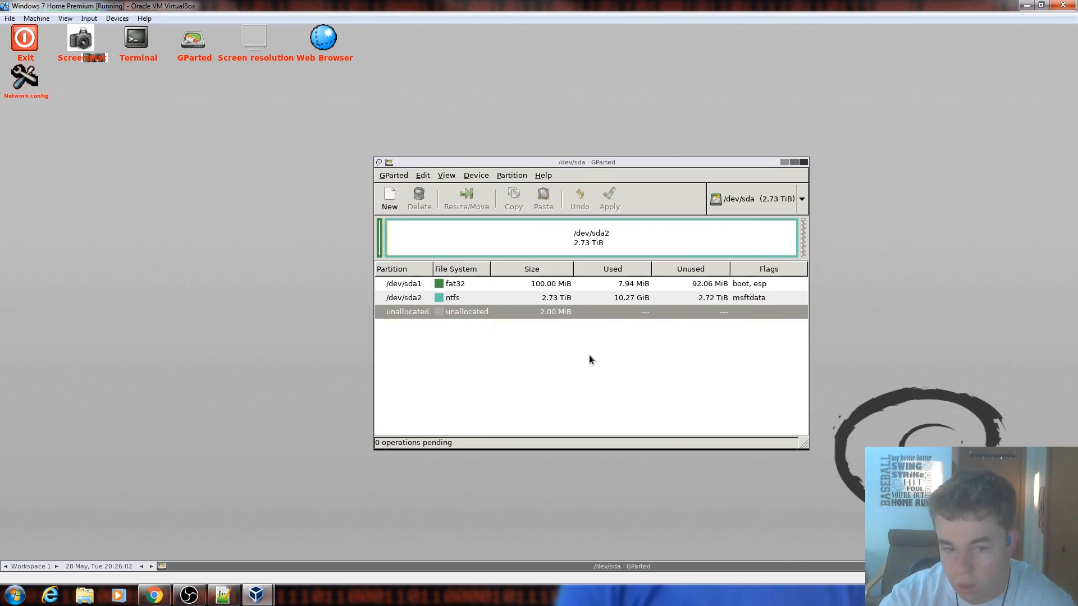
Queue a resize of the NTFS partition /dev/sda2 to its minimum size of 10513 MiB.
left_click(380, 251)
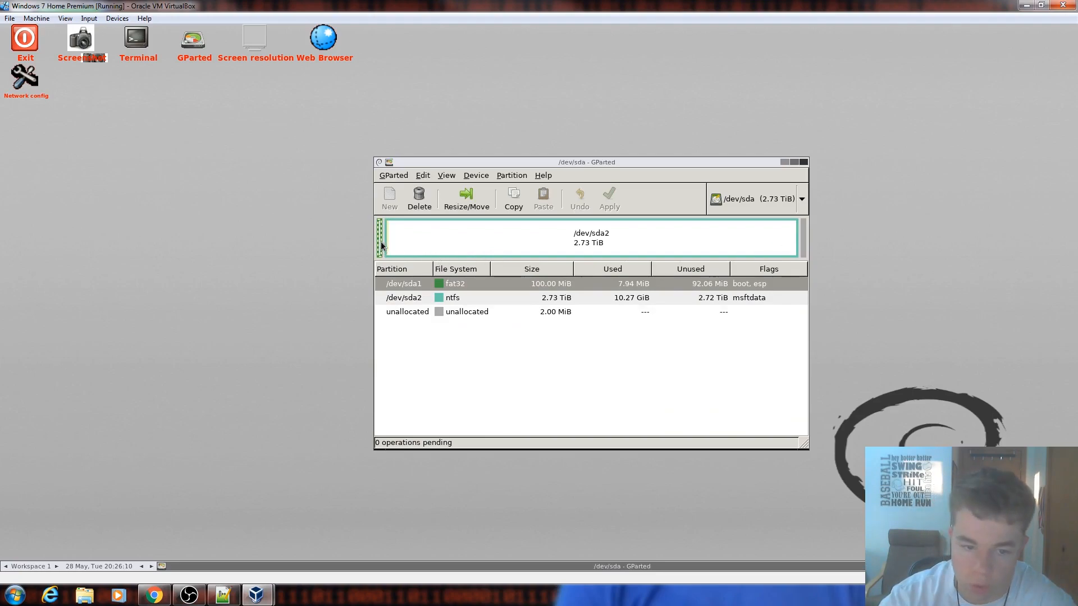
left_click(680, 249)
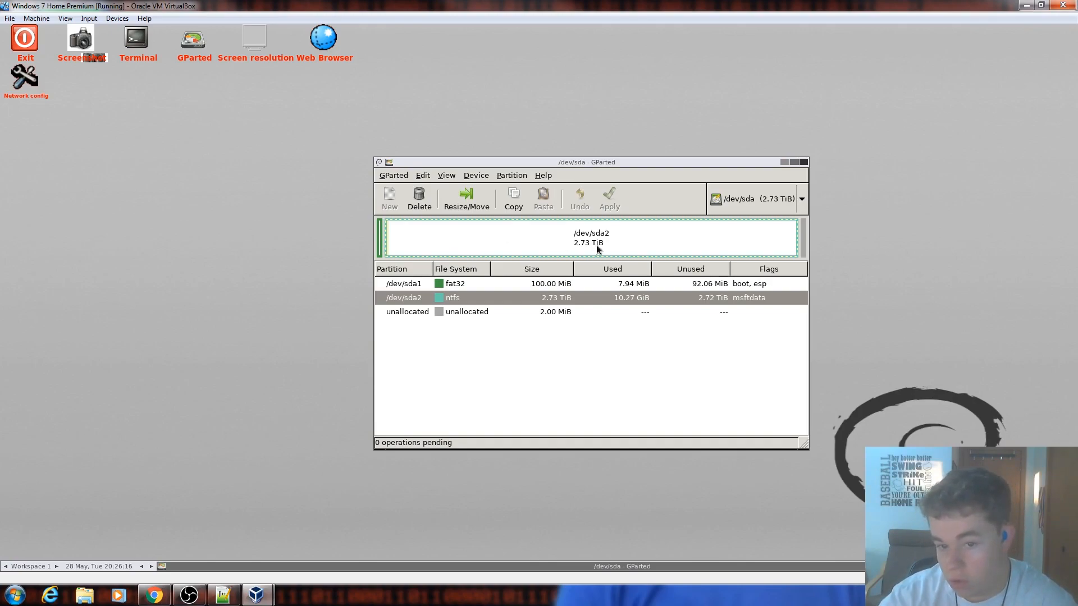
right_click(574, 242)
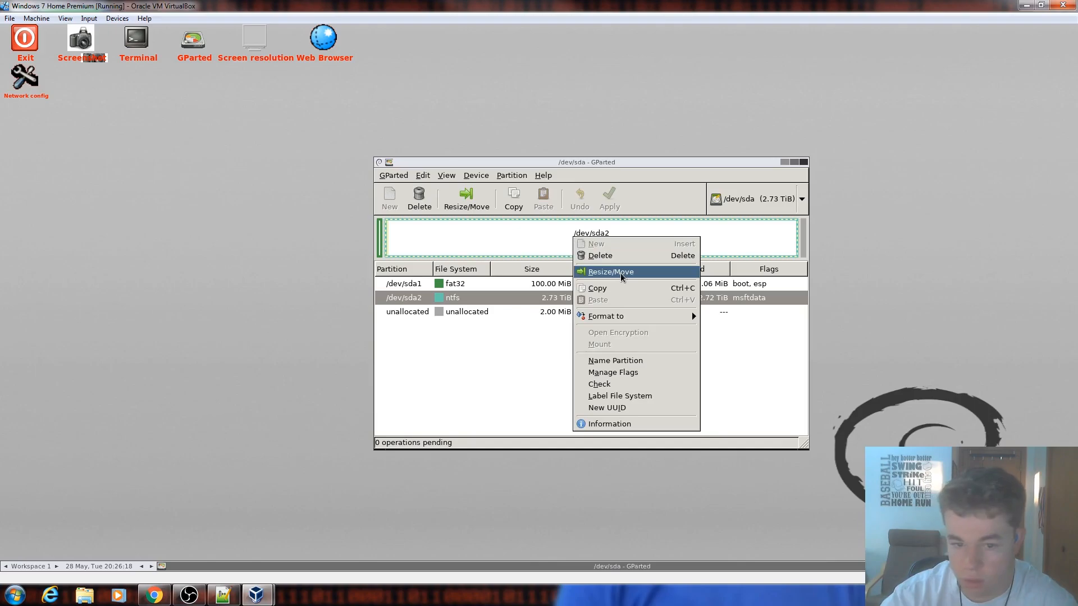
left_click(595, 272)
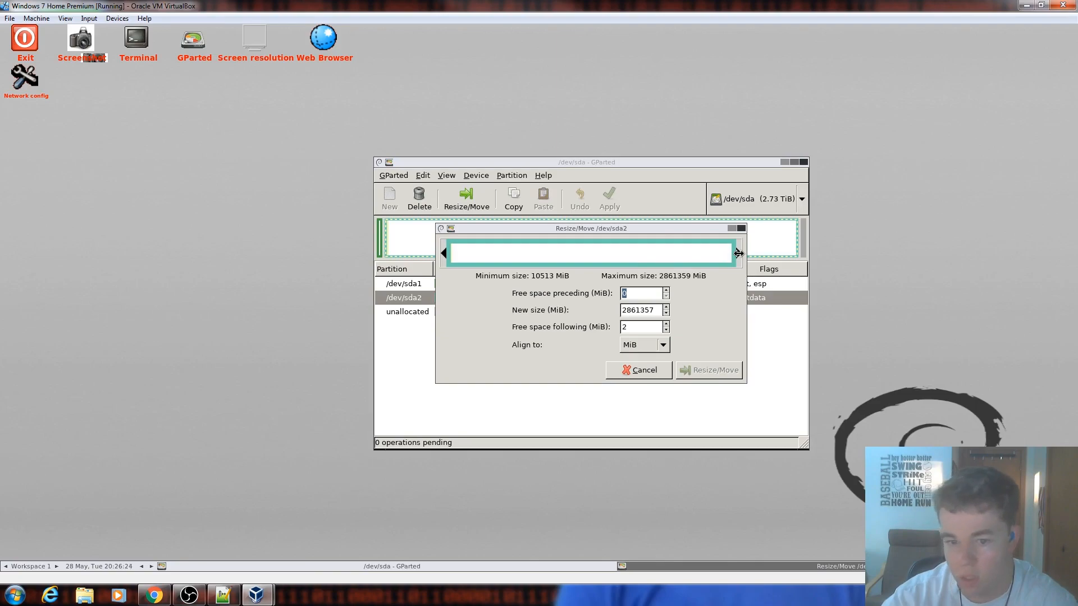
left_click_drag(738, 255, 1, 233)
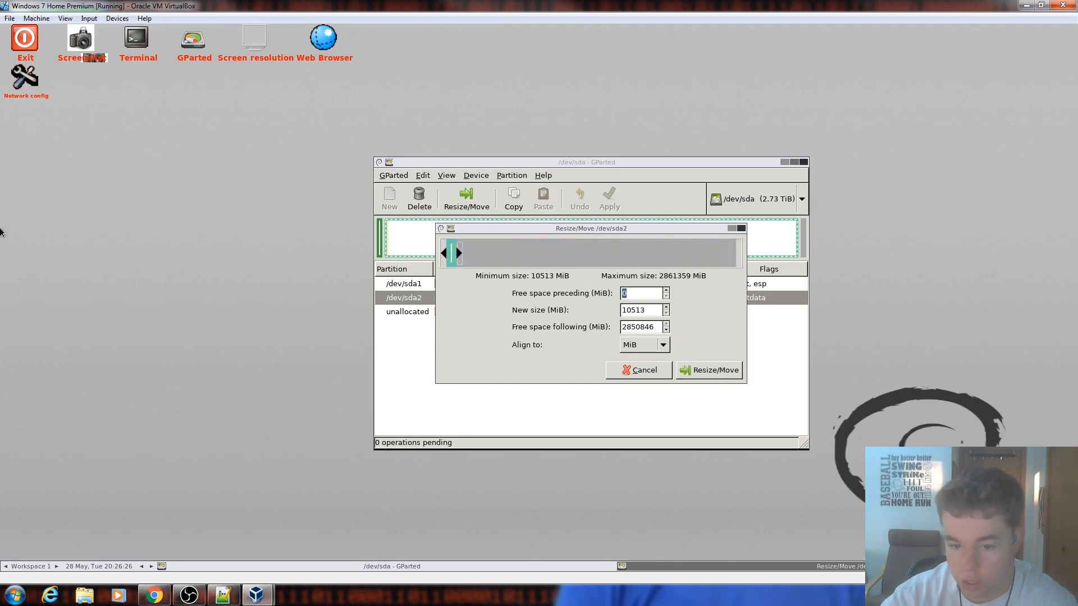
left_click(705, 371)
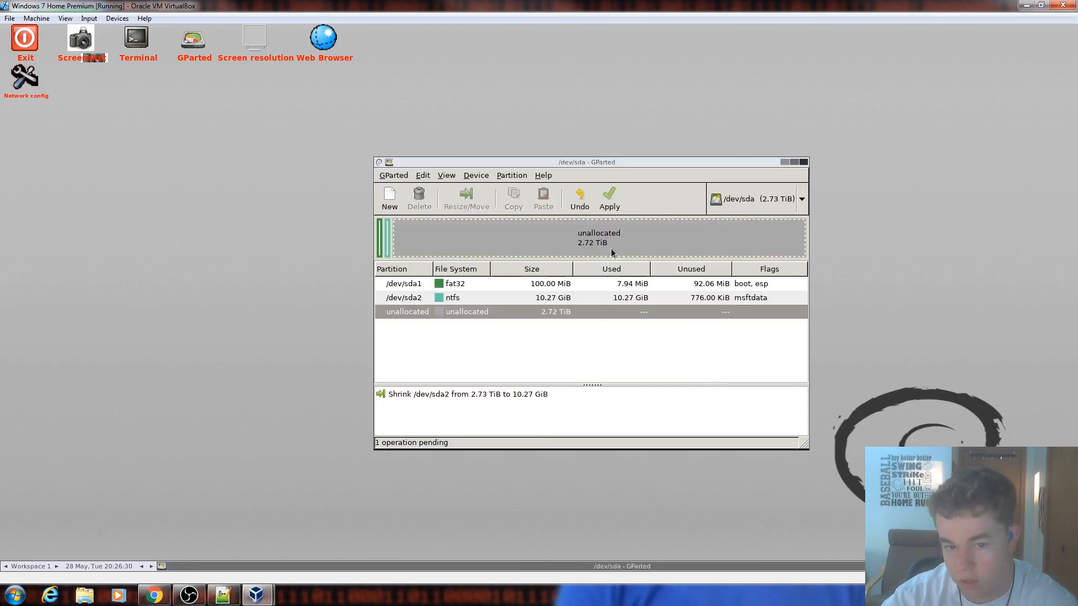
Apply the pending shrink of /dev/sda2 and close the completed operations report.
left_click(609, 197)
left_click(721, 331)
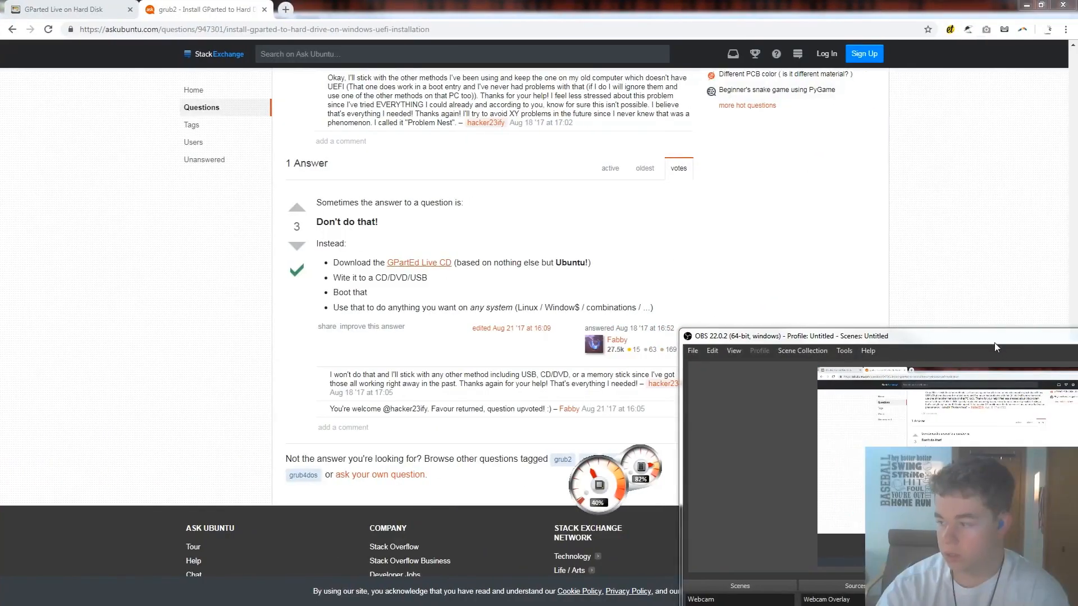
left_click_drag(994, 341, 828, 288)
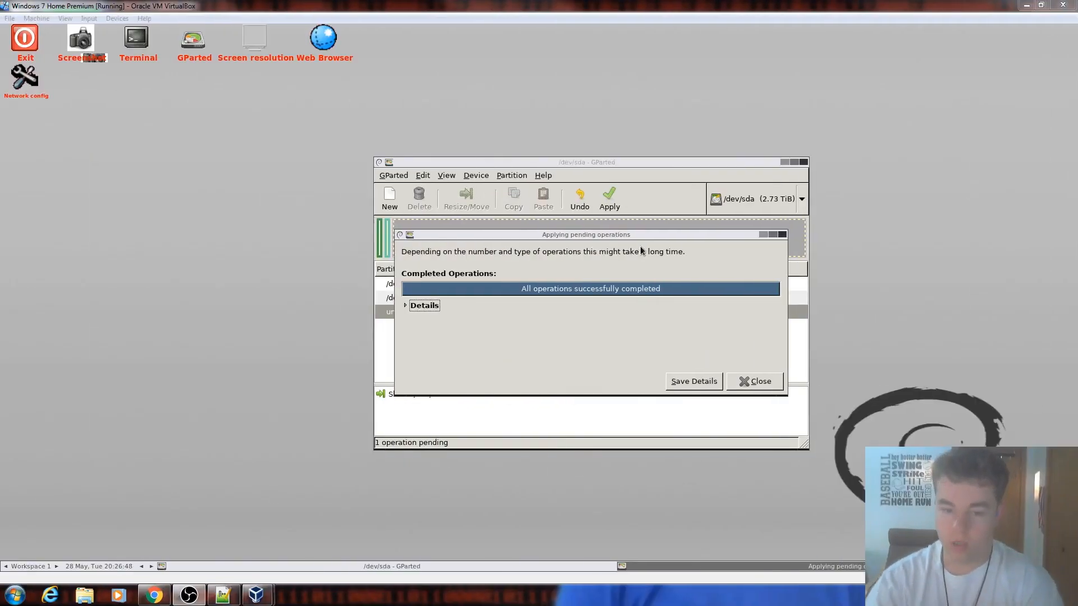
left_click(776, 386)
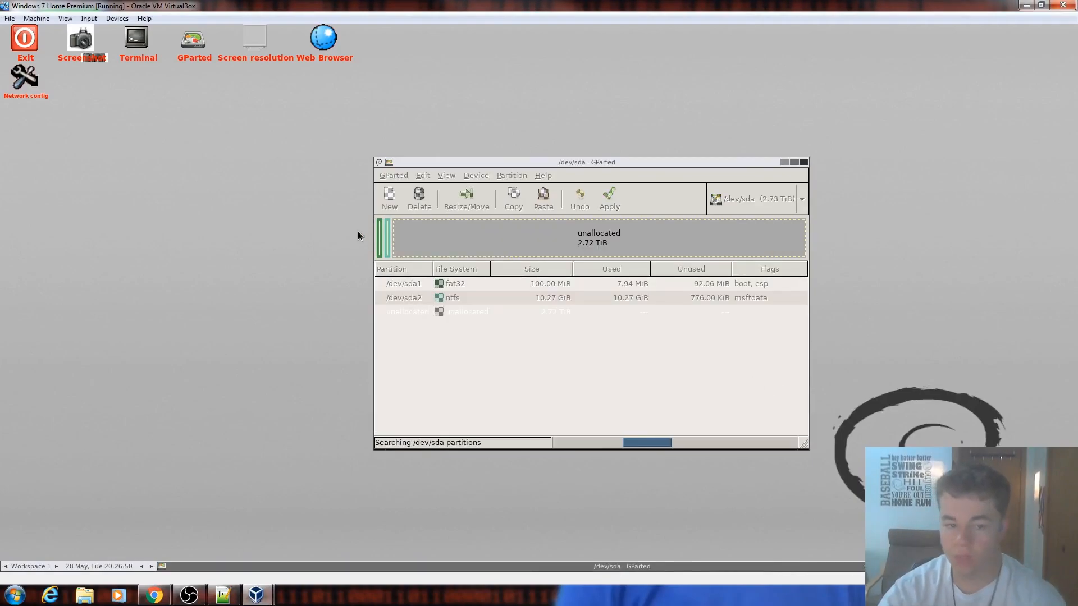
Queue a move of the NTFS partition /dev/sda2 that leaves 900 MiB of free space preceding it, acknowledging the boot warning.
right_click(387, 246)
left_click(441, 275)
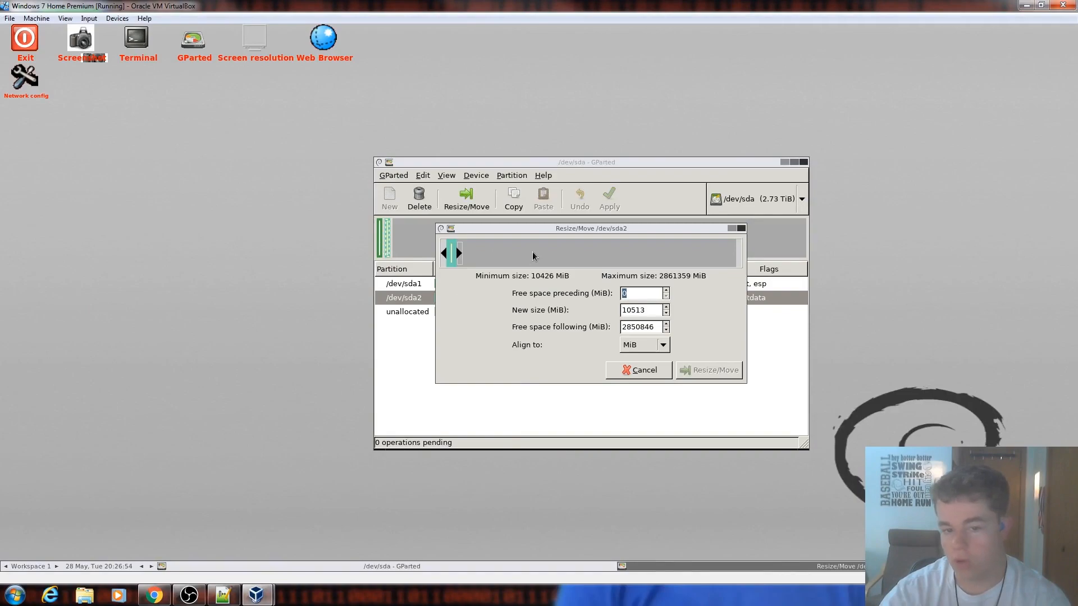
left_click_drag(547, 229, 622, 360)
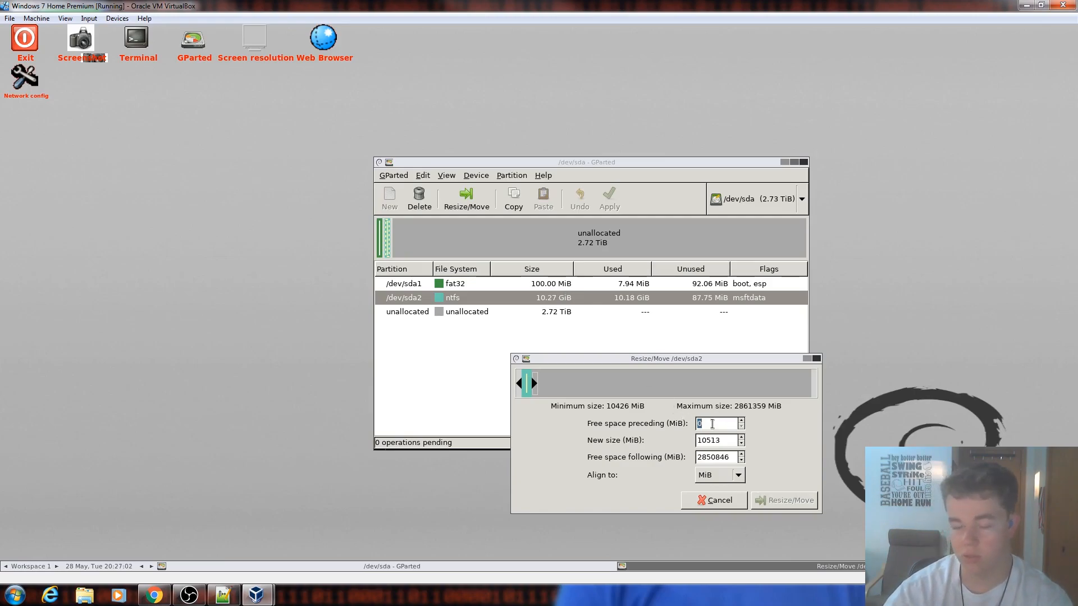
left_click_drag(713, 424, 671, 422)
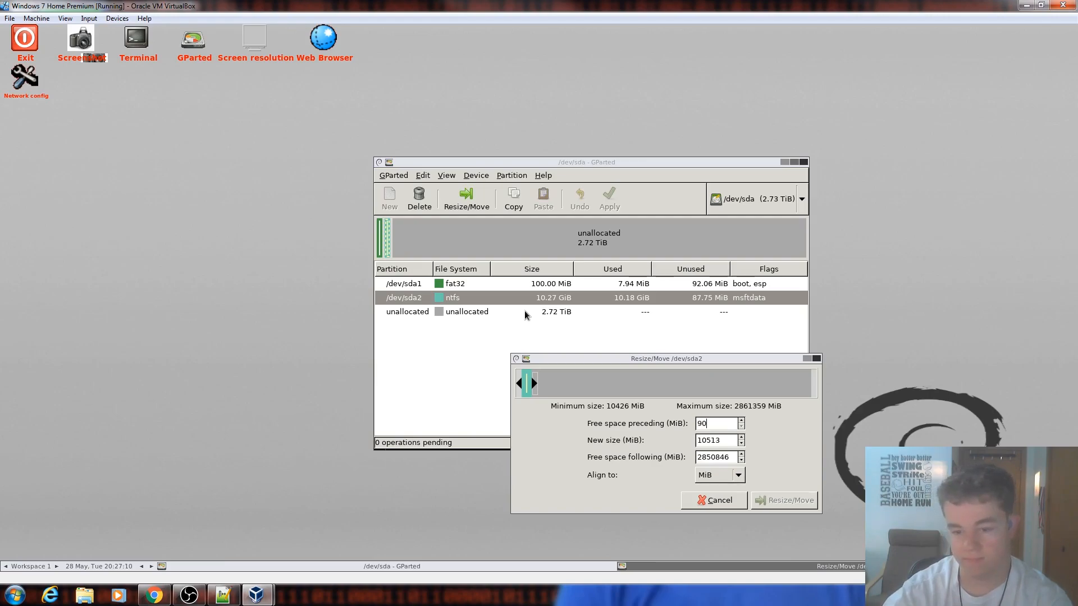
left_click(708, 441)
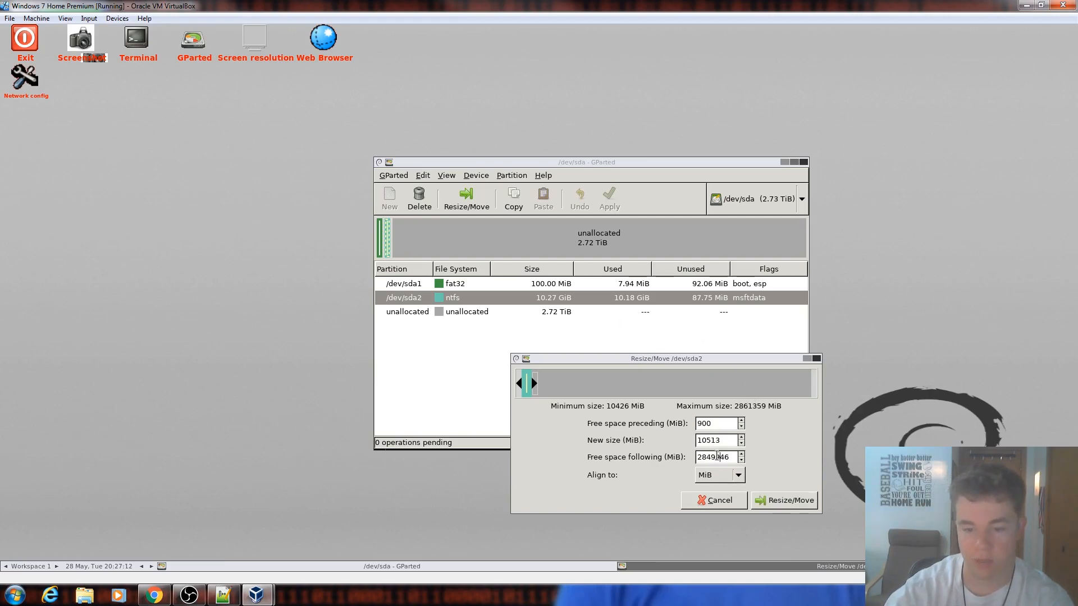
left_click_drag(722, 363, 575, 290)
left_click(640, 428)
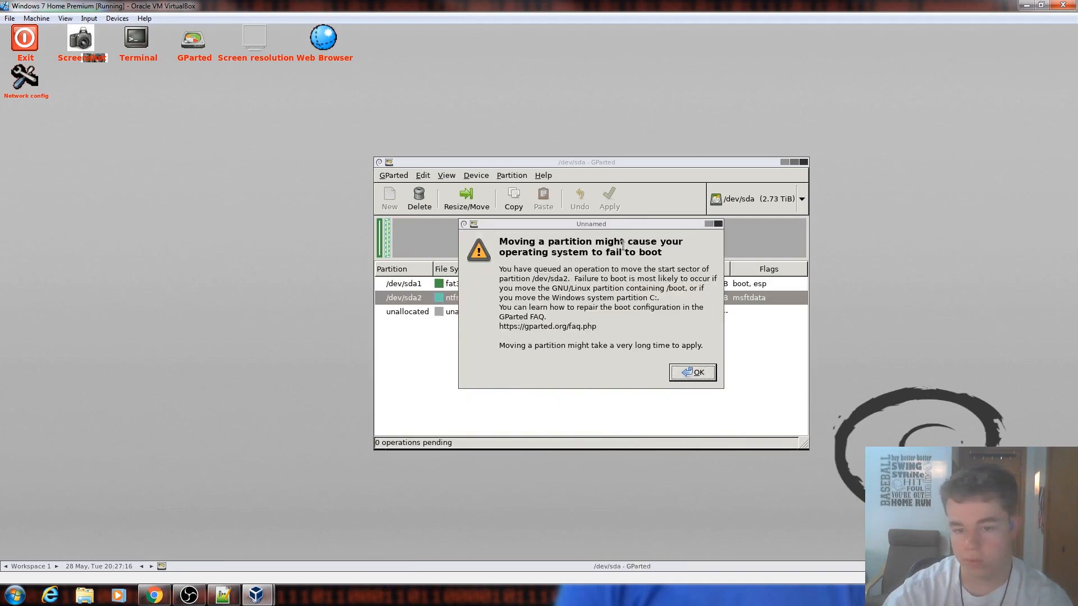
left_click(690, 371)
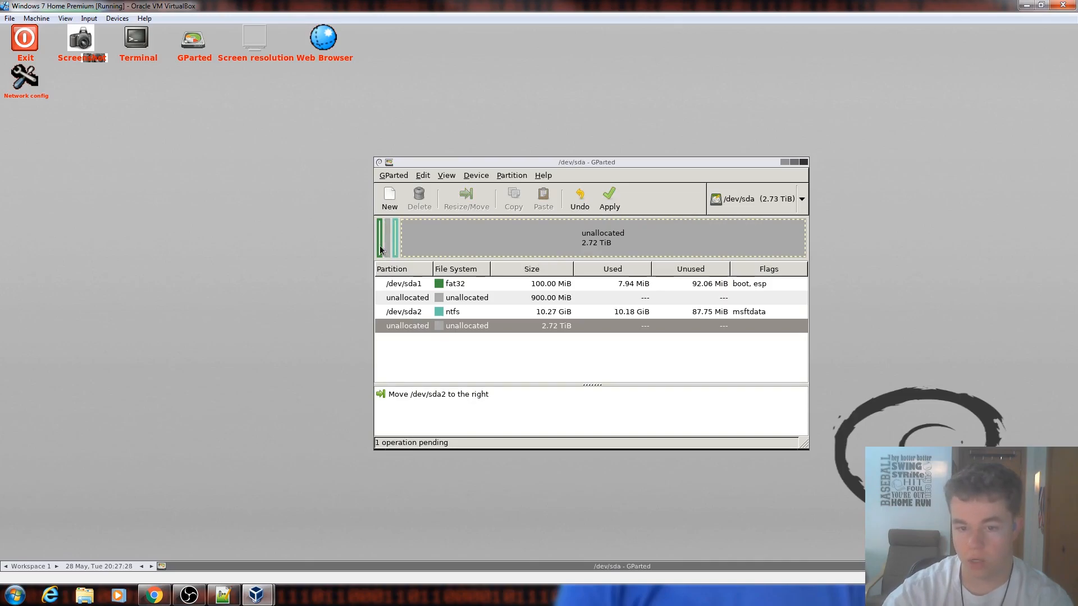
Apply the pending move of /dev/sda2 to the disk.
left_click(609, 197)
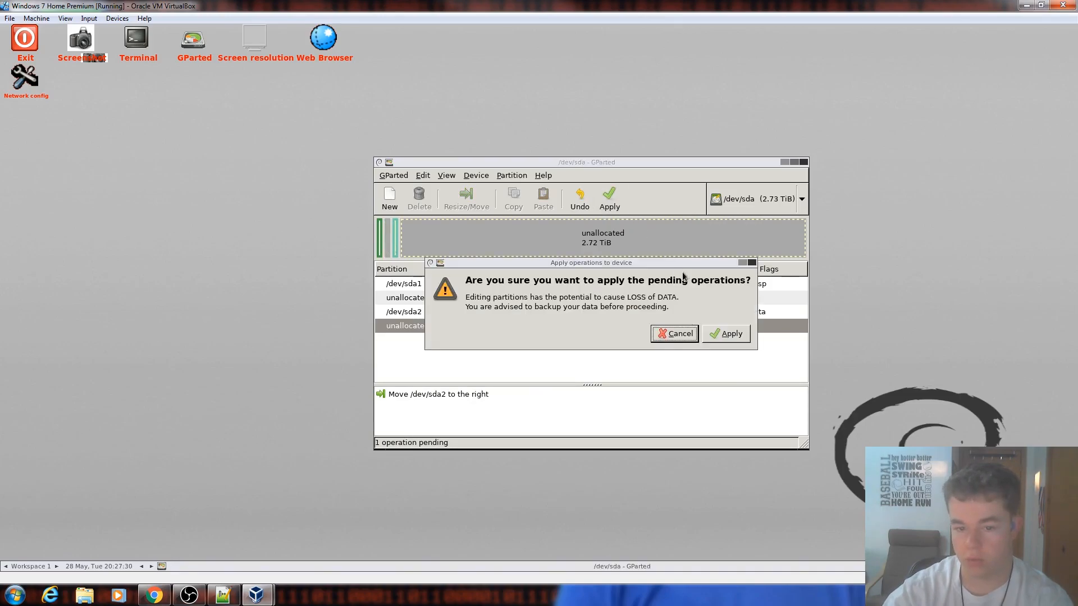
left_click(674, 333)
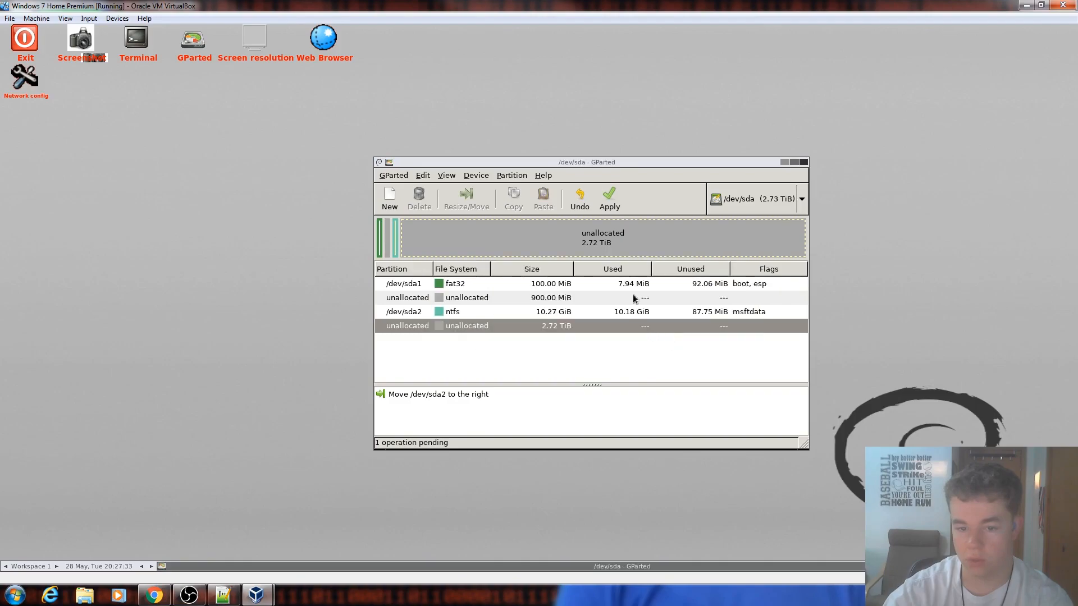
left_click(613, 208)
left_click(729, 335)
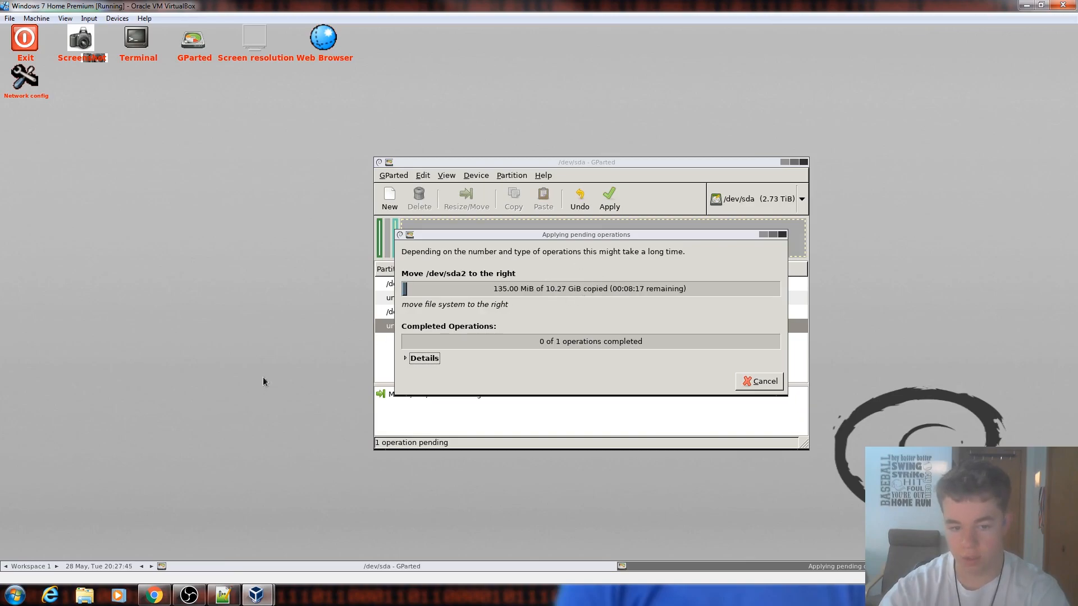
View the host computer's hard disk drives in Windows Explorer while the move is running, and close the window.
left_click(16, 595)
left_click(180, 457)
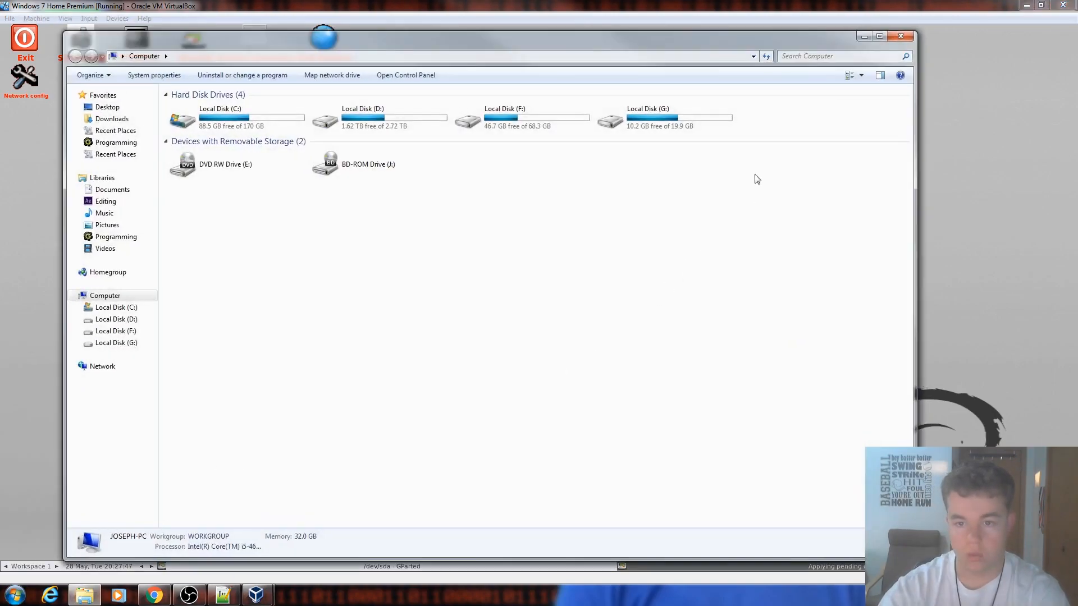
left_click_drag(664, 45, 701, 363)
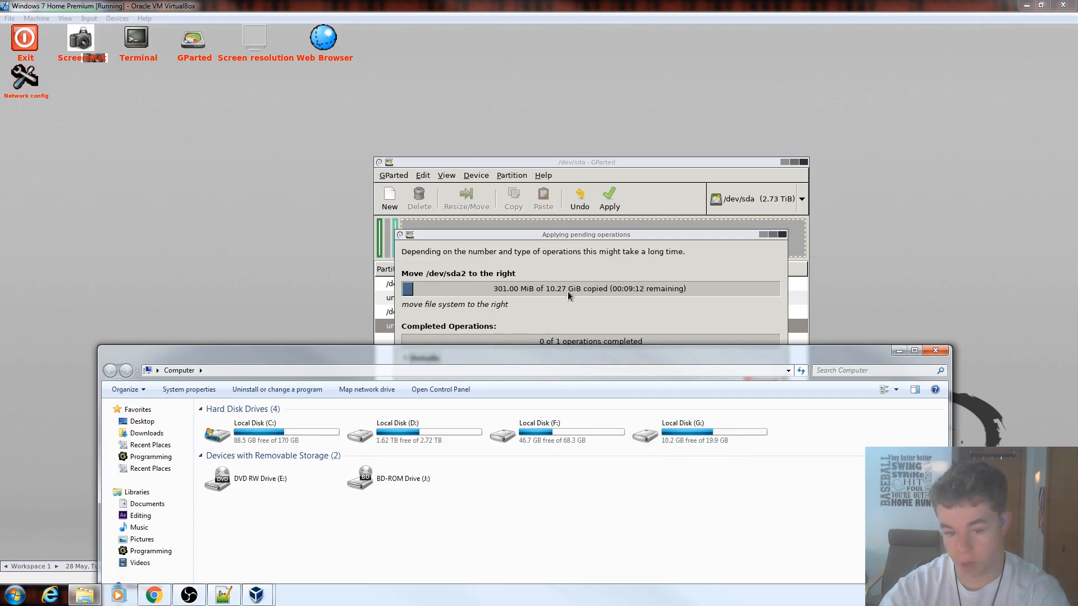
left_click(935, 351)
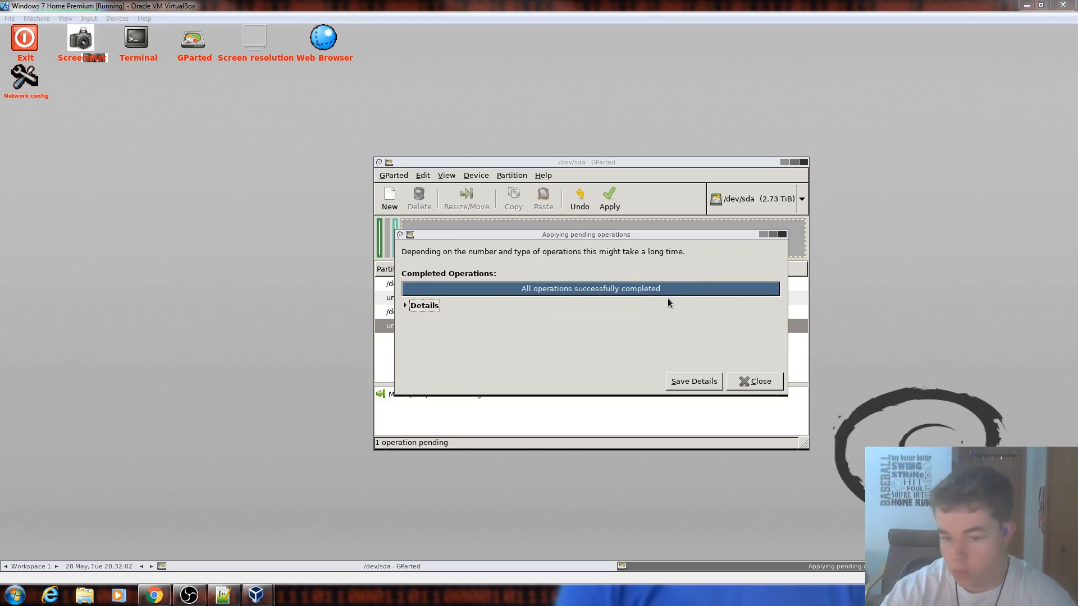
Close the operations report and queue a new 100 MiB ext4 primary partition in the unallocated space after /dev/sda2.
left_click(754, 381)
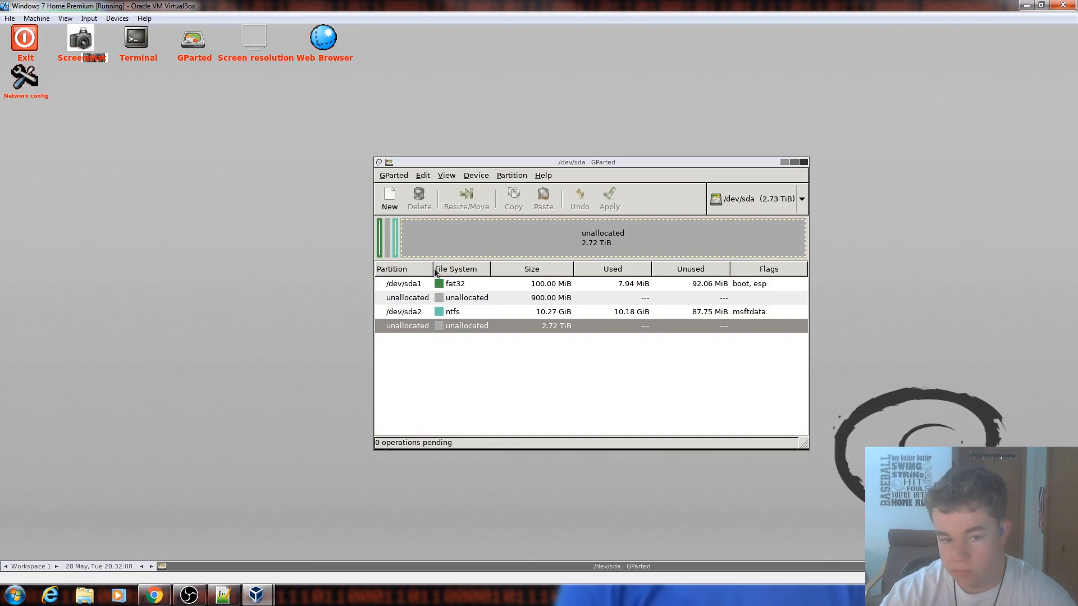
left_click(460, 289)
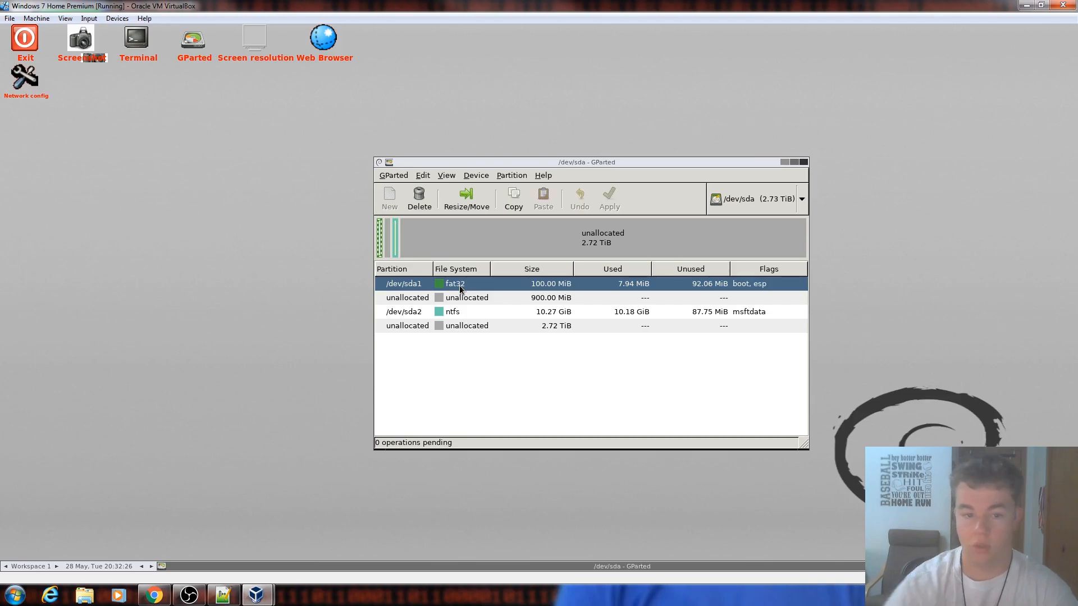
right_click(634, 251)
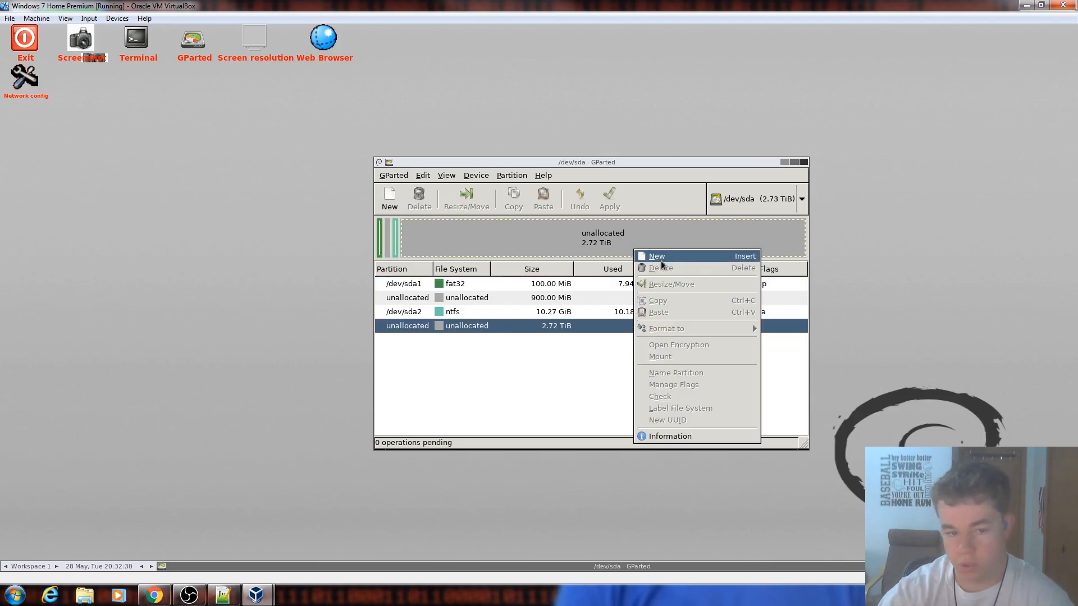
left_click(660, 258)
left_click_drag(569, 313, 513, 310)
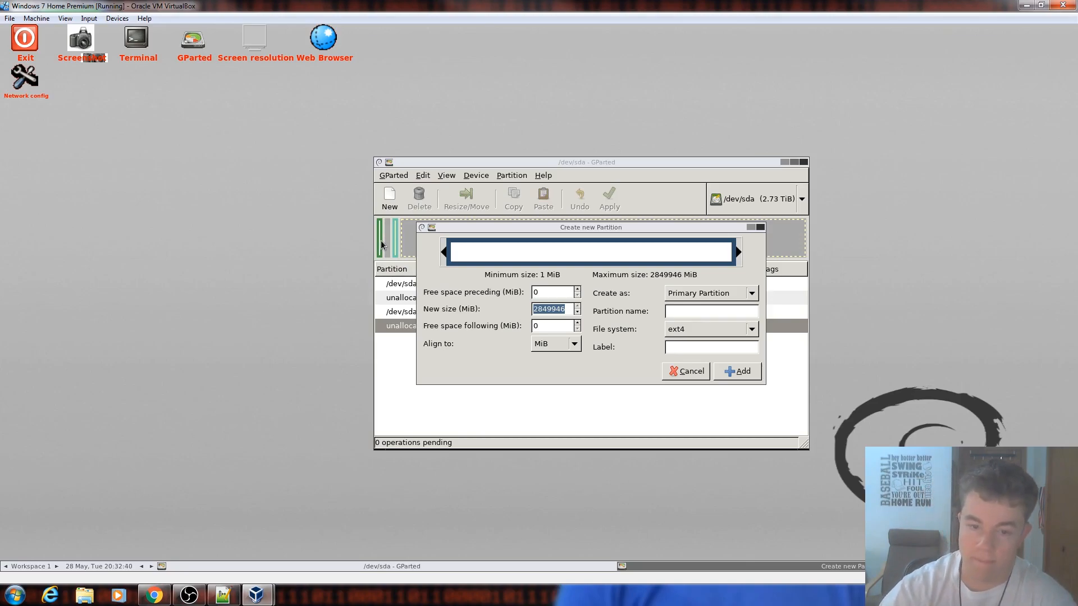
key("Right")
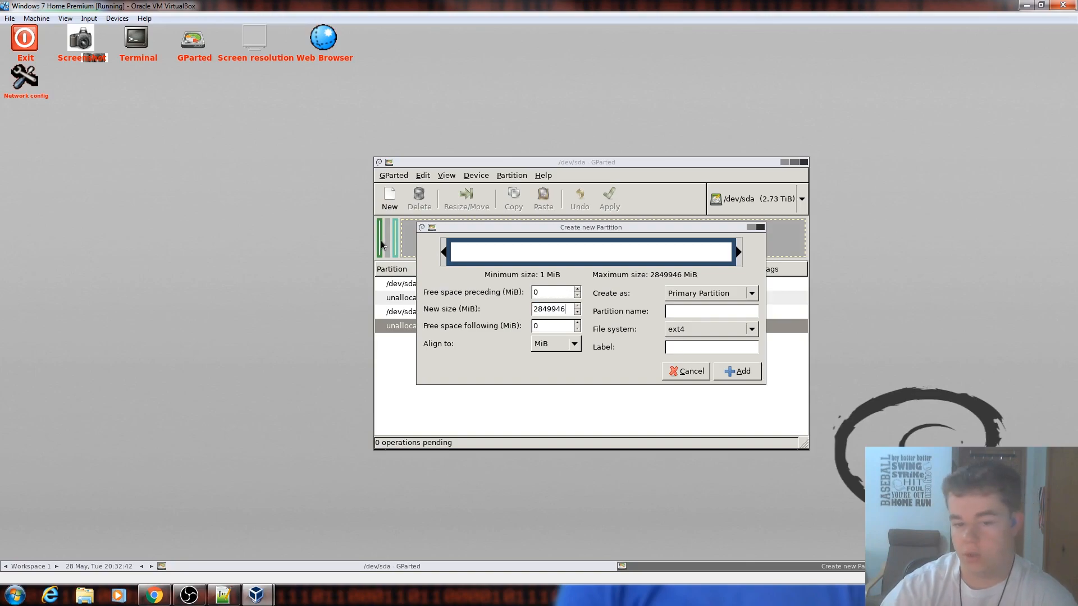
key("BackSpace")
key("BackSpace")
key("BackSpace")
key("BackSpace")
key("BackSpace")
key("BackSpace")
key("BackSpace")
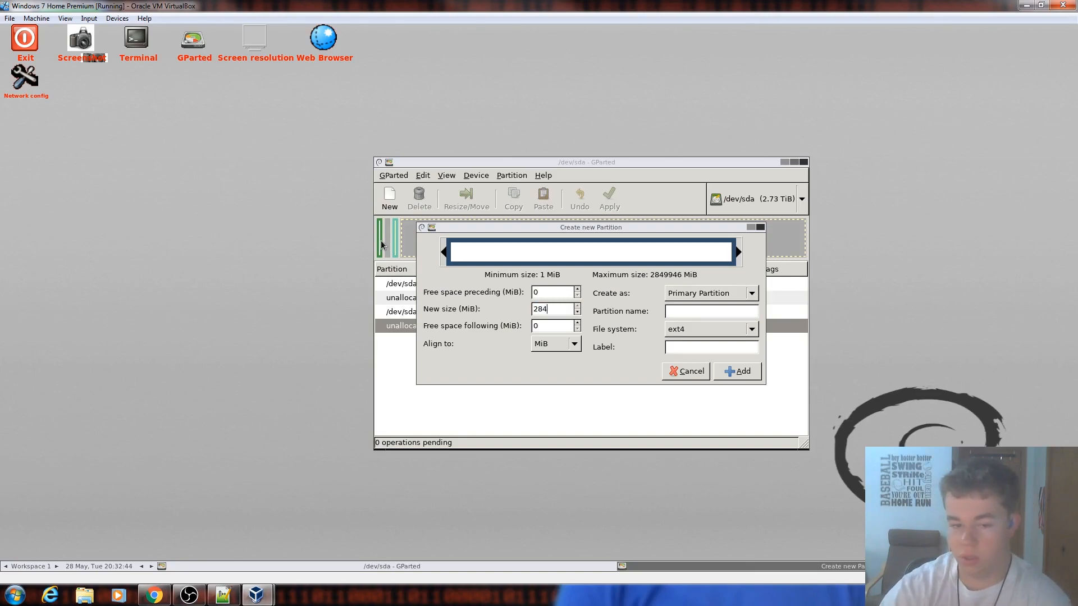
type("100")
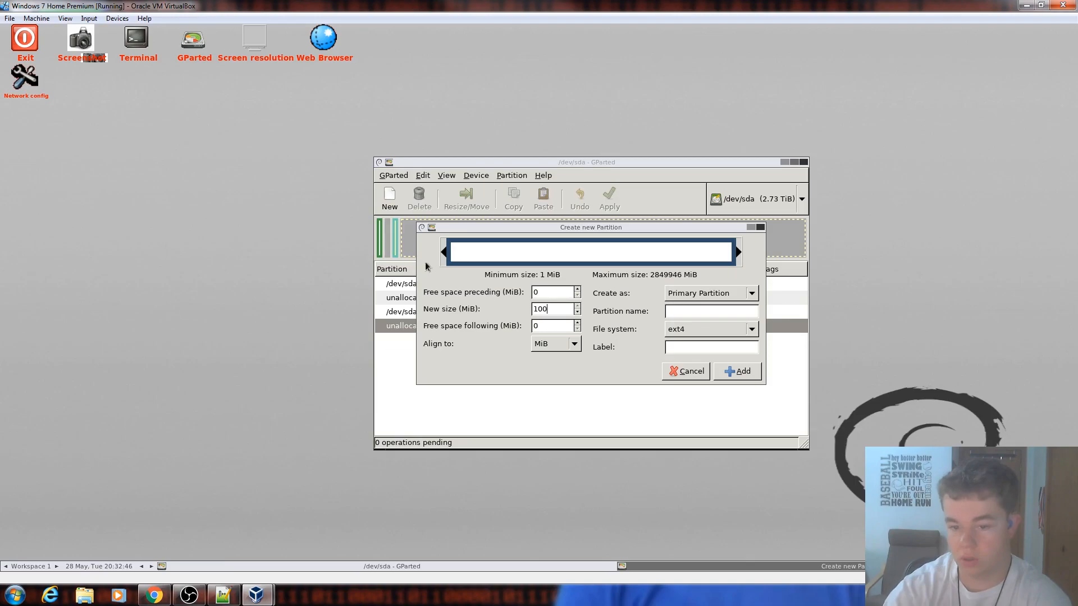
left_click(743, 347)
left_click(749, 377)
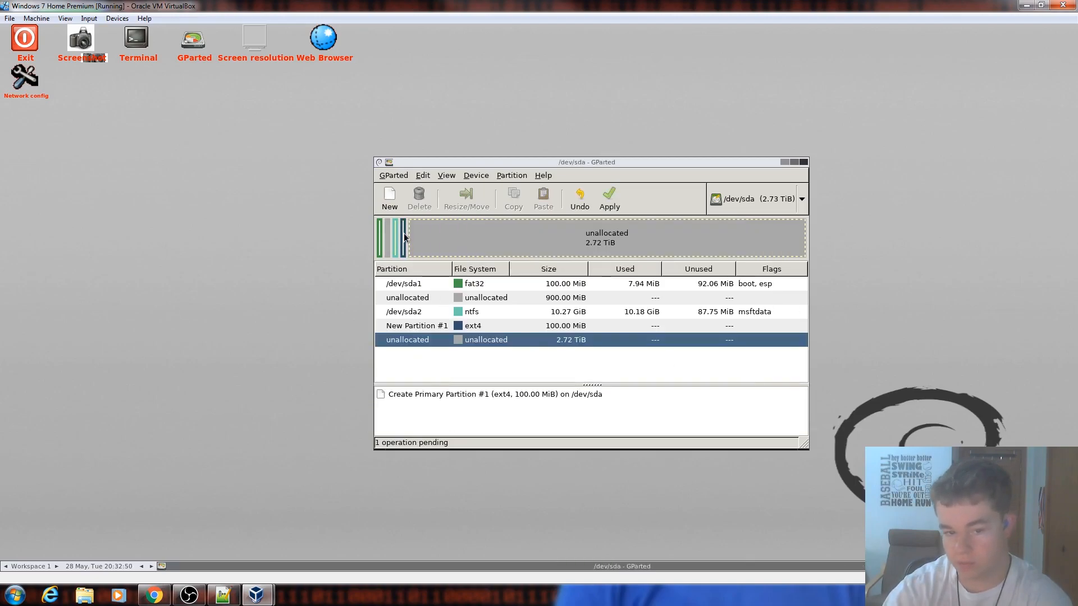
Apply the pending creation of the ext4 partition, open the file manager, and close the completed operations report.
left_click(620, 212)
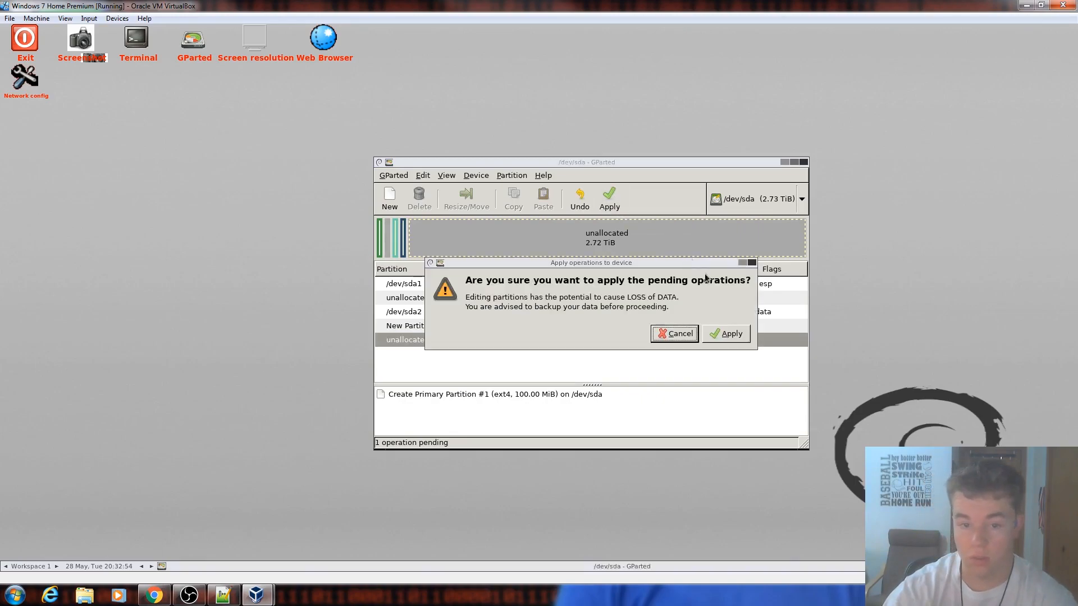
left_click(736, 331)
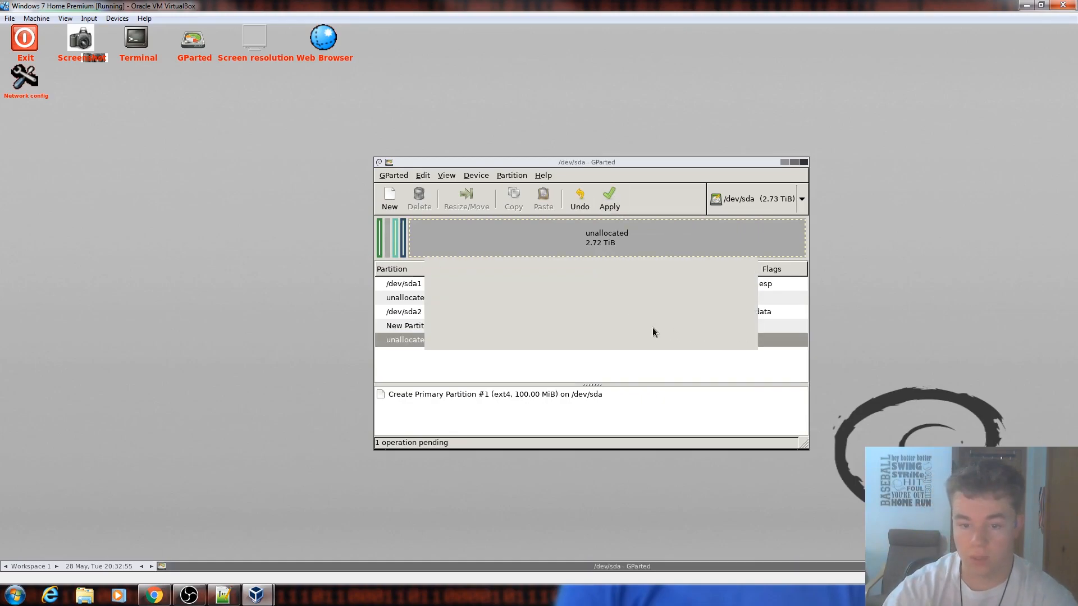
right_click(139, 230)
left_click(138, 229)
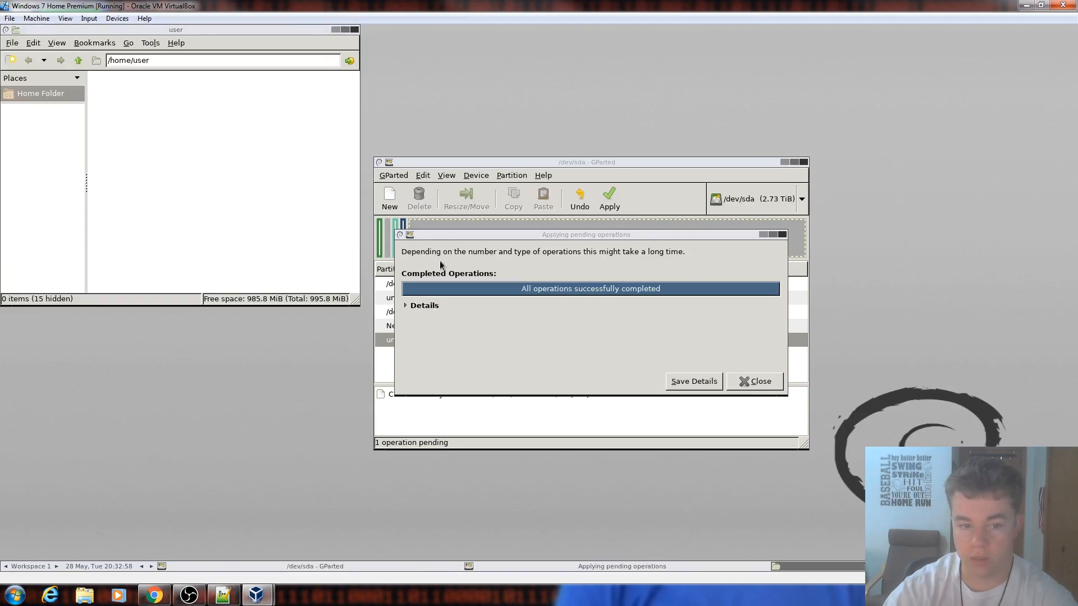
left_click(769, 384)
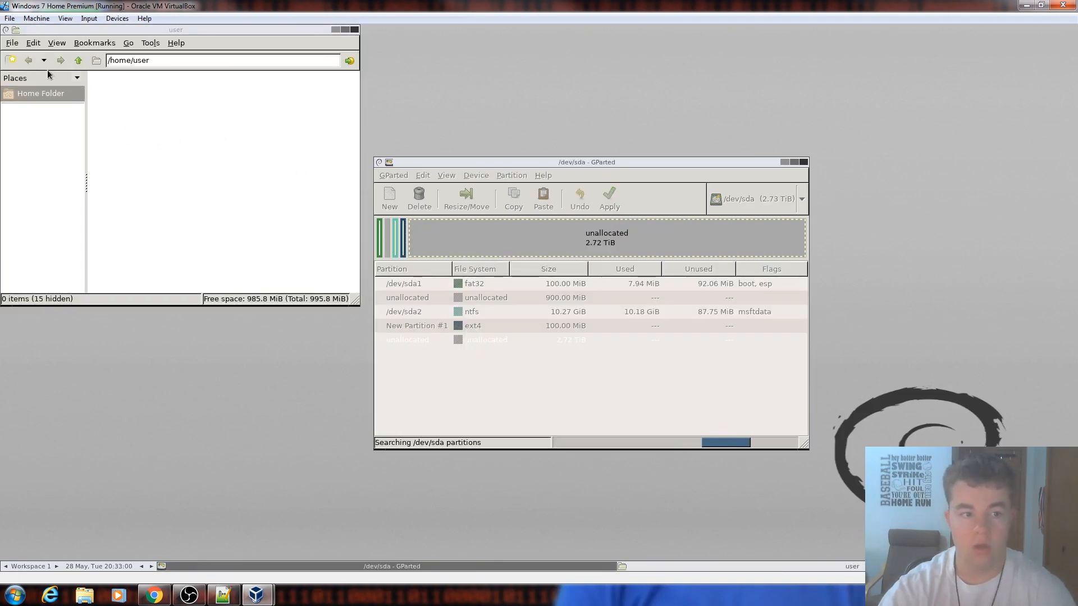
Browse to the /mnt folder in the file manager and rearrange the file manager and GParted windows to clear desktop space.
left_click(78, 60)
double_click(274, 135)
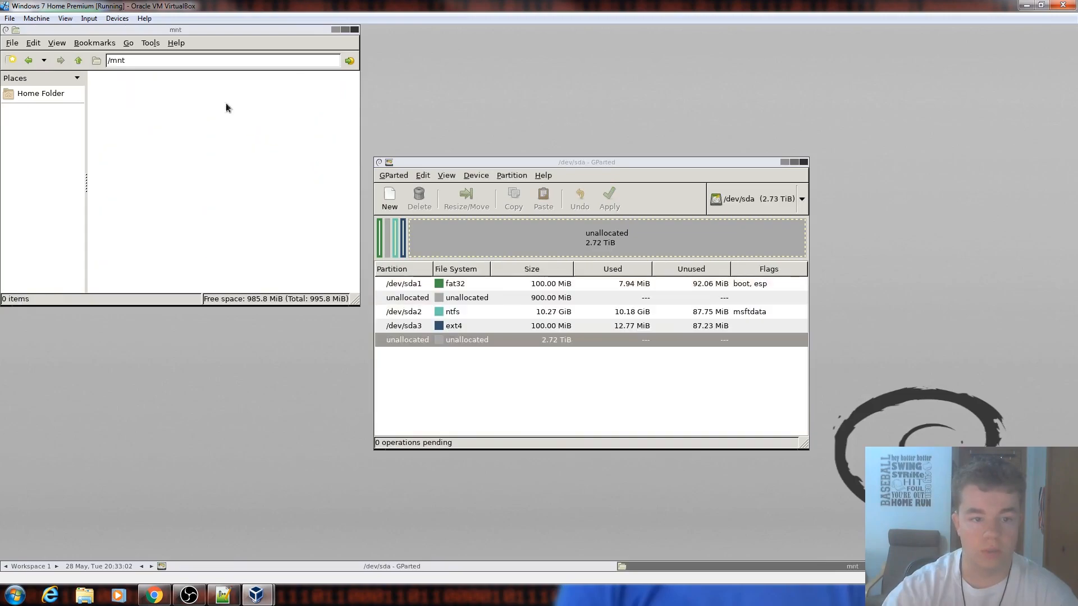
left_click_drag(153, 109, 200, 313)
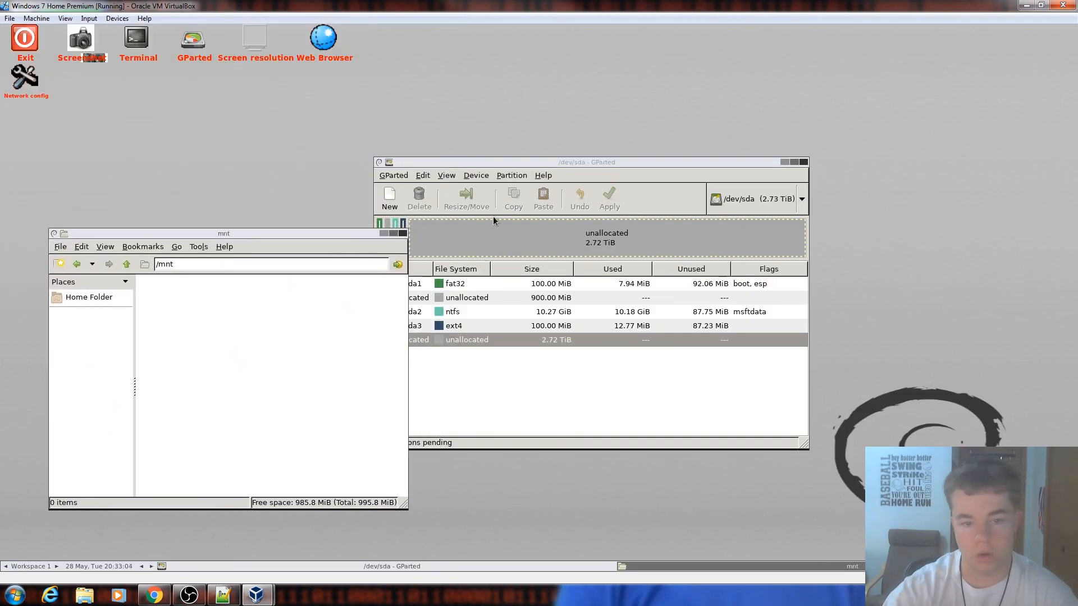
left_click_drag(539, 335, 755, 308)
left_click_drag(284, 354, 394, 319)
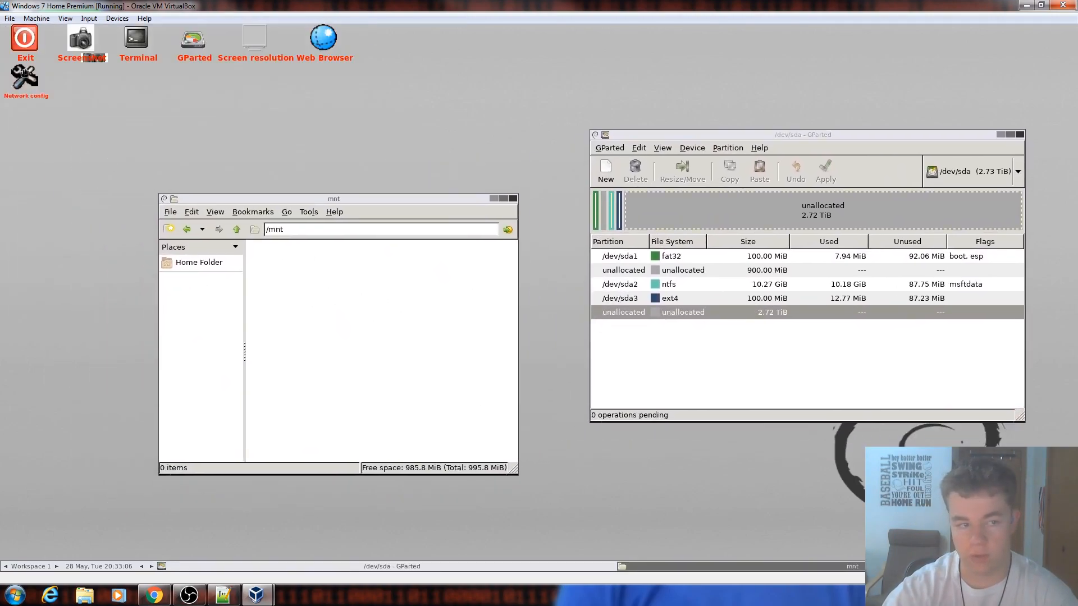
left_click_drag(334, 354, 877, 496)
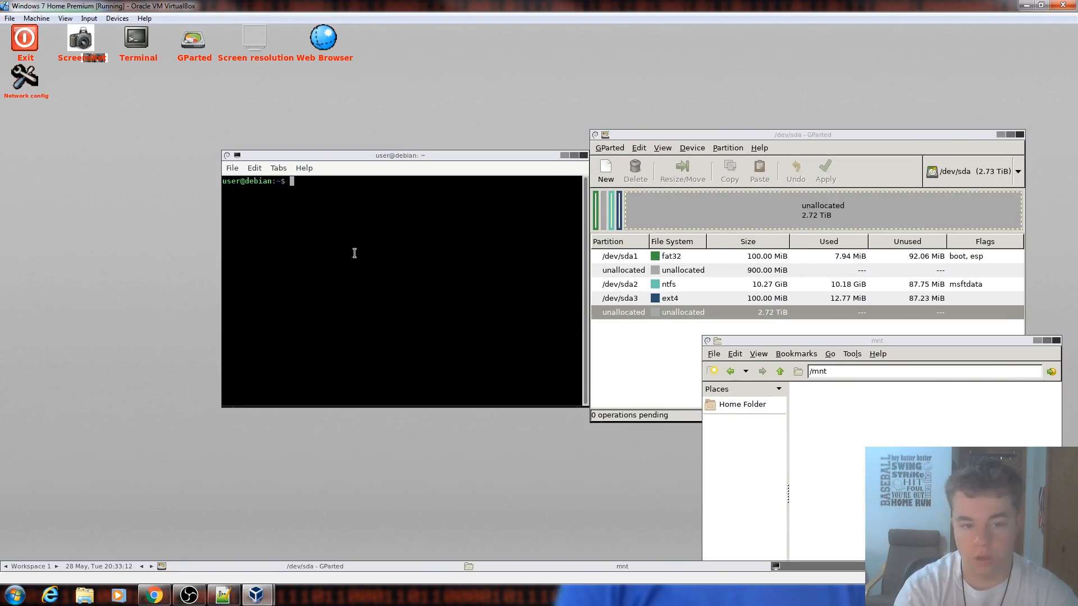
Create the mount directory /mnt/fat32 from a terminal using sudo mkdir.
type("sudo mkd")
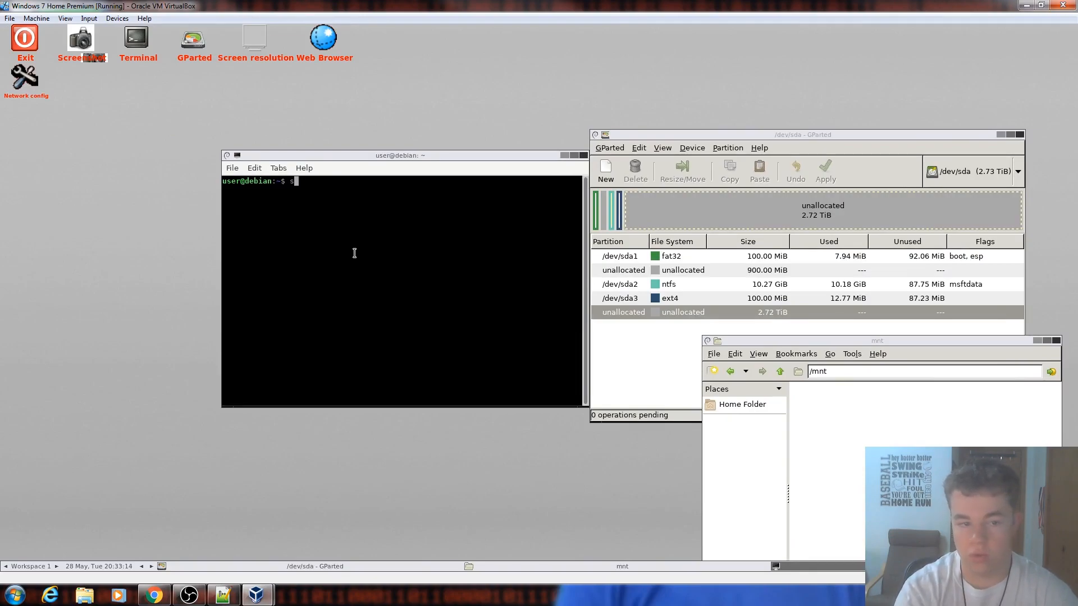
type("ir /m")
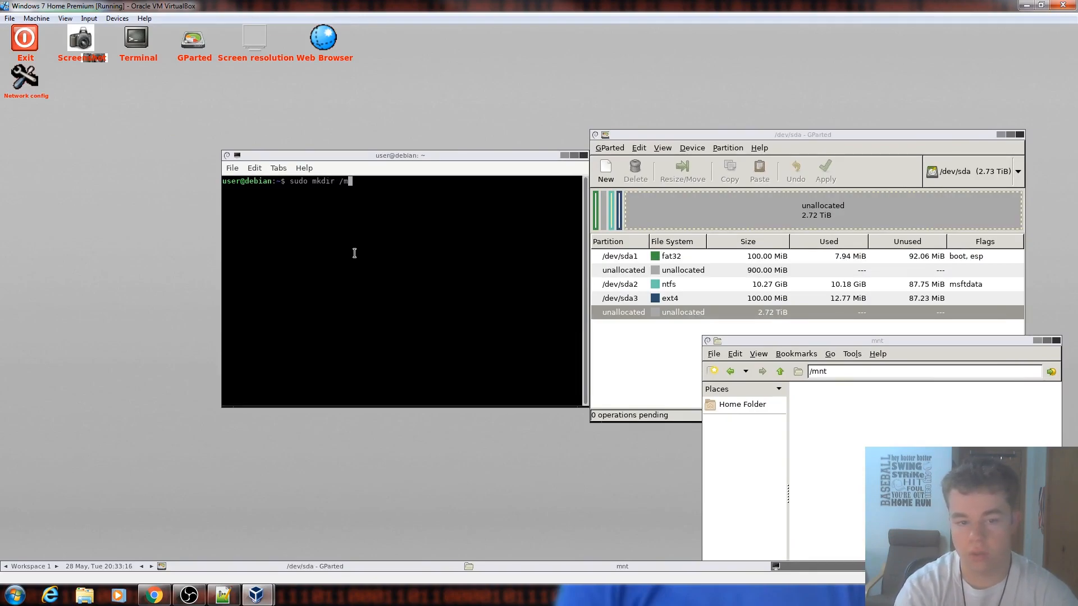
type("nt/fat32")
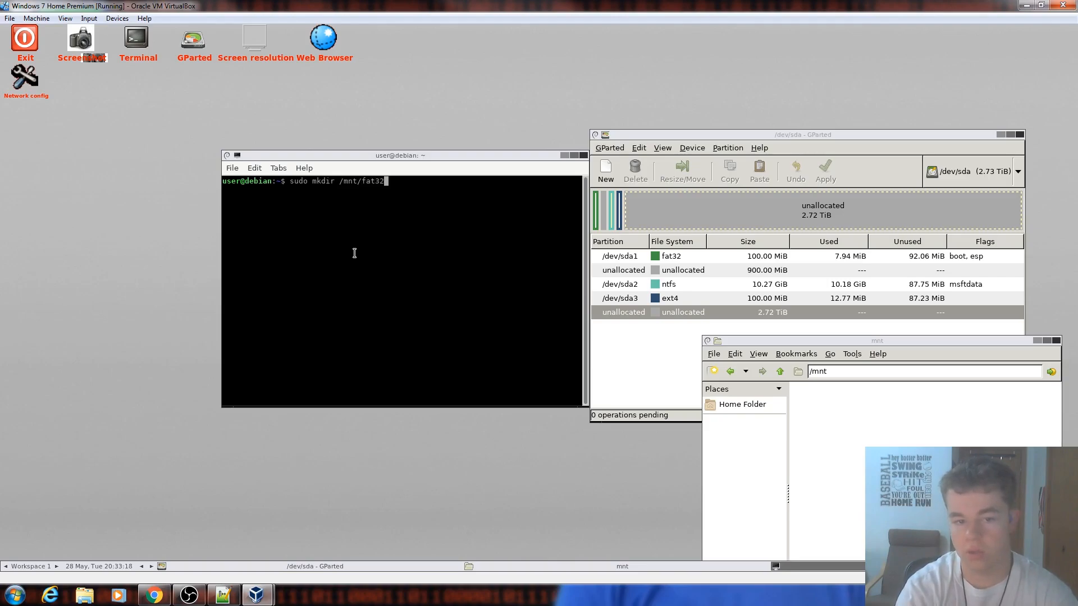
key("Return")
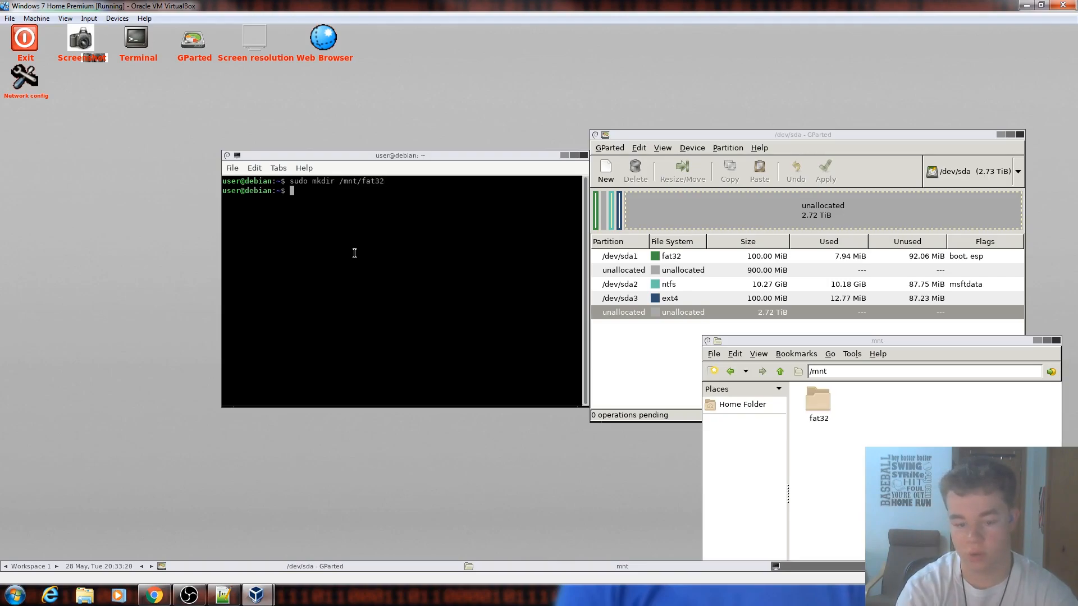
Create the mount directory /mnt/ext4 from the terminal using sudo mkdir.
key("Up")
key("BackSpace")
key("BackSpace")
key("BackSpace")
key("BackSpace")
type("ex")
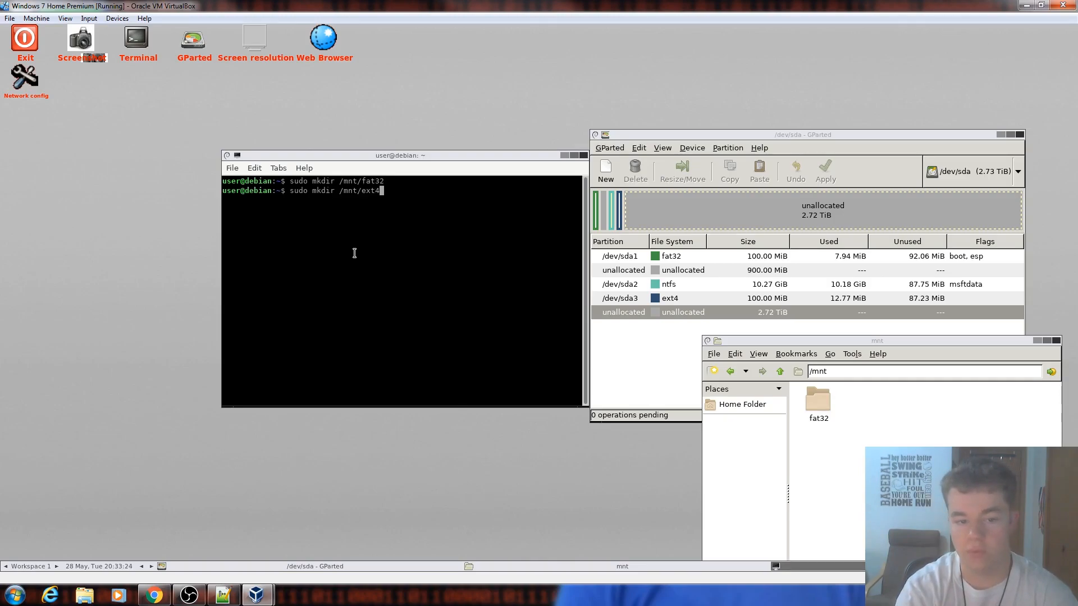
type("t4")
key("Return")
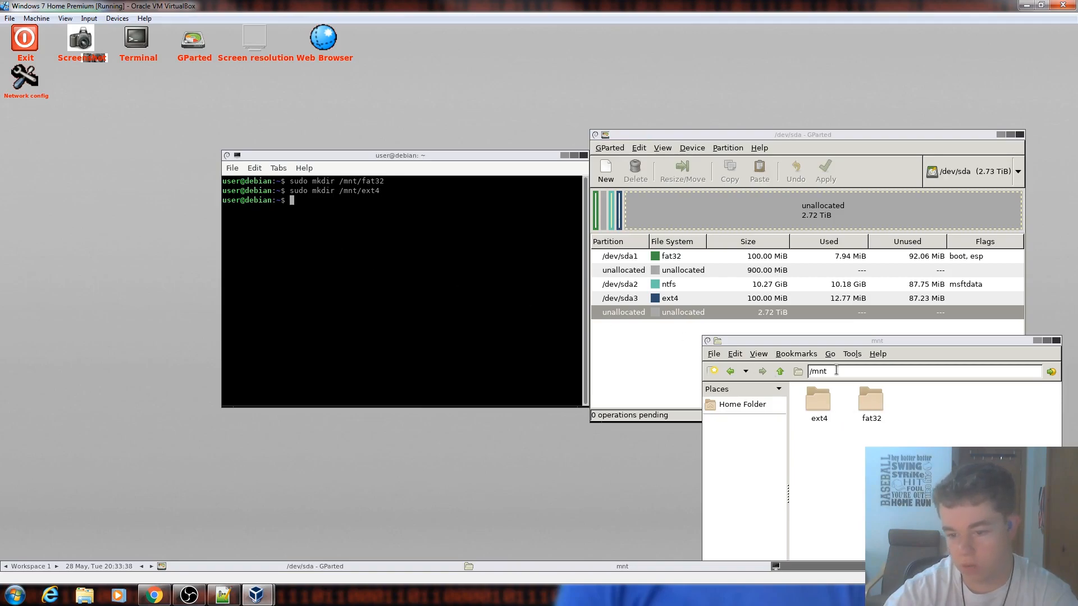
Check the contents of the fat32 folder, return to /mnt, and mount /dev/sda1 at /mnt/fat32/ from the terminal using sudo mount.
double_click(875, 406)
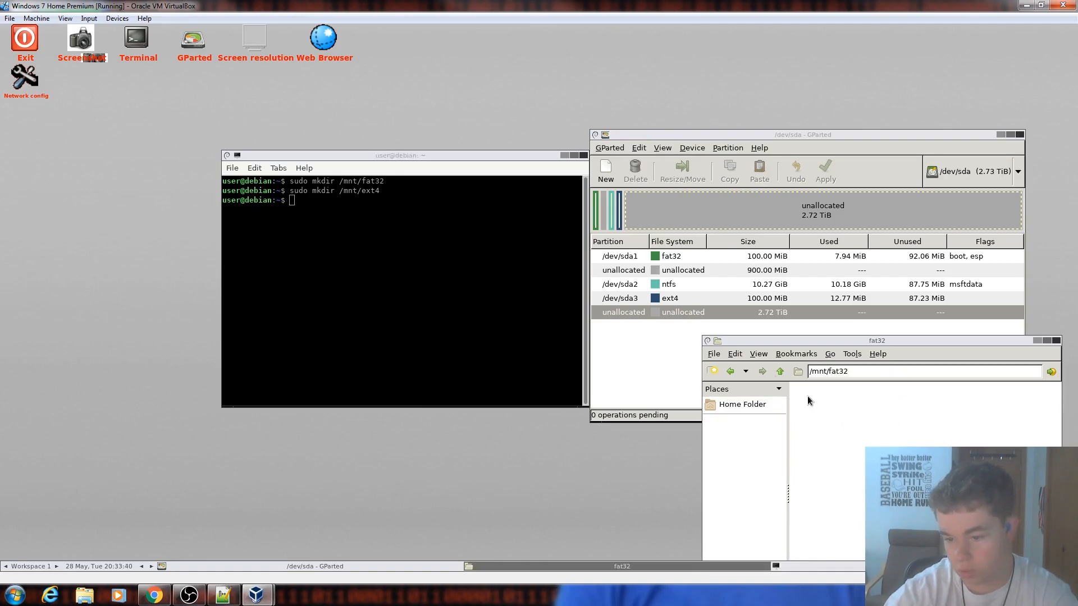
left_click(778, 372)
left_click(330, 285)
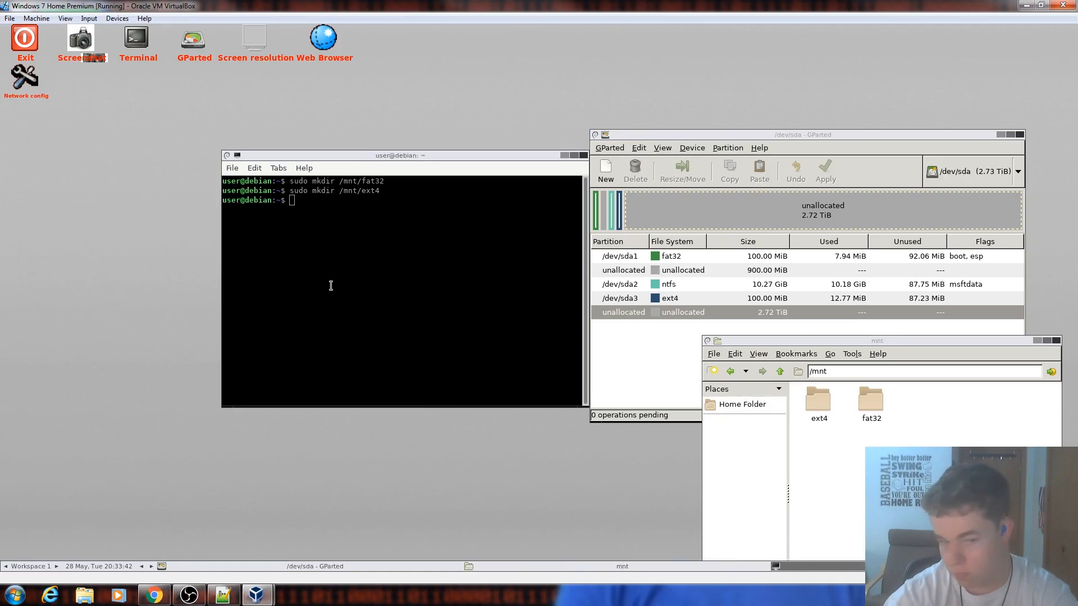
type("sud mou")
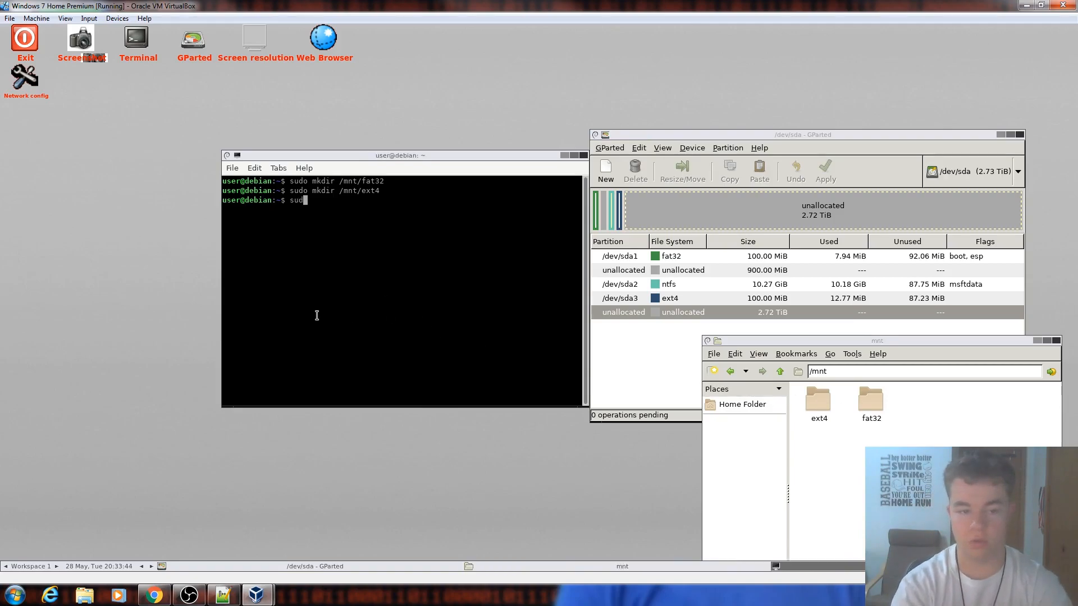
key("BackSpace")
key("BackSpace")
key("BackSpace")
key("BackSpace")
type("o mount /dev/sda")
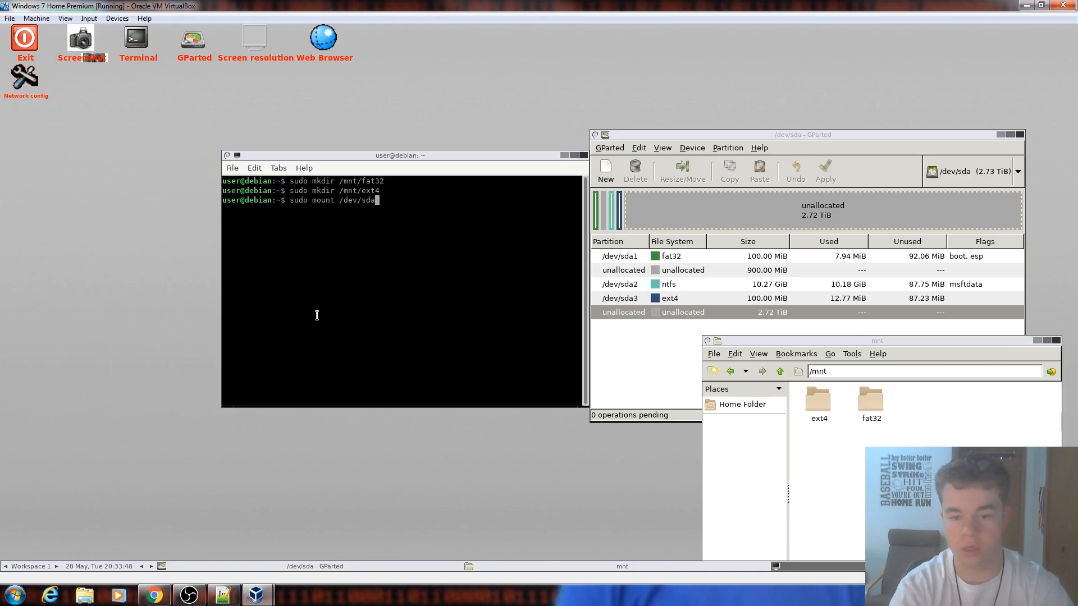
type("1")
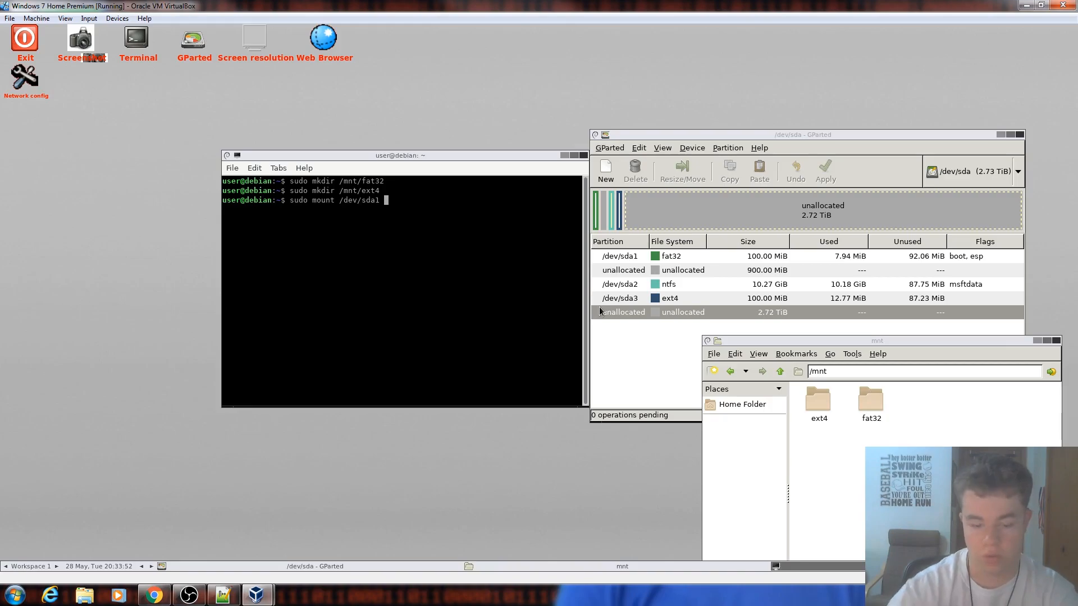
type("/fa")
key("Tab")
key("Return")
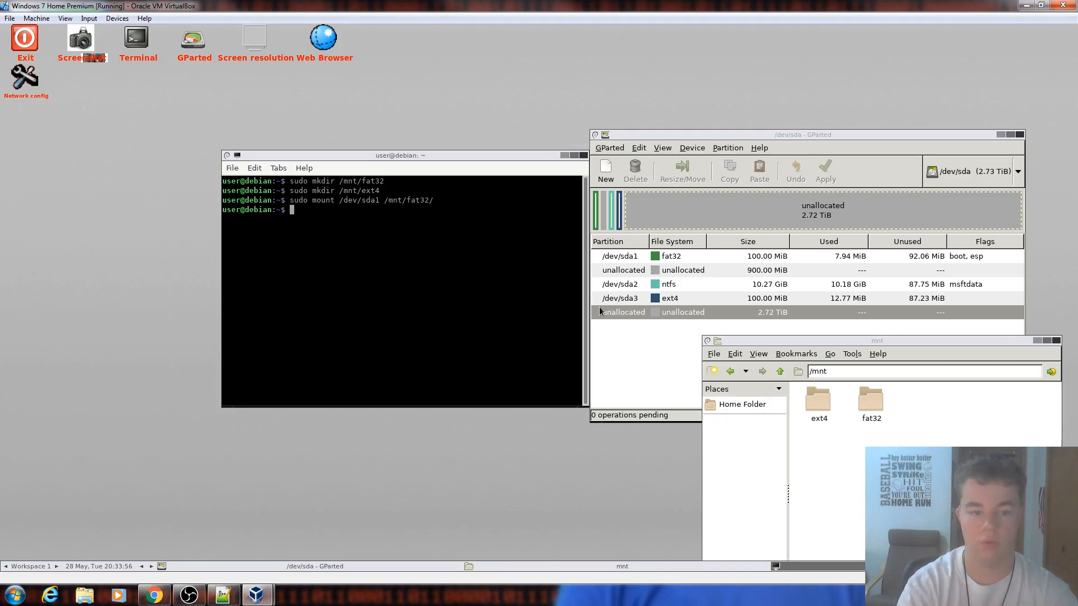
Mount the ext4 partition /dev/sda3 at /mnt/ext4/ from the terminal using sudo mount.
key("Up")
key("BackSpace")
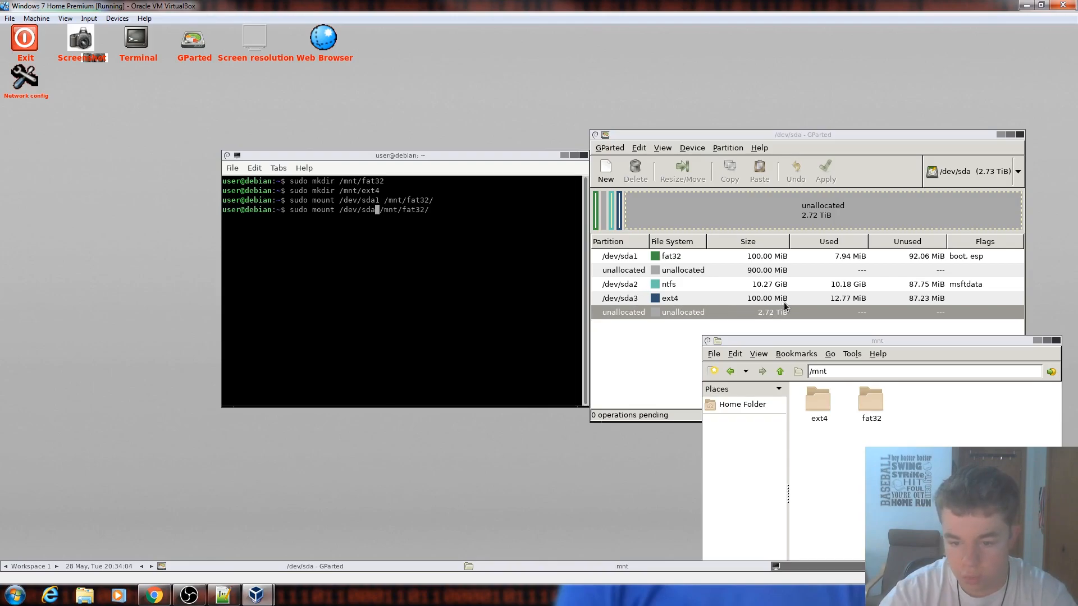
type("3")
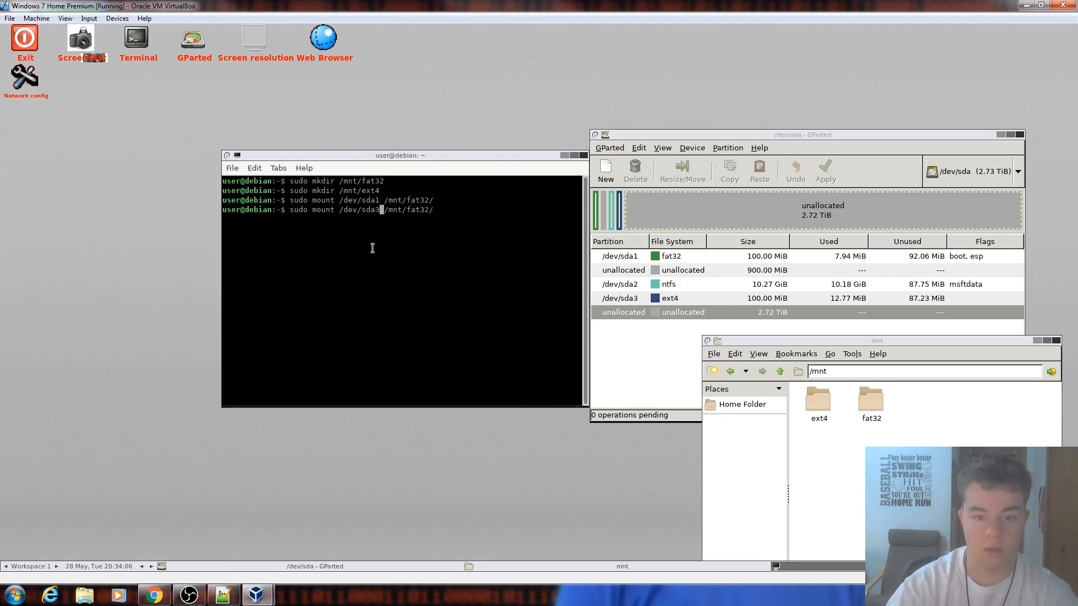
key("BackSpace")
key("BackSpace")
key("BackSpace")
key("BackSpace")
key("BackSpace")
type("ext4")
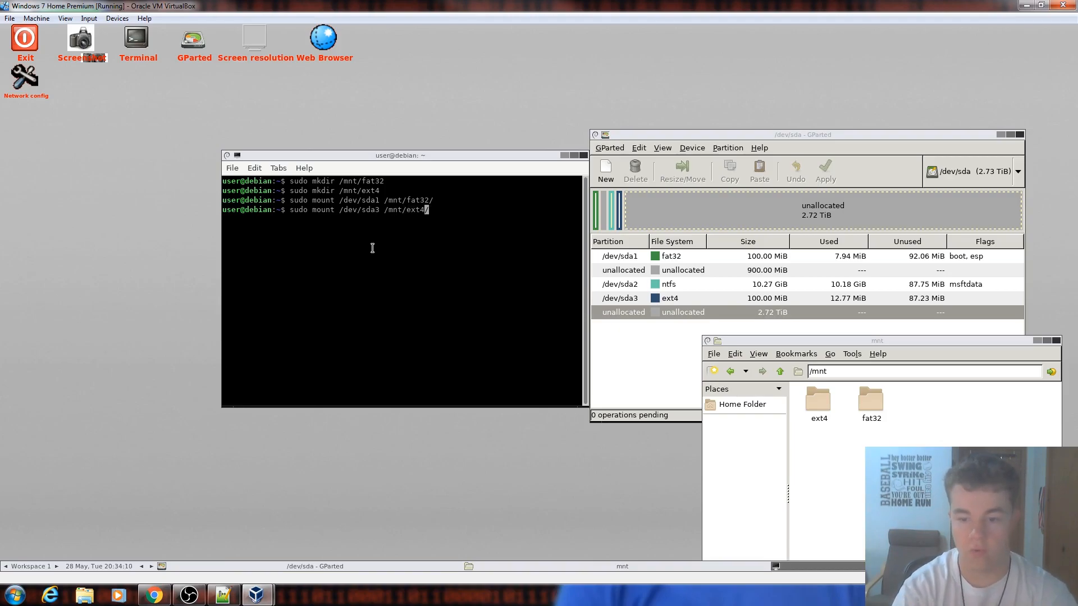
key("Return")
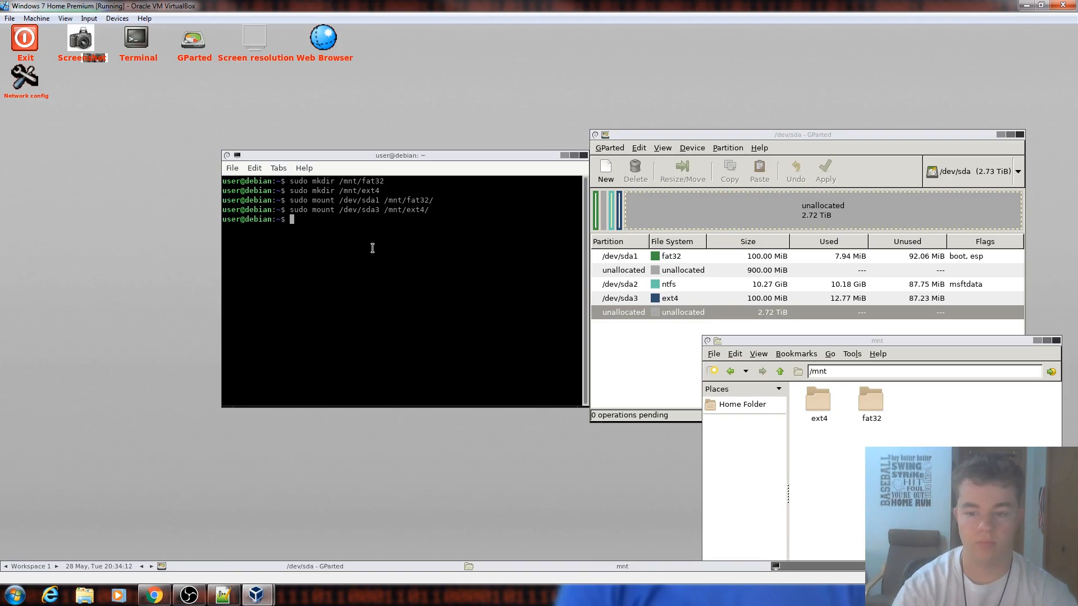
Inspect the contents of the mounted fat32 and ext4 folders in the file manager and return to /mnt.
double_click(871, 402)
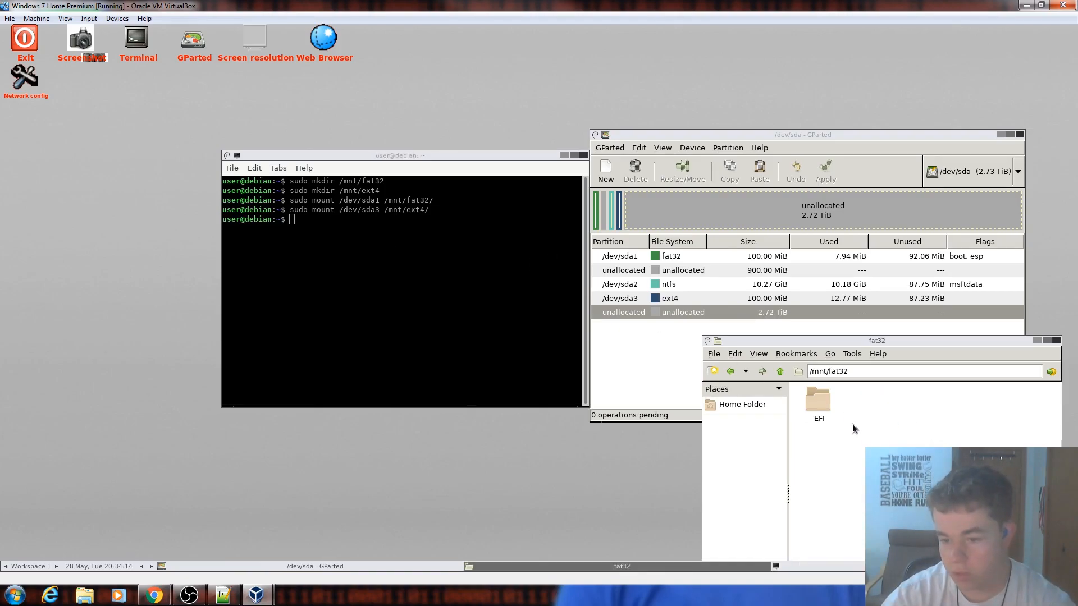
left_click(780, 372)
double_click(818, 404)
left_click_drag(916, 478, 805, 309)
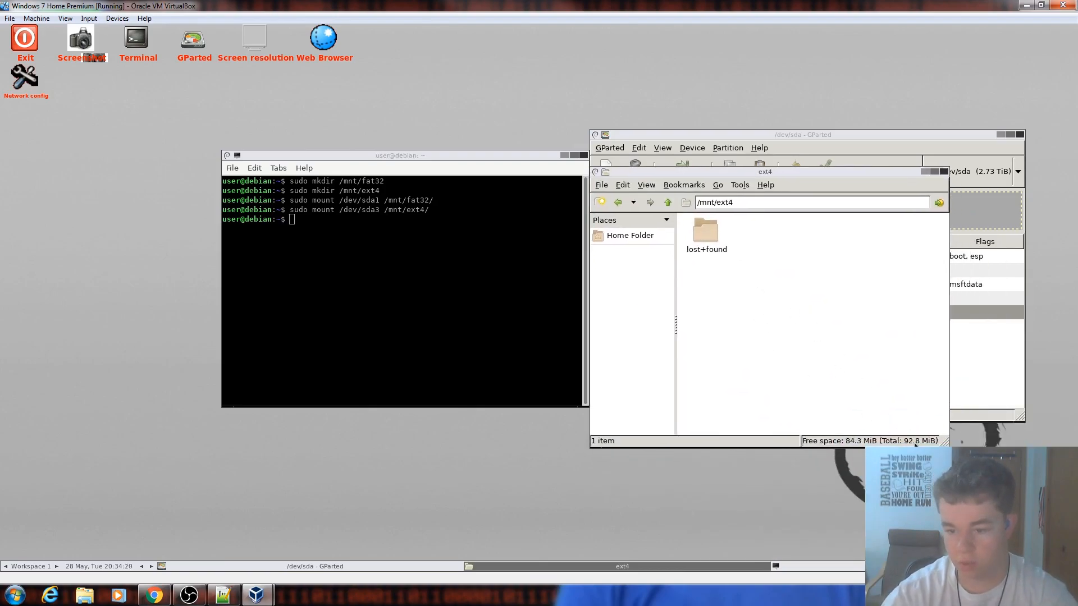
left_click(667, 202)
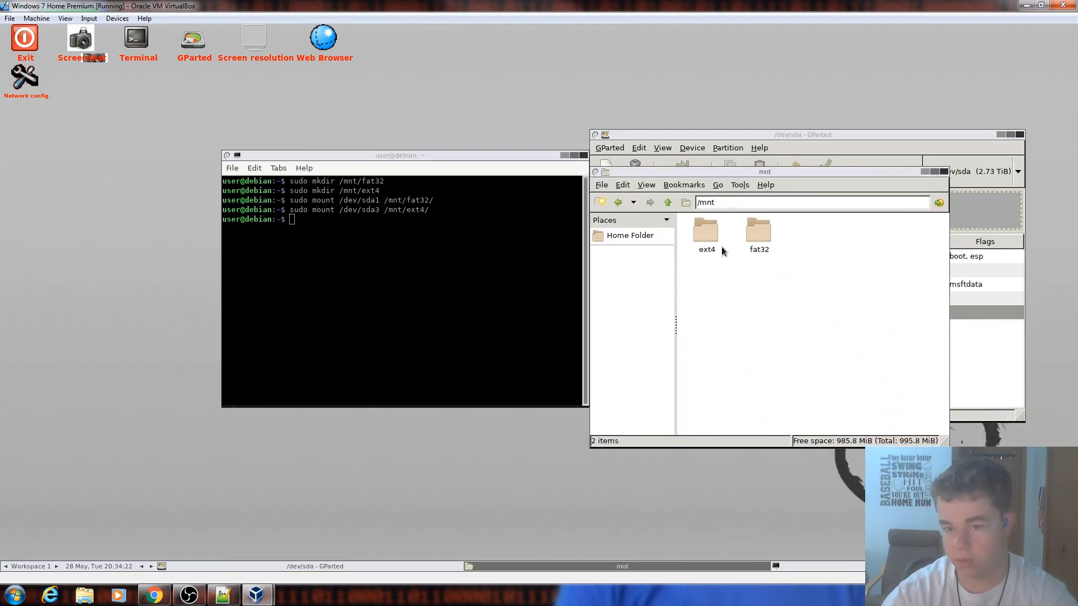
double_click(758, 233)
key("alt+Up")
left_click_drag(807, 302, 967, 466)
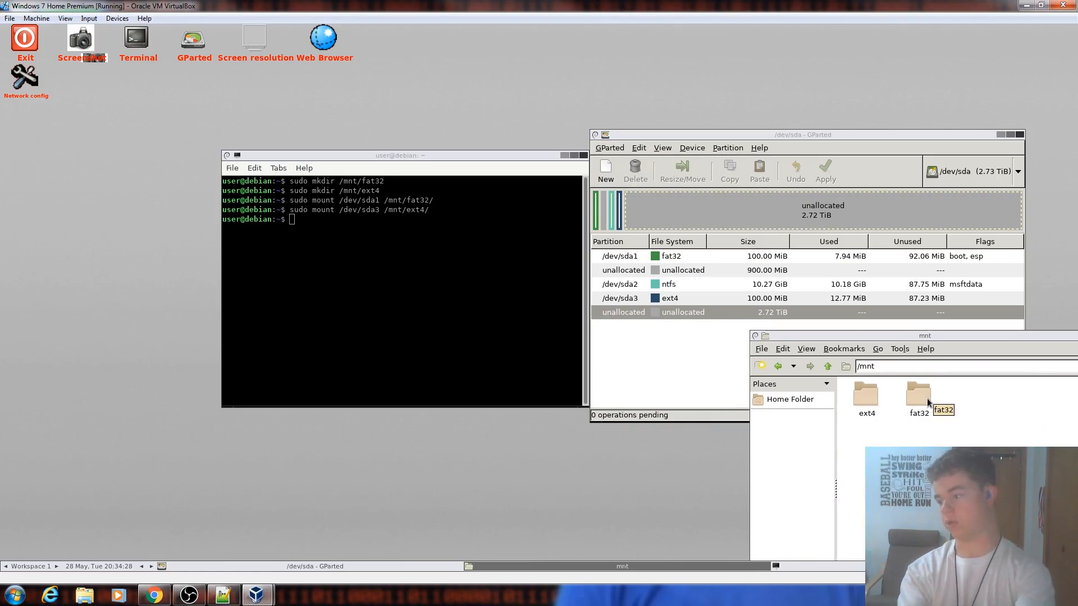
Move the EFI folder to the ext4 partition by running sudo mv /mnt/fat32/EFI/ /mnt/ext4/EFI/ in the terminal.
left_click(411, 325)
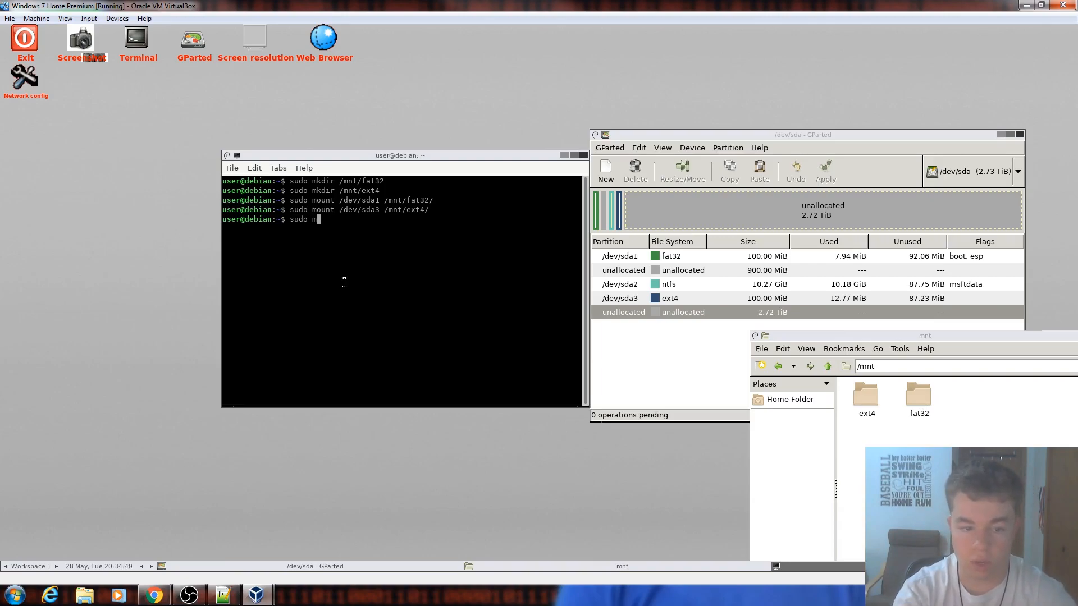
type("/mnt/fa")
key("Tab")
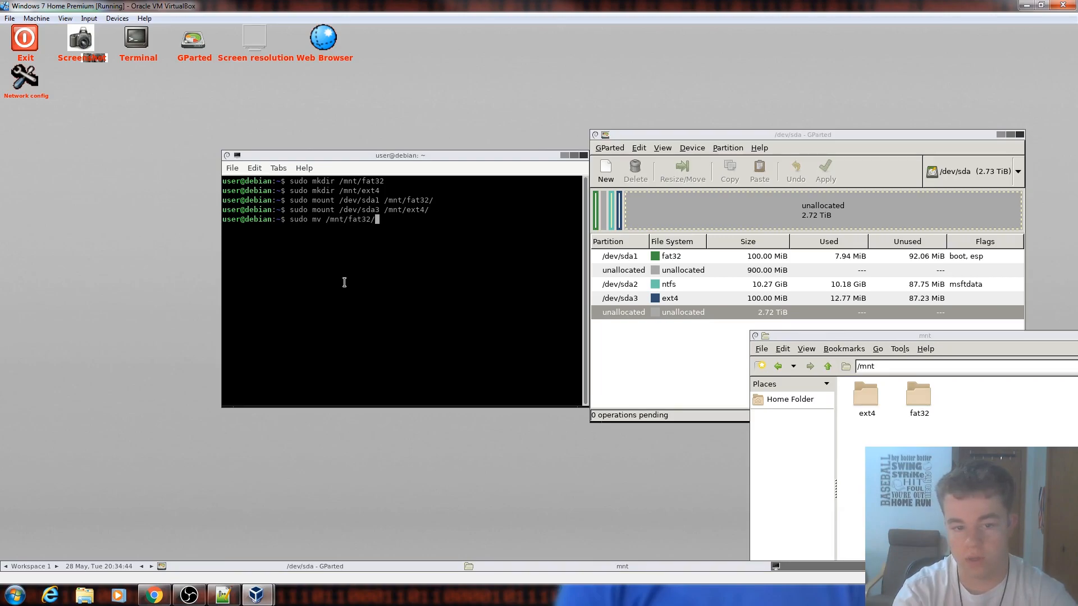
type("GParted/")
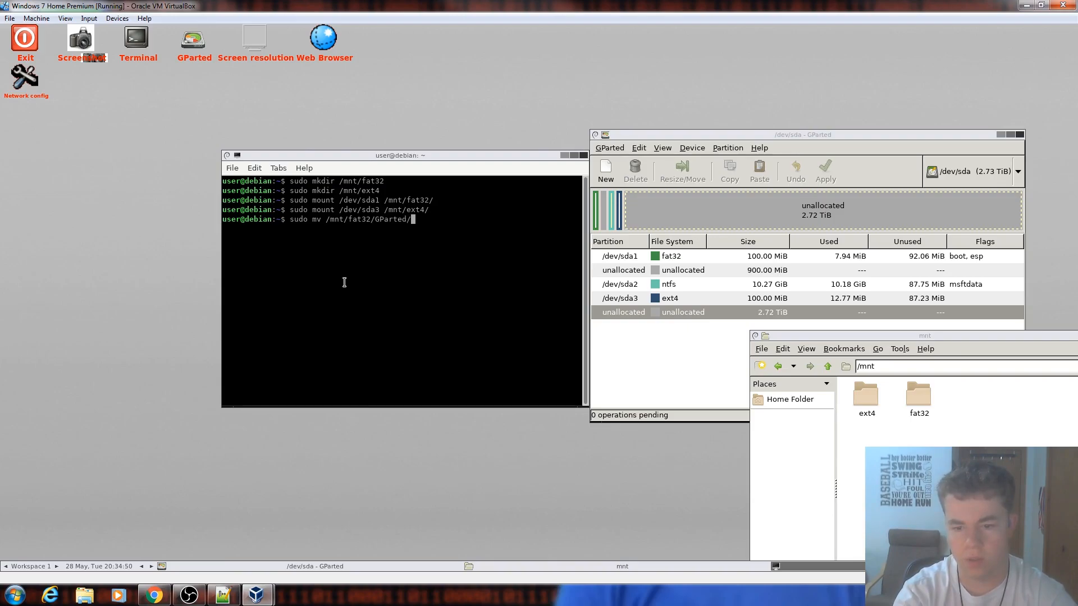
key("BackSpace")
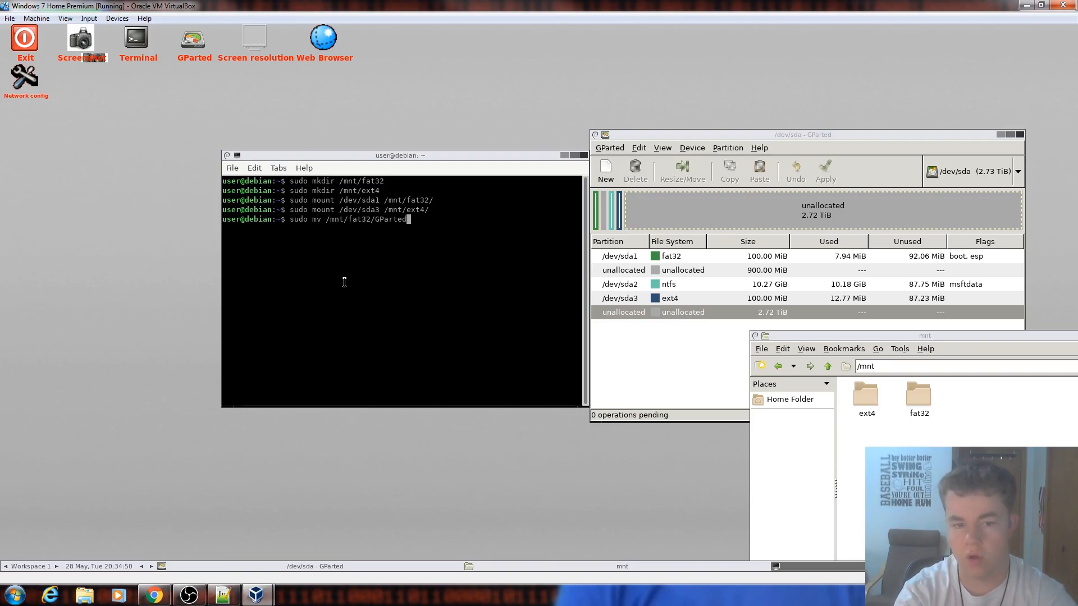
key("BackSpace")
type("E")
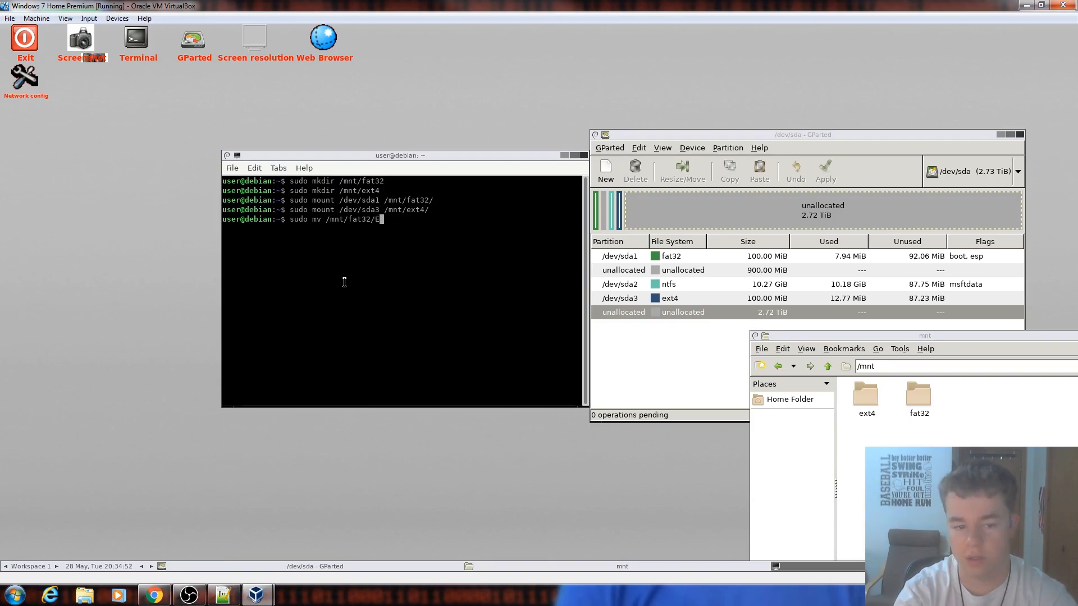
type("FI/")
type(" /mnt")
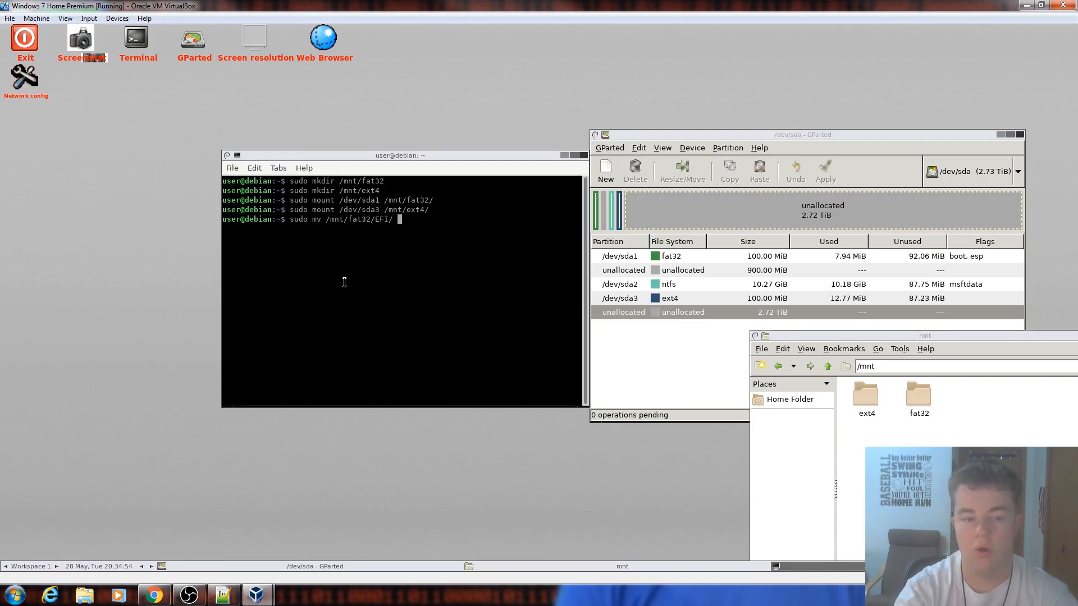
type("/ext4/EFI/")
key("Return")
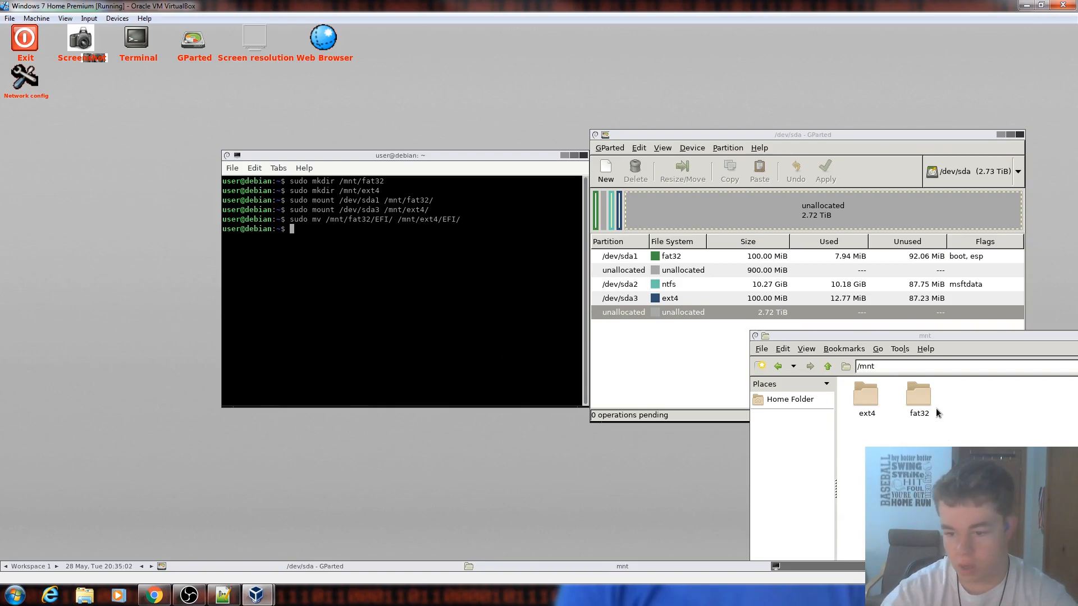
Check the contents of /mnt/fat32 and /mnt/ext4 in the file manager for the moved EFI folder.
double_click(923, 400)
key("BackSpace")
double_click(864, 397)
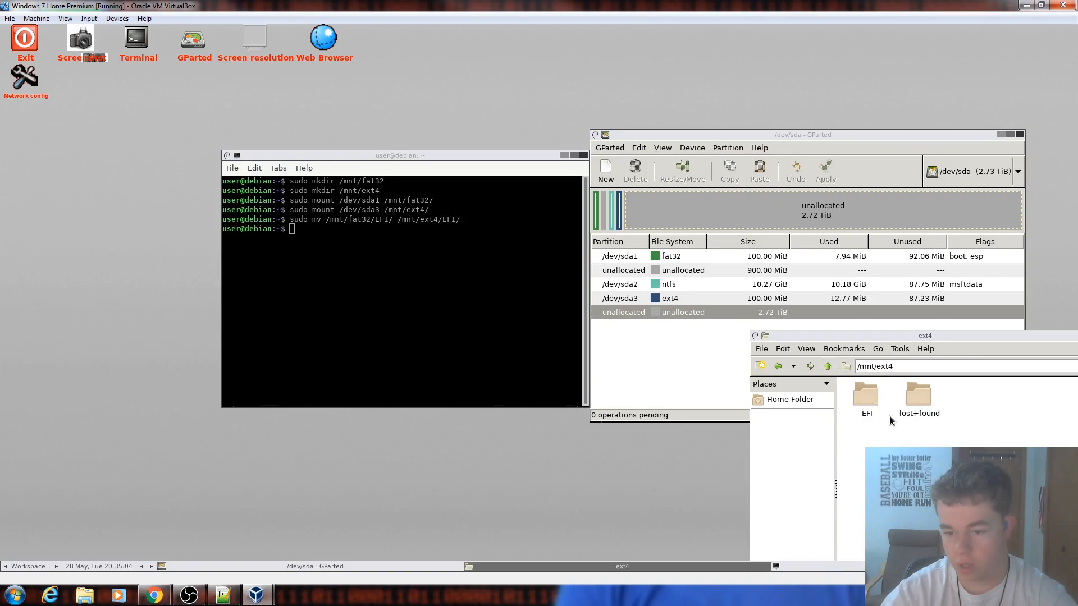
left_click_drag(918, 480, 518, 364)
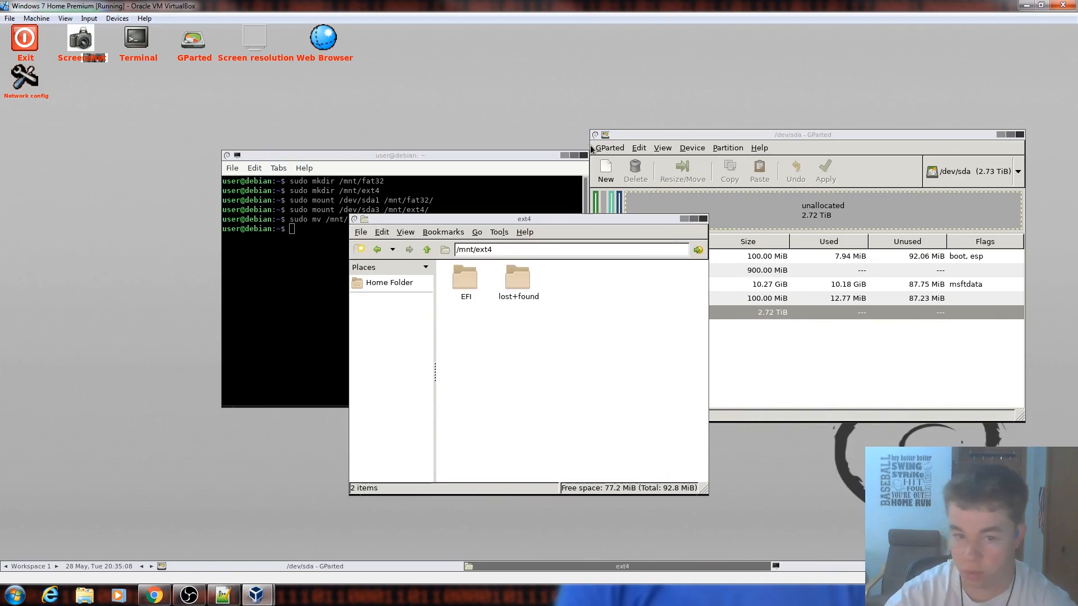
Try to format the /dev/sda1 partition as ext4 and apply the pending operation.
left_click_drag(767, 137, 787, 73)
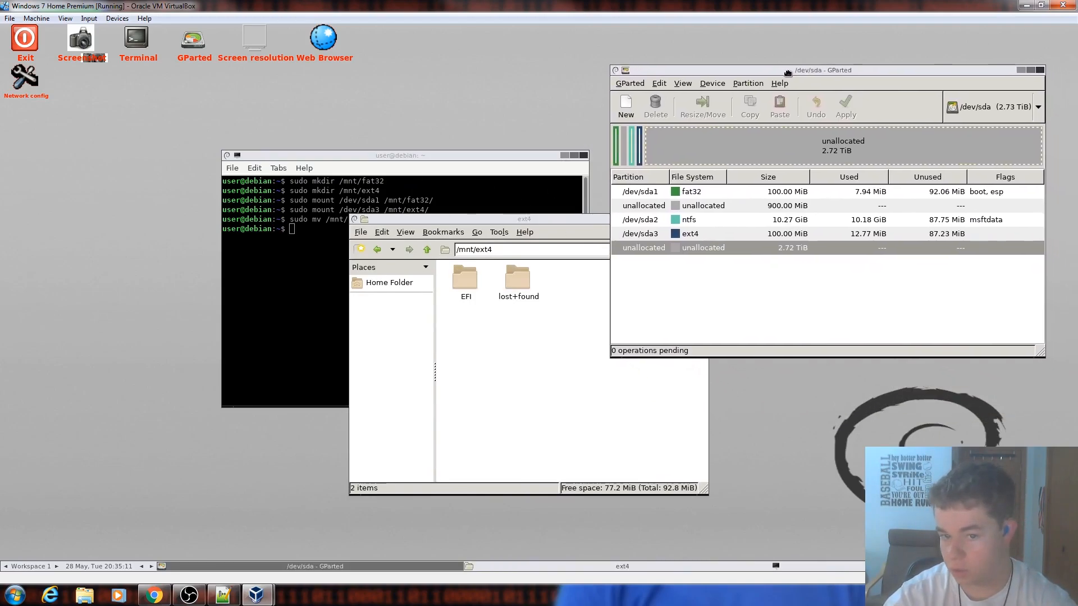
right_click(618, 145)
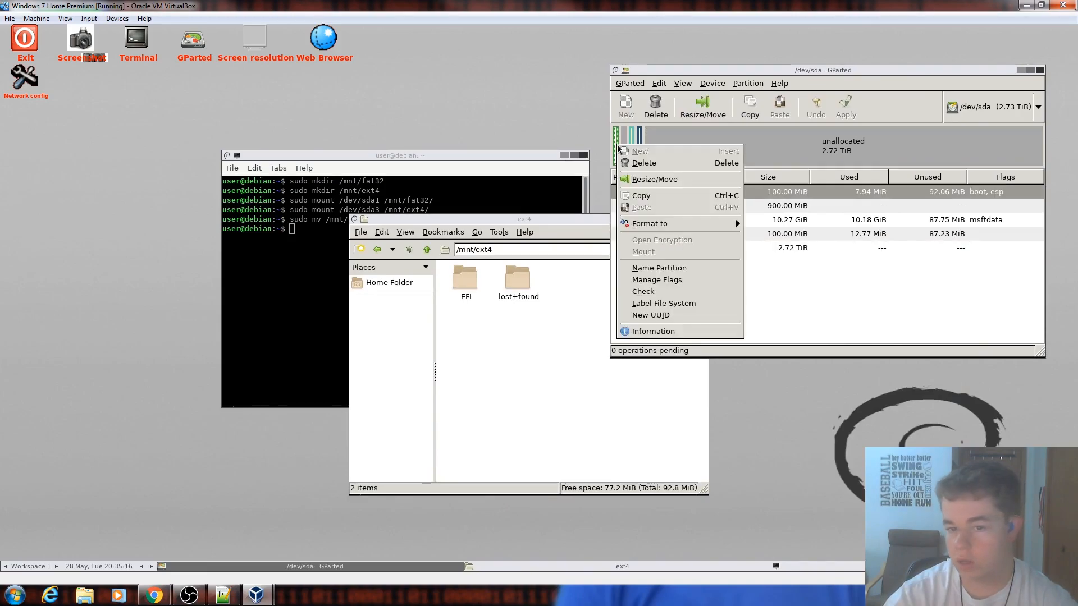
mouse_move(707, 225)
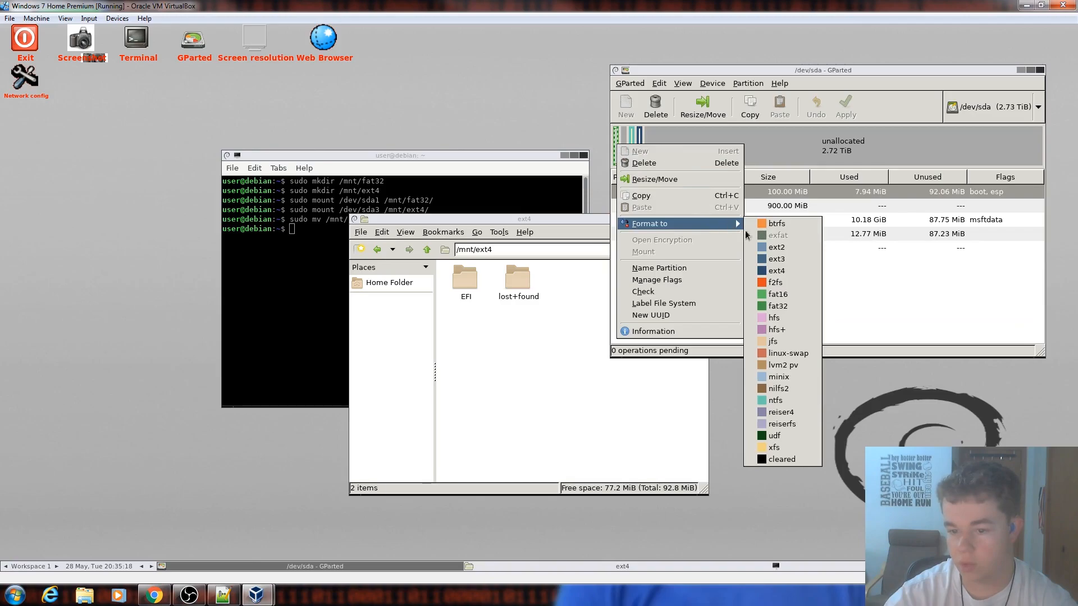
left_click(786, 272)
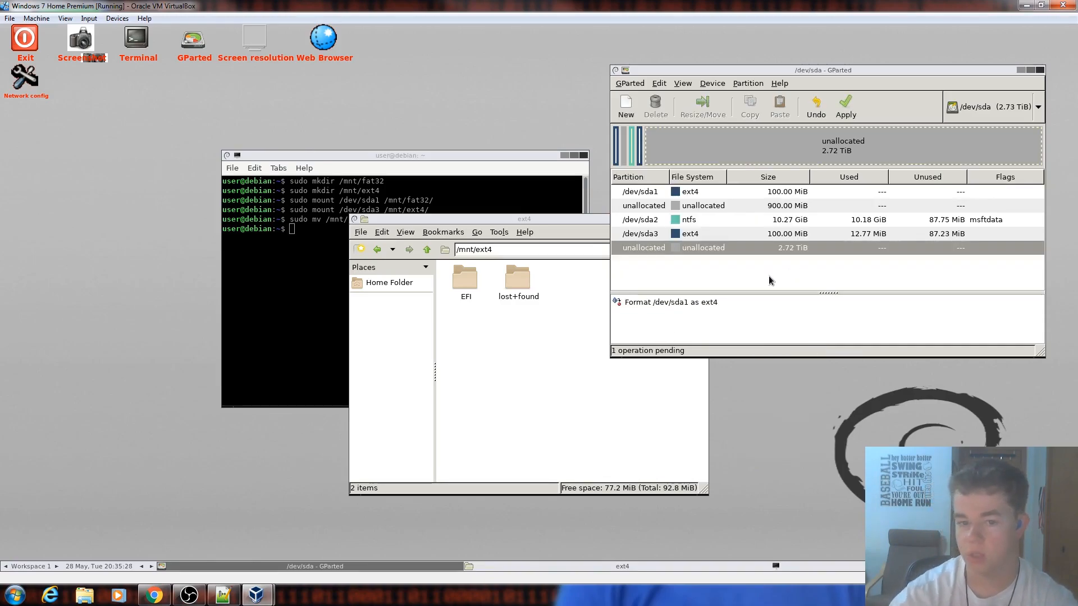
left_click(846, 106)
left_click(961, 241)
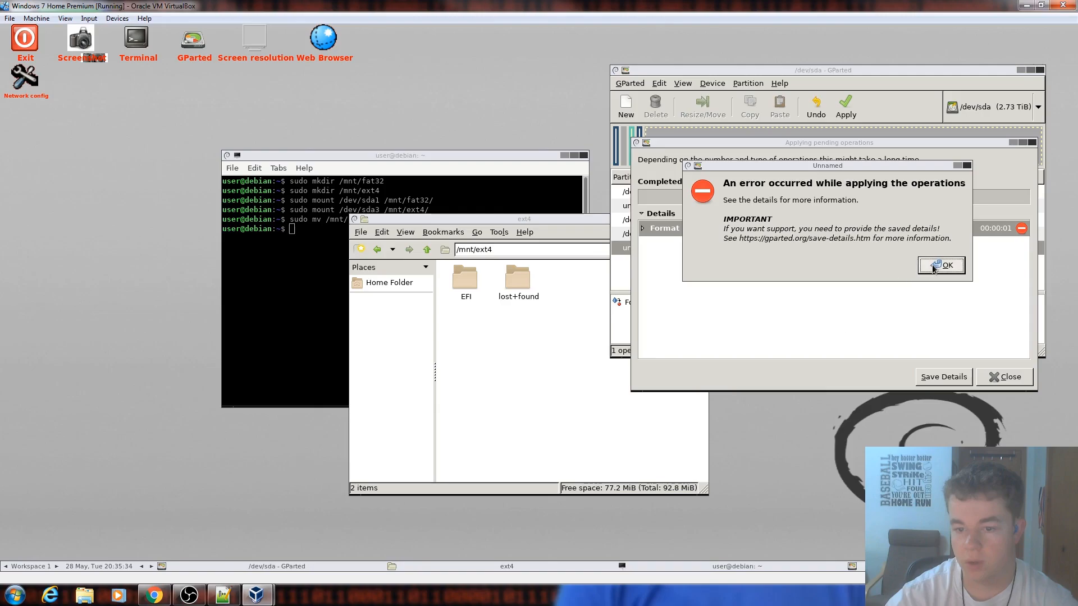
left_click(932, 268)
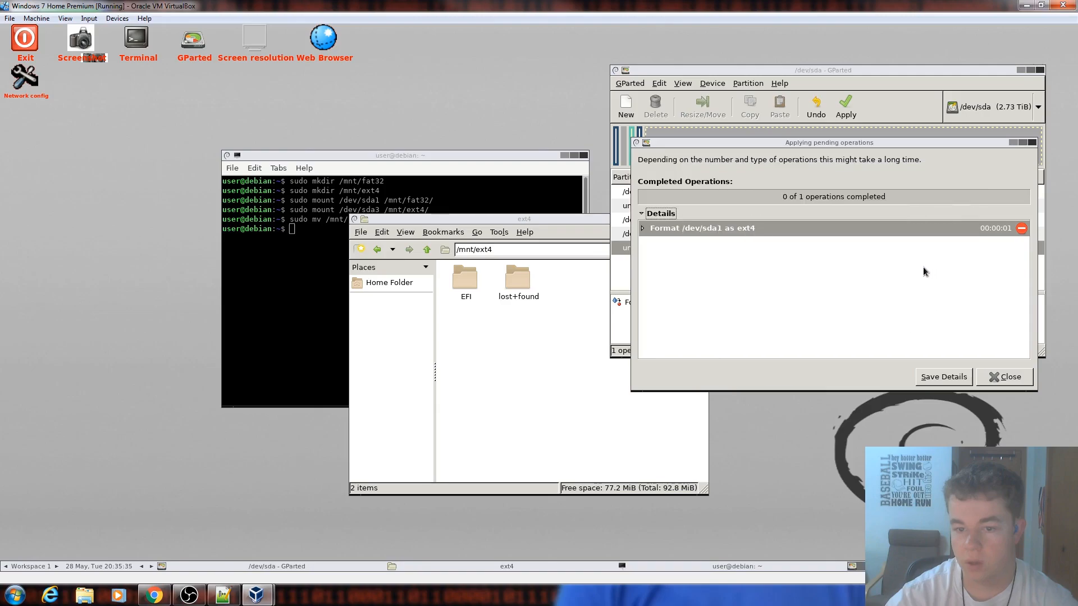
Examine the details of the mkfs.ext4 command under the /dev/sda1 format operation and close the operations report.
left_click(642, 228)
left_click(650, 292)
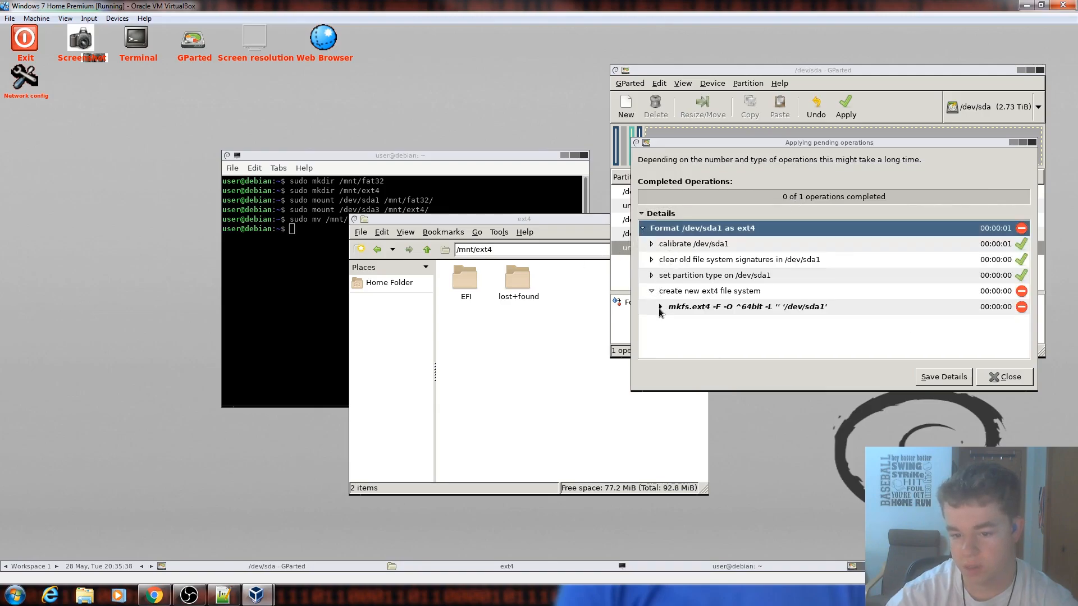
left_click(661, 307)
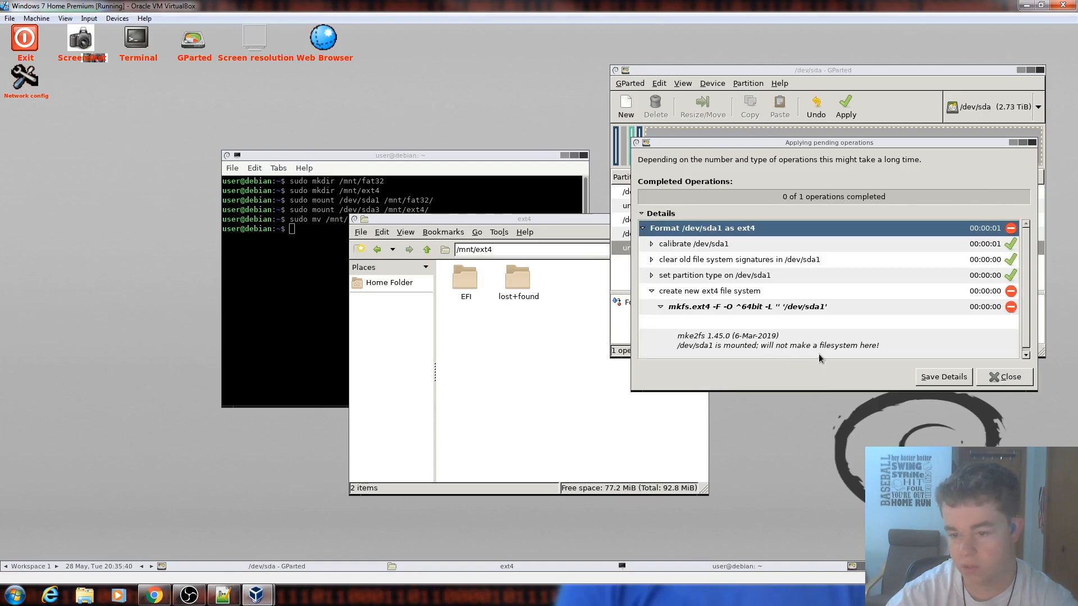
left_click(1004, 377)
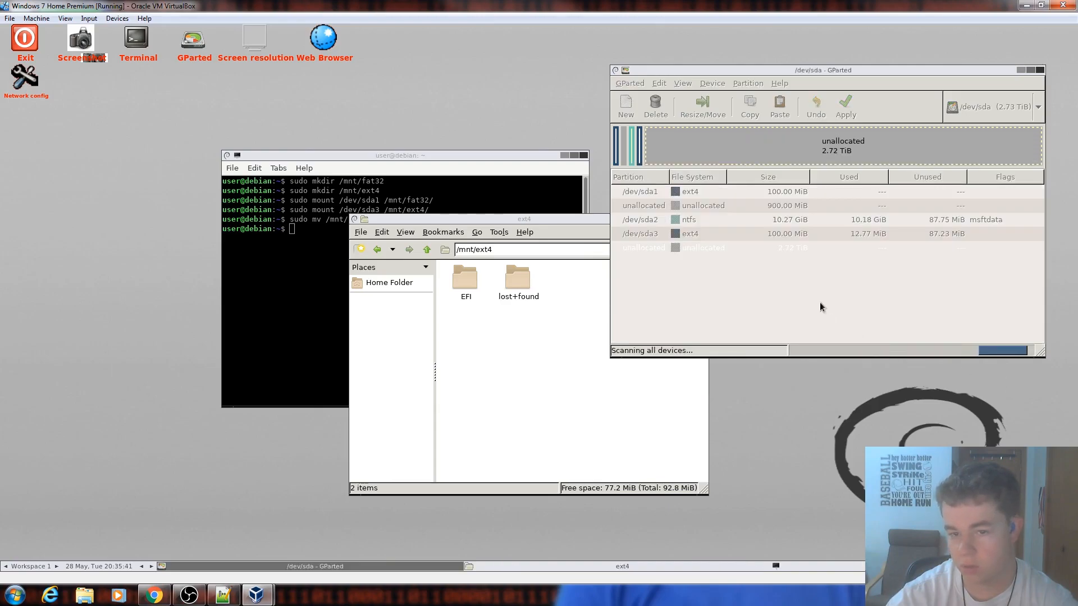
Unmount the /dev/sda1 partition, format it as ext4 and apply the pending operation.
right_click(617, 152)
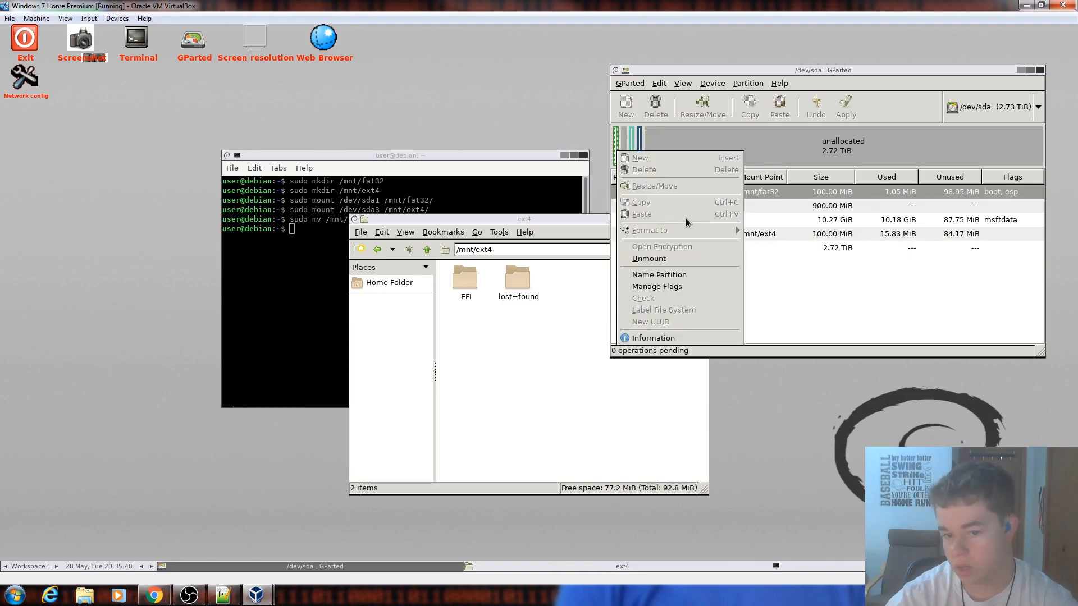
left_click(668, 260)
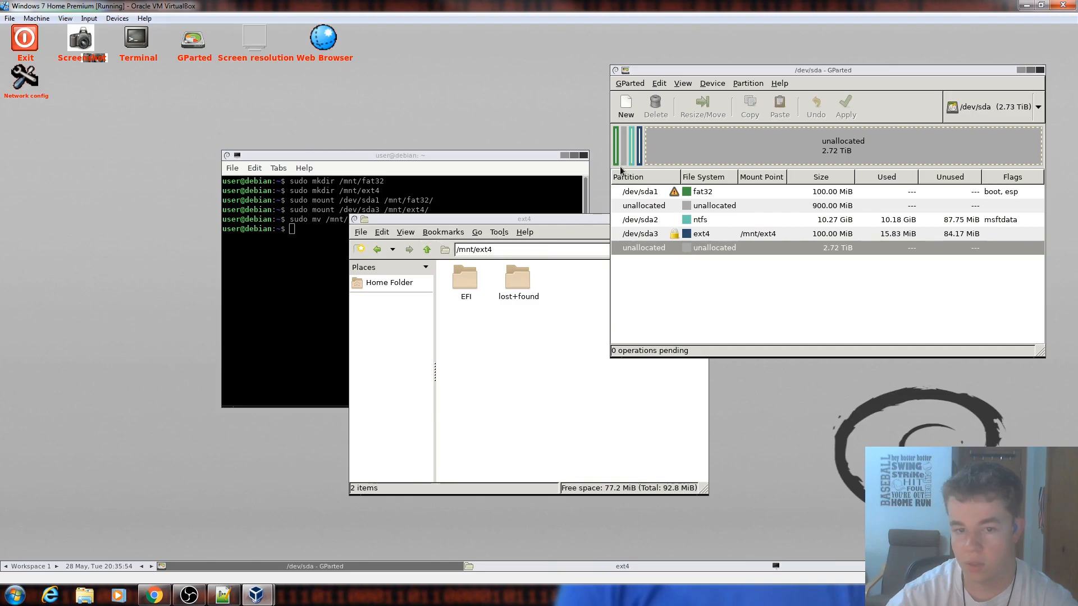
right_click(617, 160)
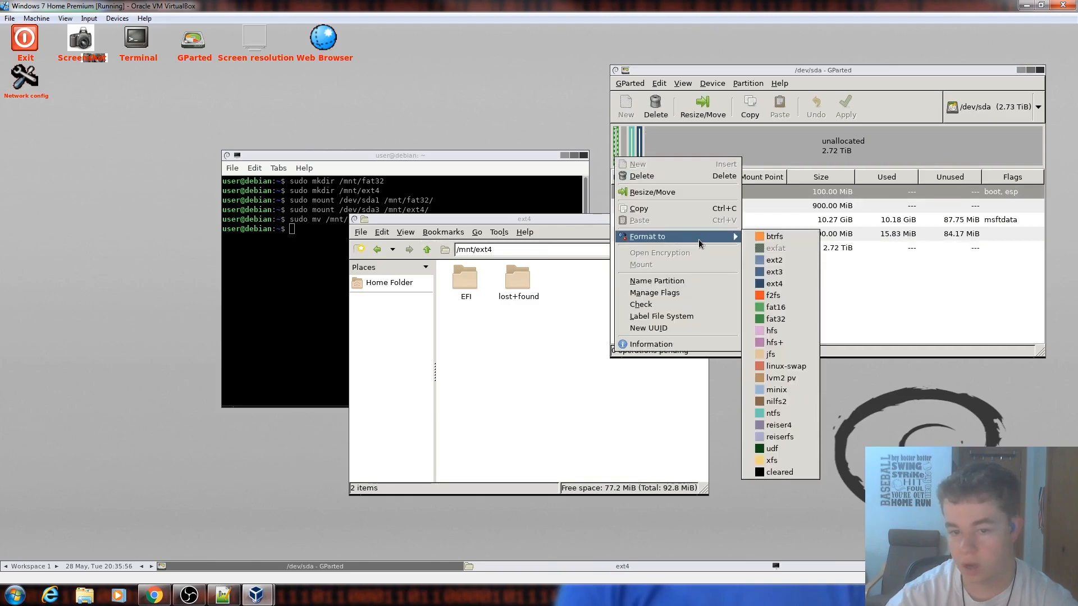
left_click(789, 284)
left_click(847, 117)
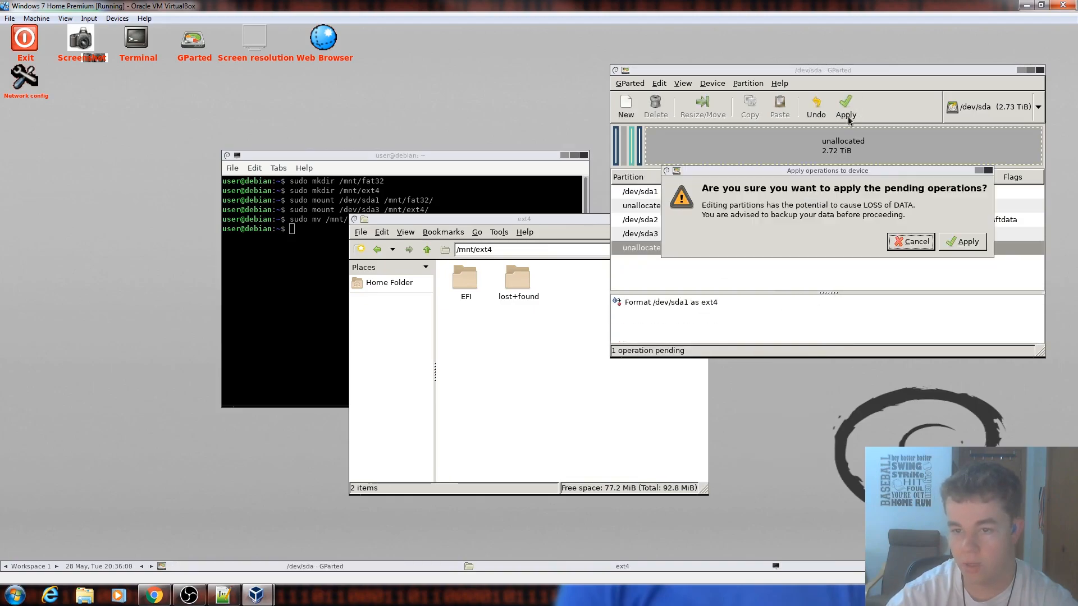
left_click(962, 242)
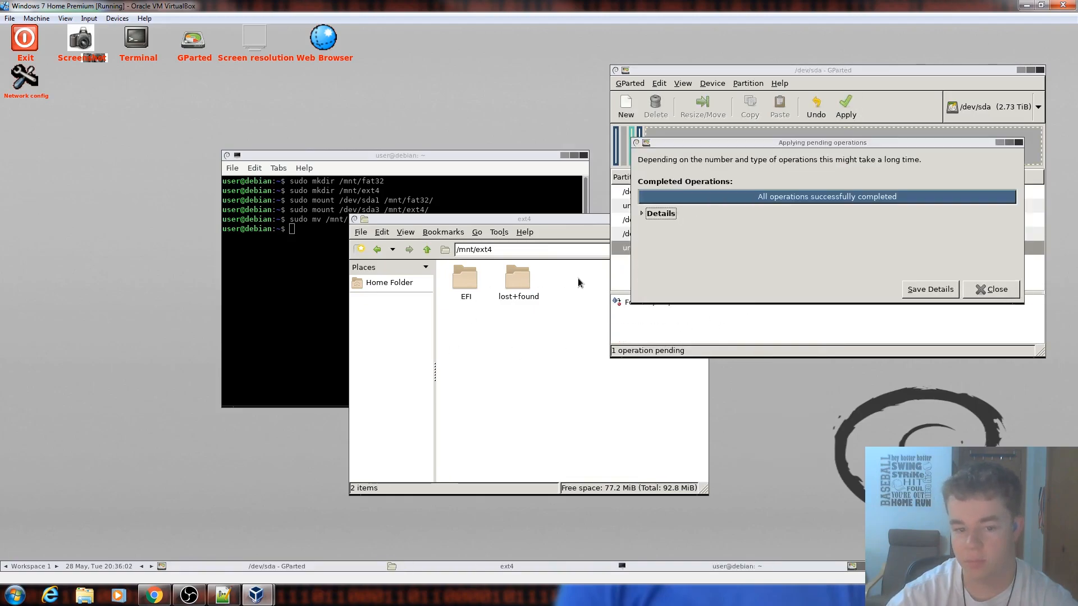
Check the contents of /mnt/fat32 and /mnt/ext4 in the file manager, and close the completed operations report.
left_click(474, 301)
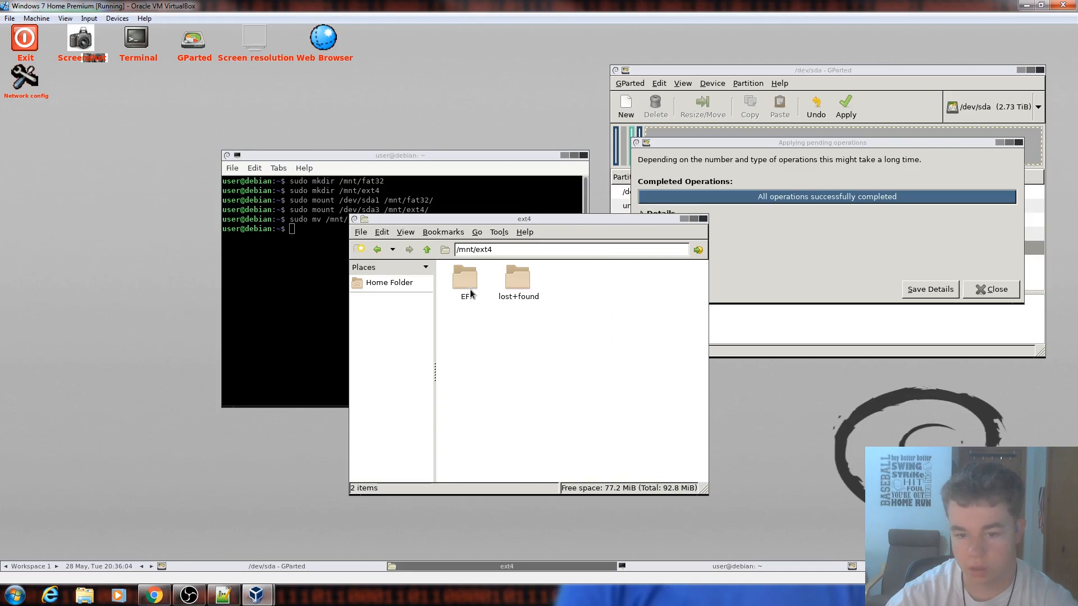
left_click(427, 249)
double_click(523, 286)
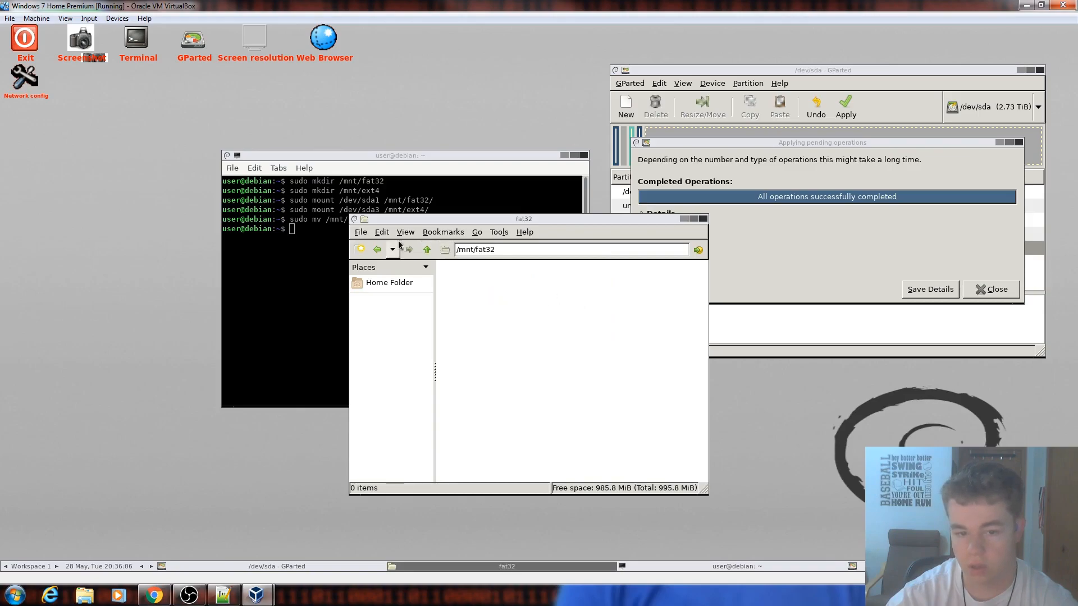
left_click(427, 249)
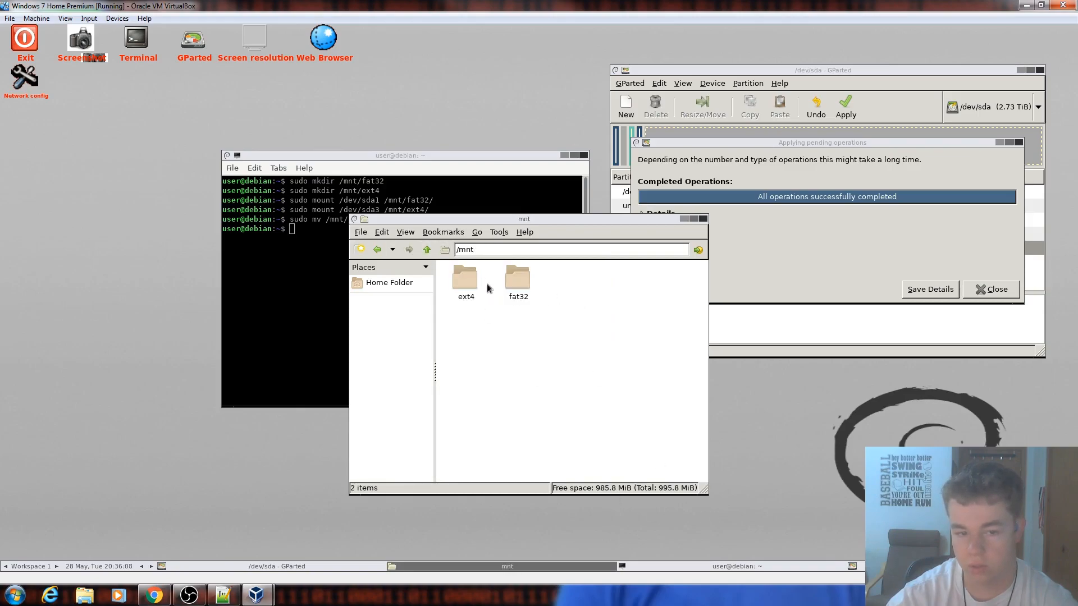
double_click(471, 284)
left_click(991, 289)
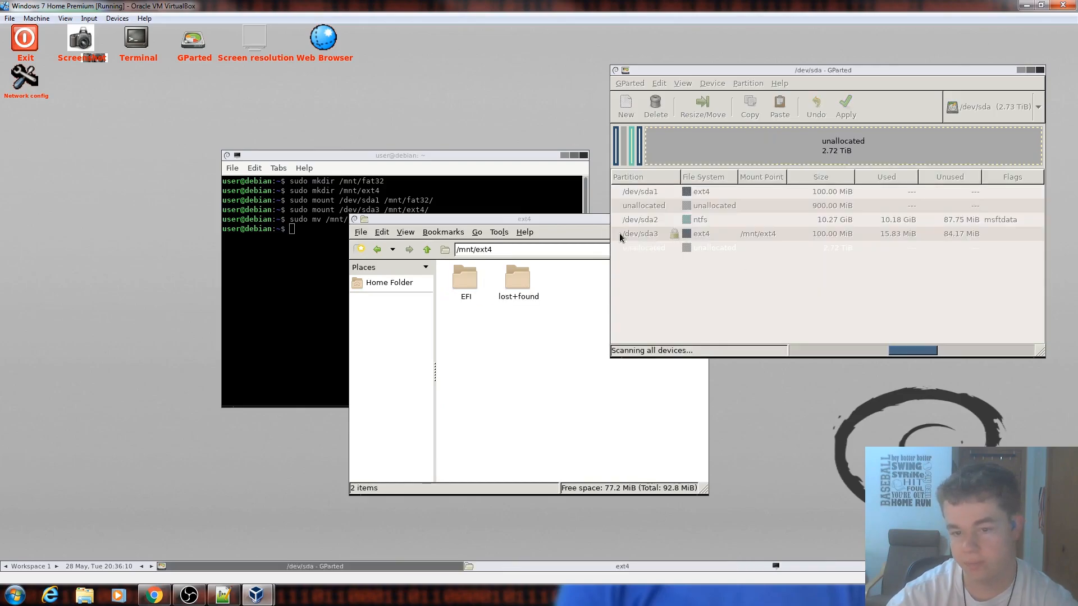
Grow the /dev/sda1 partition to 1000 MiB over the adjacent unallocated space and apply the operation.
right_click(618, 153)
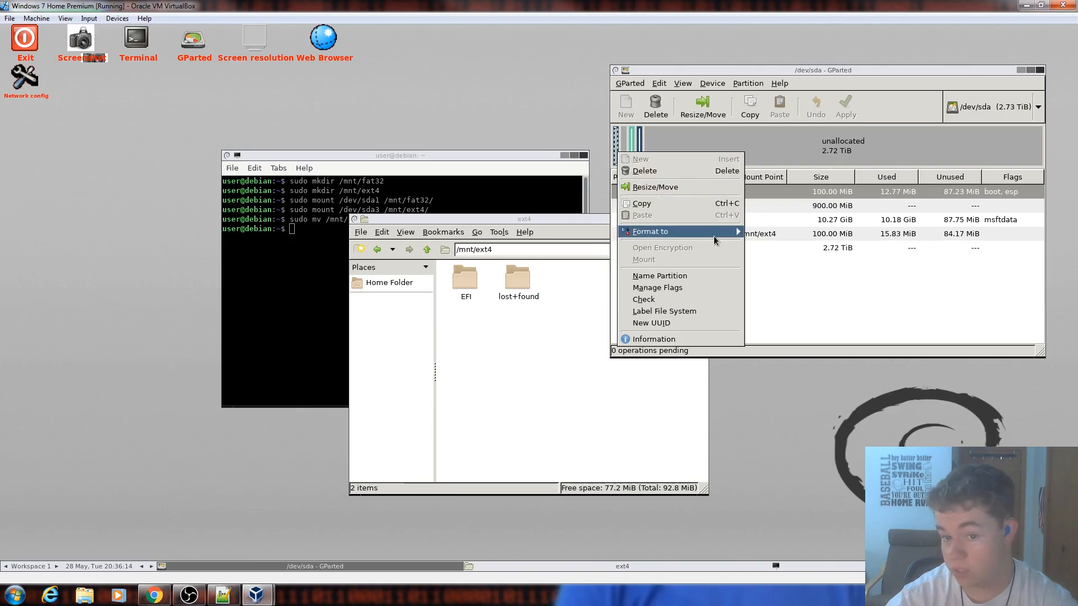
left_click(708, 193)
left_click_drag(729, 166, 980, 184)
left_click(945, 278)
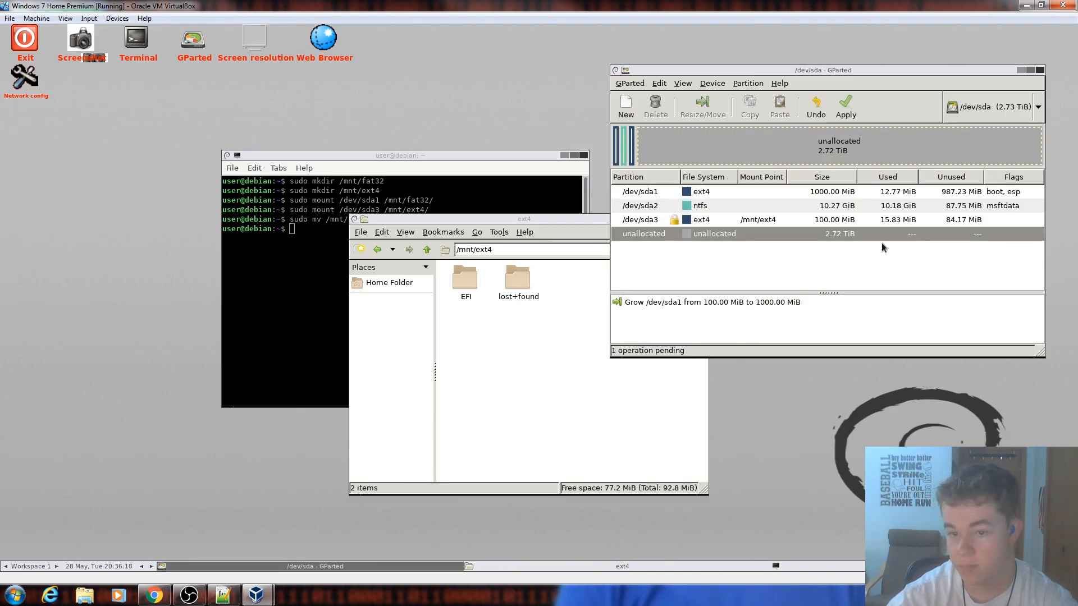
left_click(850, 114)
left_click(954, 243)
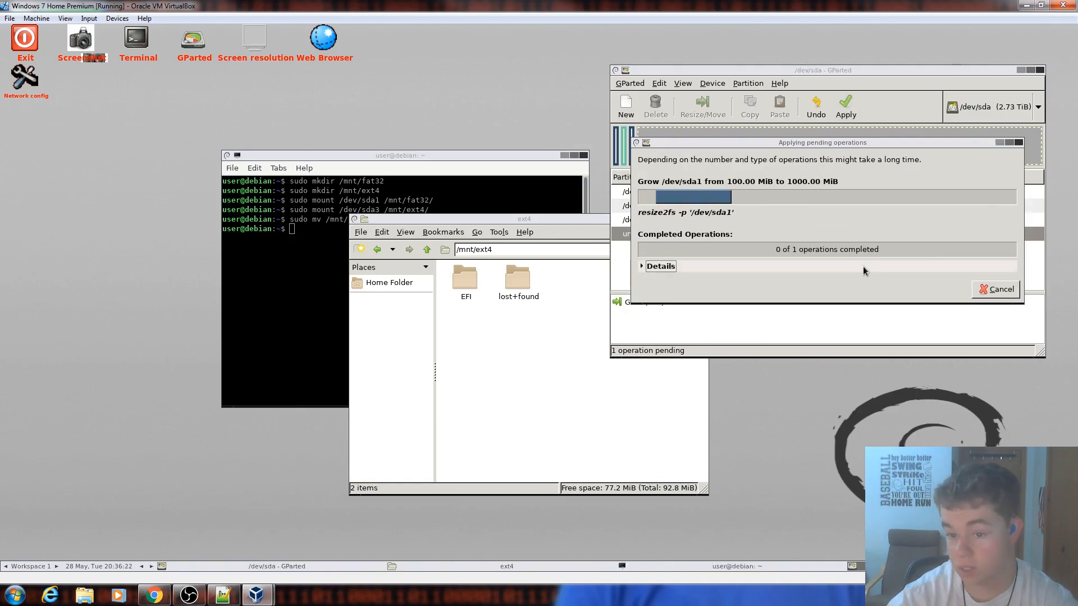
left_click(1002, 292)
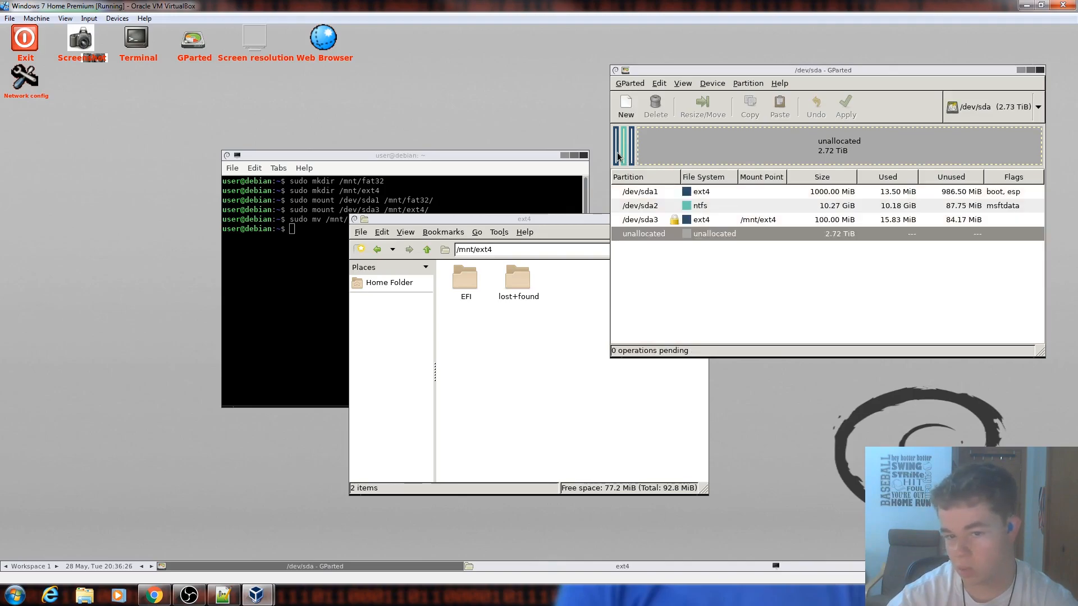
Format the enlarged /dev/sda1 partition as fat32, apply the operation and close the report.
right_click(618, 153)
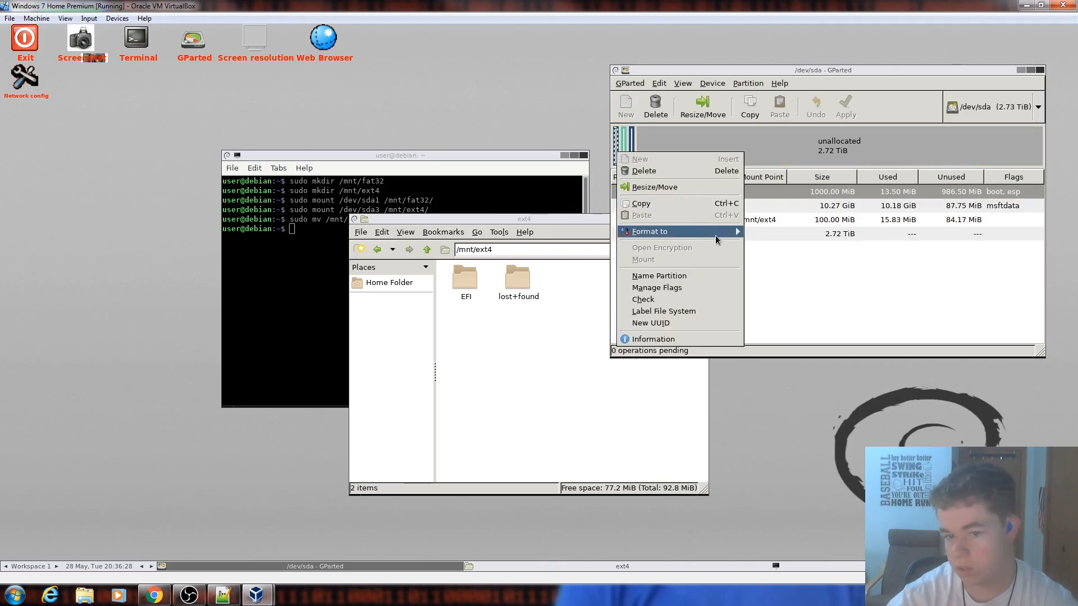
mouse_move(716, 239)
left_click(787, 313)
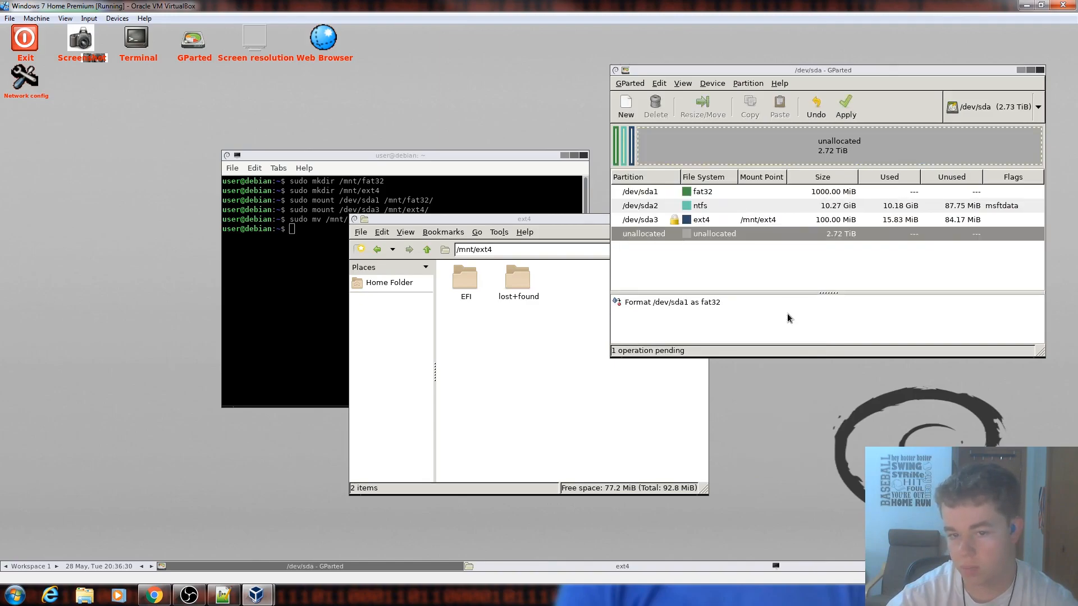
left_click(845, 107)
left_click(979, 243)
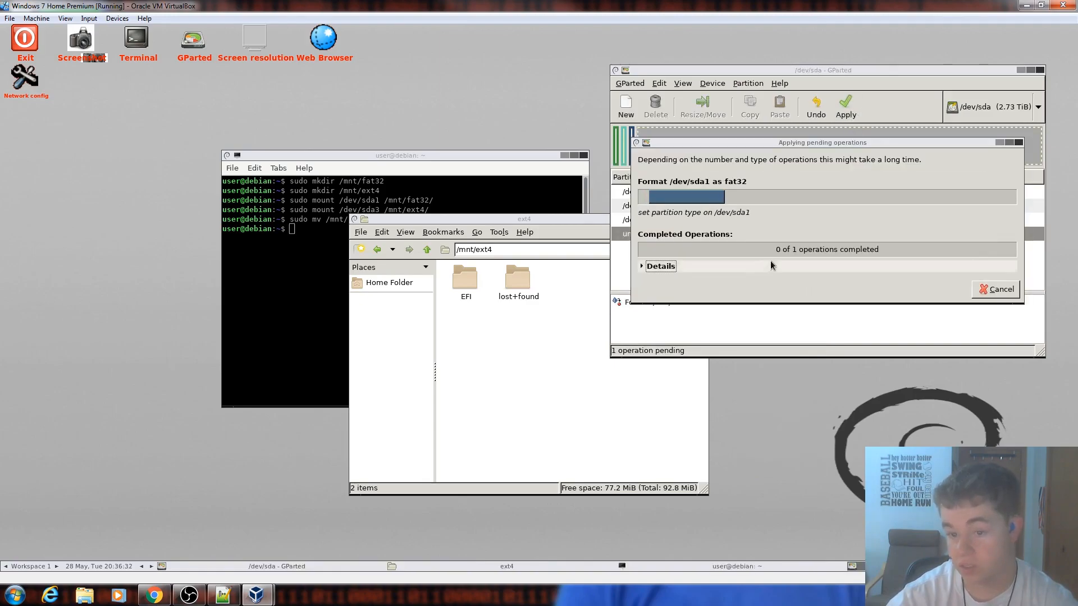
left_click(990, 289)
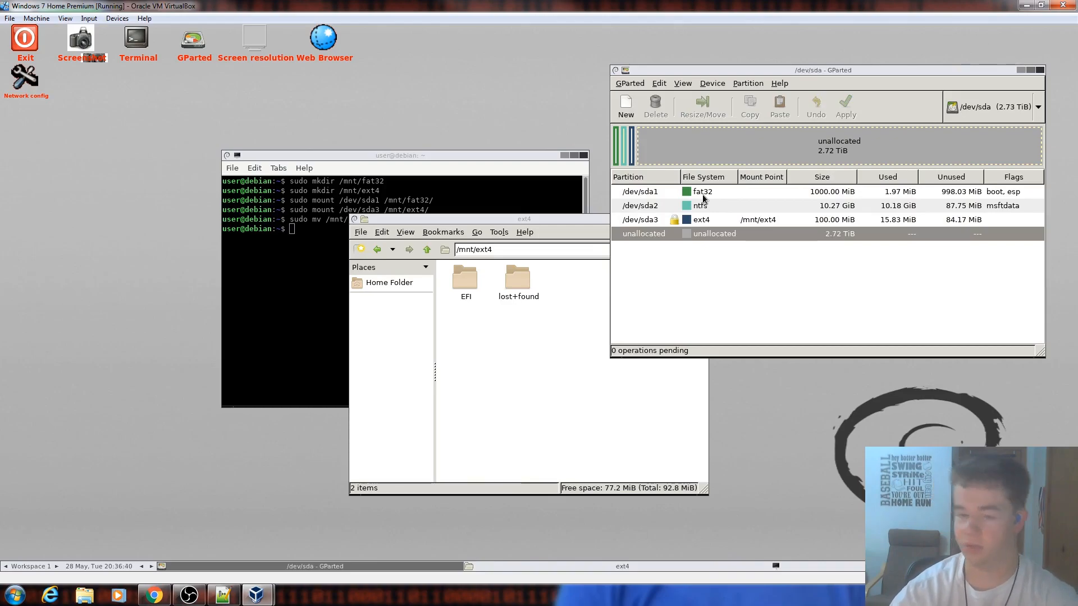
Mount the reformatted partition by running sudo mount /dev/sda1 /mnt/fat32/ in the terminal.
left_click(242, 278)
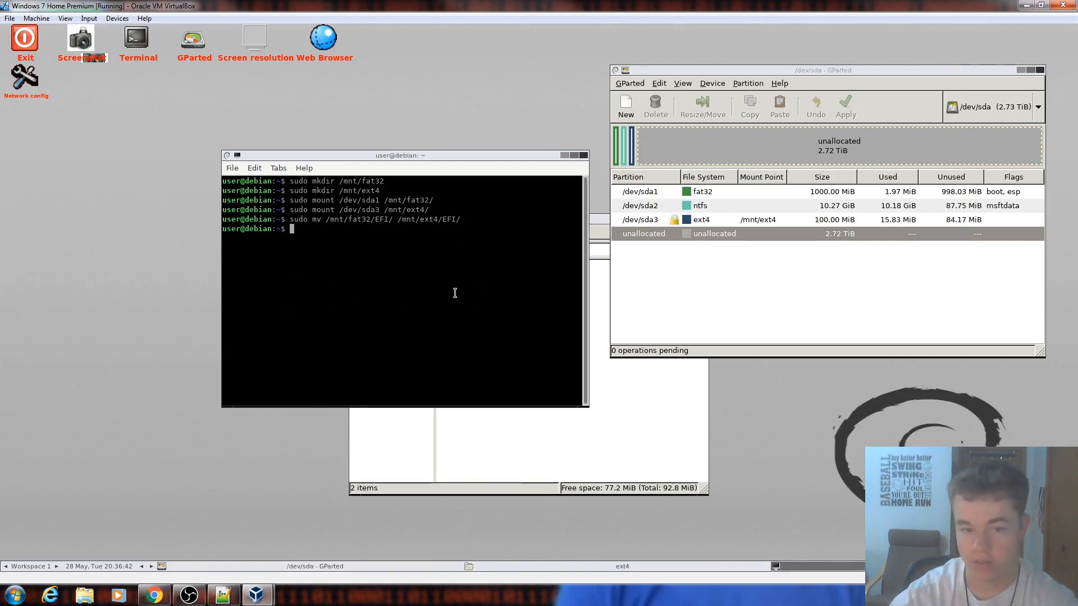
left_click_drag(469, 327, 264, 270)
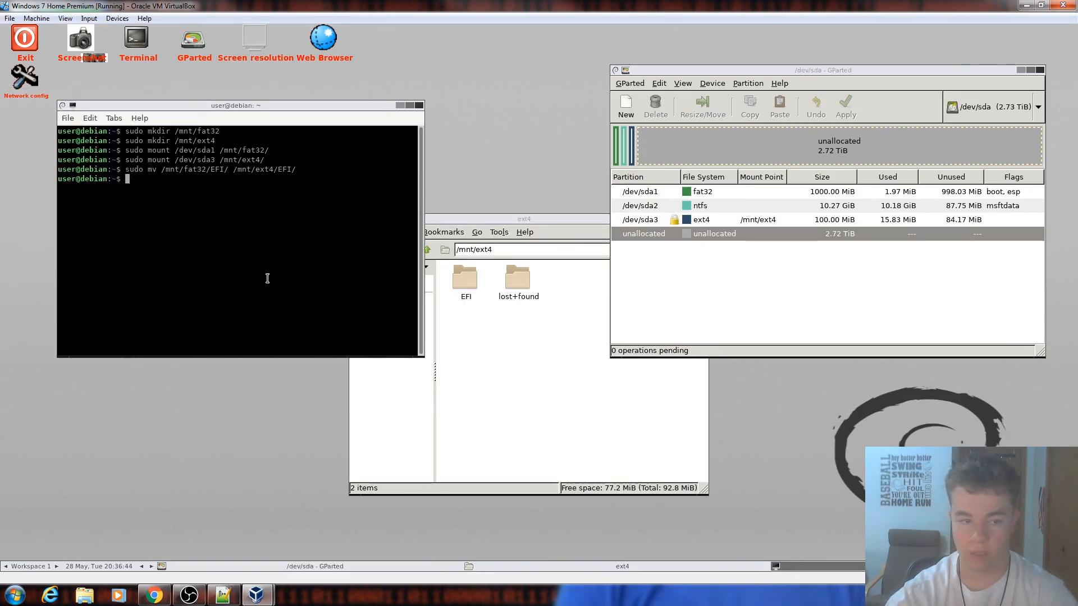
key("Up")
key("Up")
key("Up")
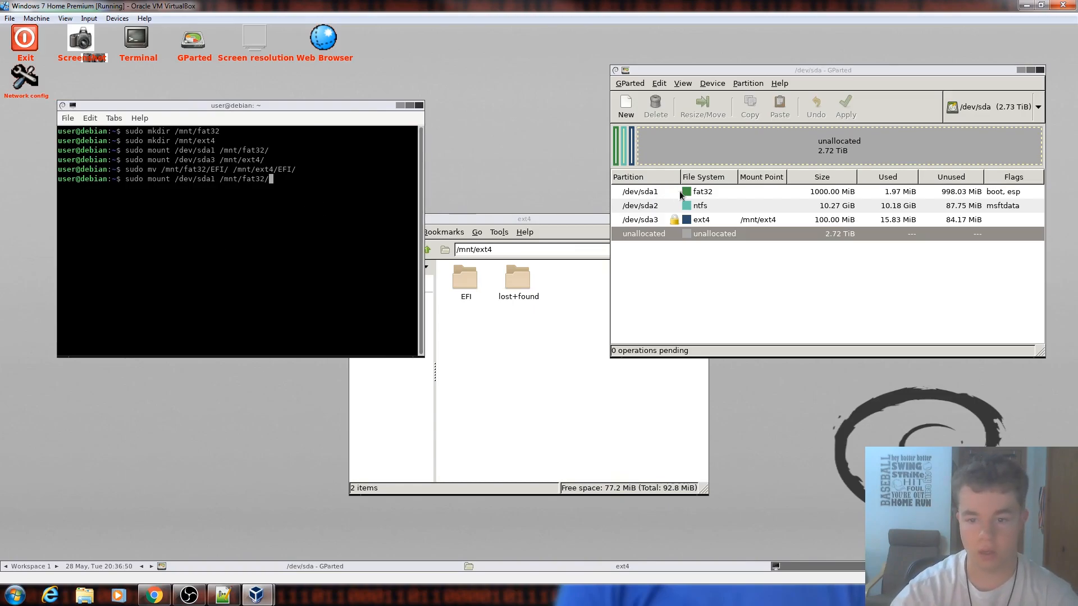
key("Return")
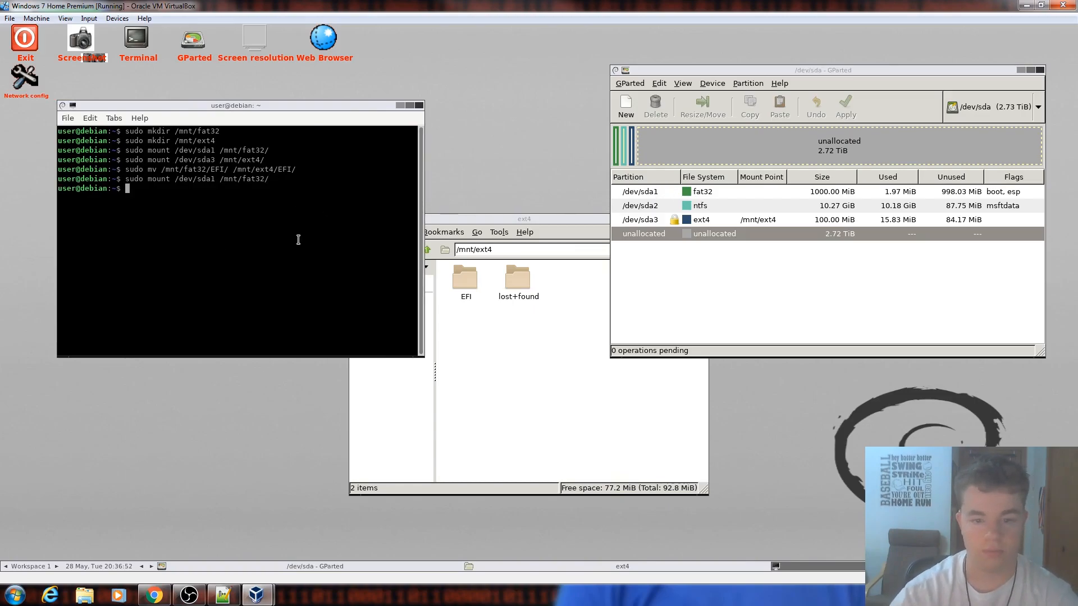
Examine the contents of the /mnt/fat32 and /mnt/ext4 folders in the file manager and return to /mnt.
left_click(507, 281)
left_click(426, 249)
left_click(509, 275)
double_click(510, 275)
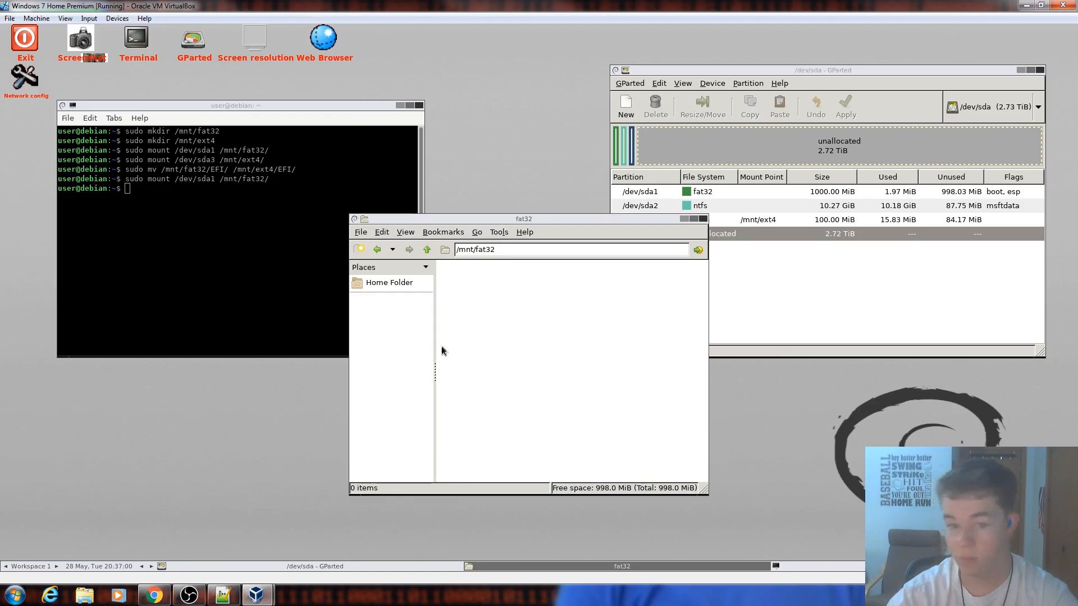
left_click(427, 250)
double_click(465, 285)
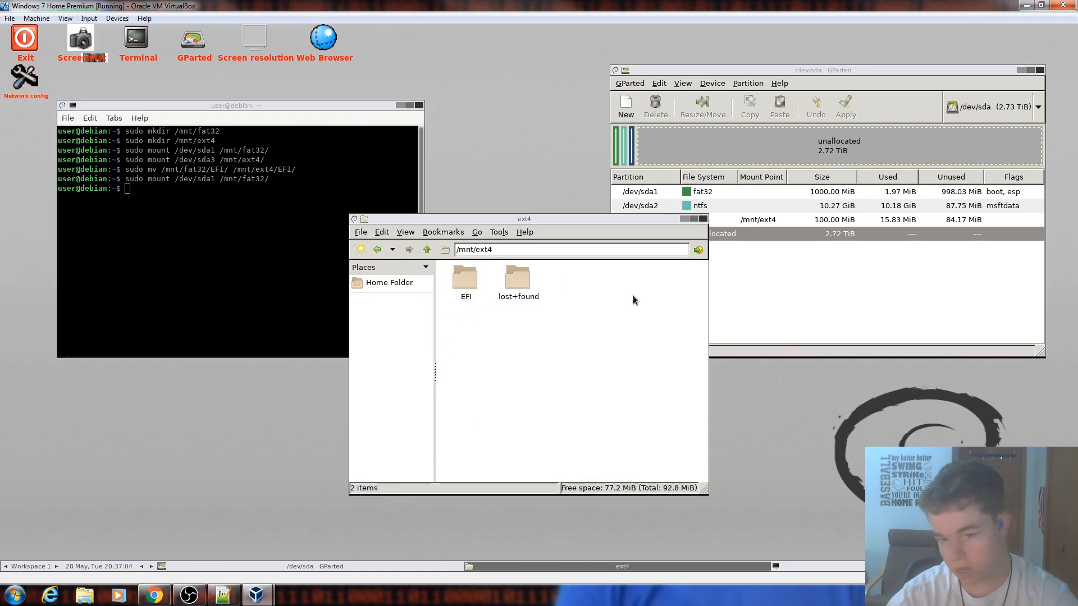
left_click(427, 249)
double_click(521, 285)
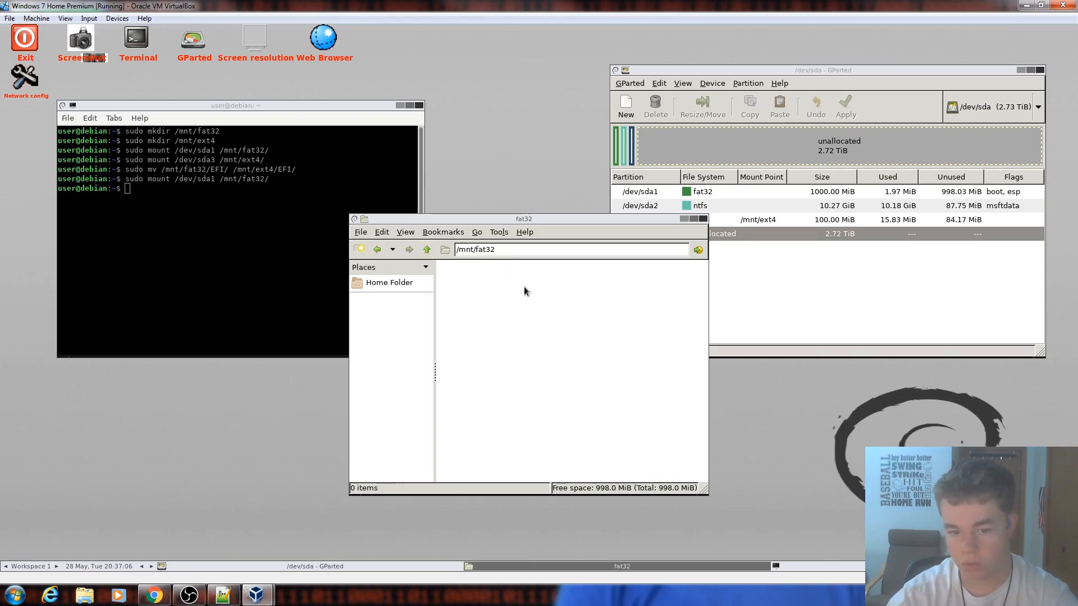
left_click(427, 249)
Move the EFI folder back to the FAT32 partition by running sudo mv /mnt/ext4/EFI/ /mnt/fat32/EFI/ in the terminal.
left_click(149, 296)
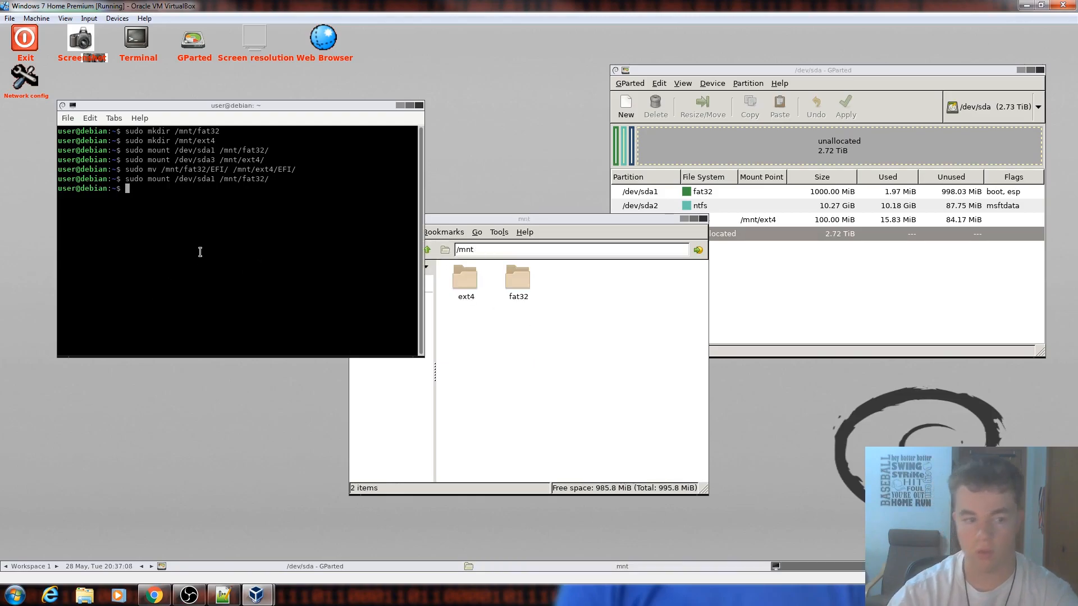
key("Up")
key("Up")
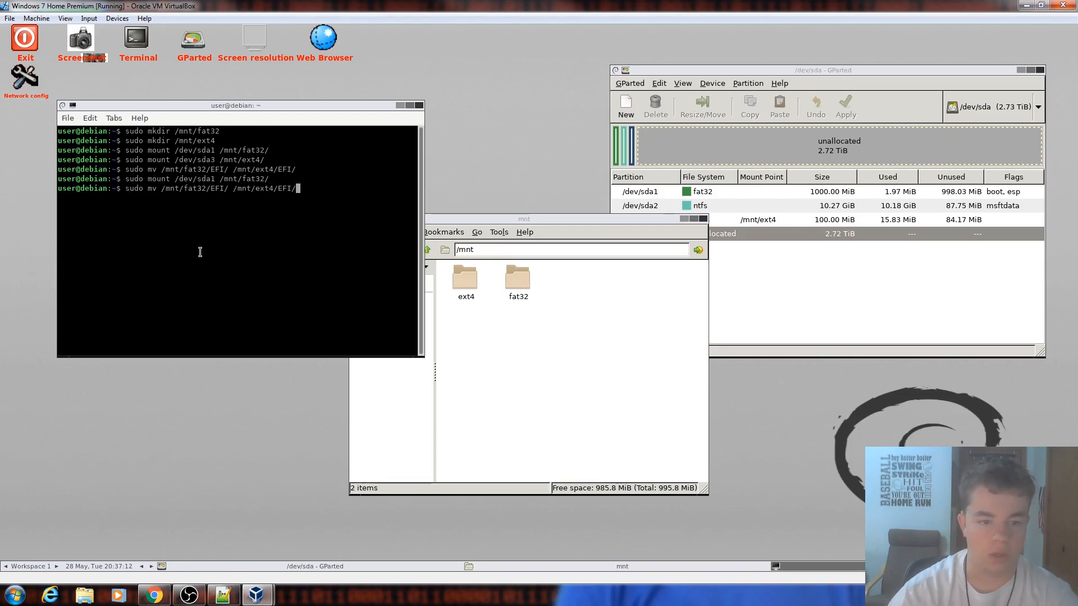
key("Left")
key("Left")
key("Left")
key("Left")
key("Left")
key("Left")
key("Left")
key("Left")
key("Left")
key("Left")
key("Left")
key("Left")
key("Left")
key("Left")
key("Left")
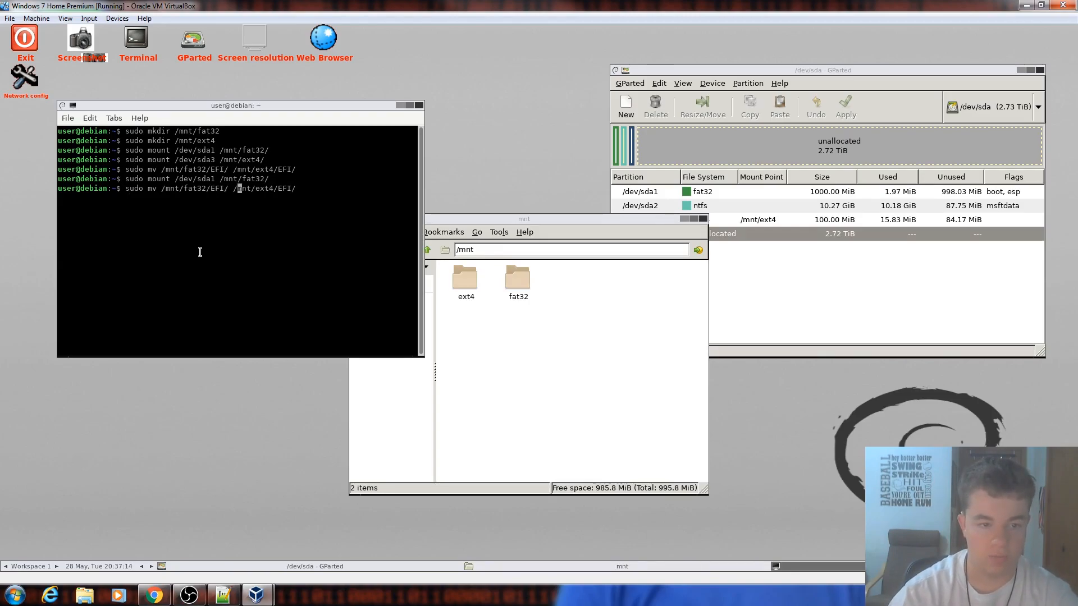
key("BackSpace")
key("BackSpace")
key("BackSpace")
key("BackSpace")
key("BackSpace")
key("BackSpace")
key("BackSpace")
key("BackSpace")
key("BackSpace")
key("BackSpace")
key("BackSpace")
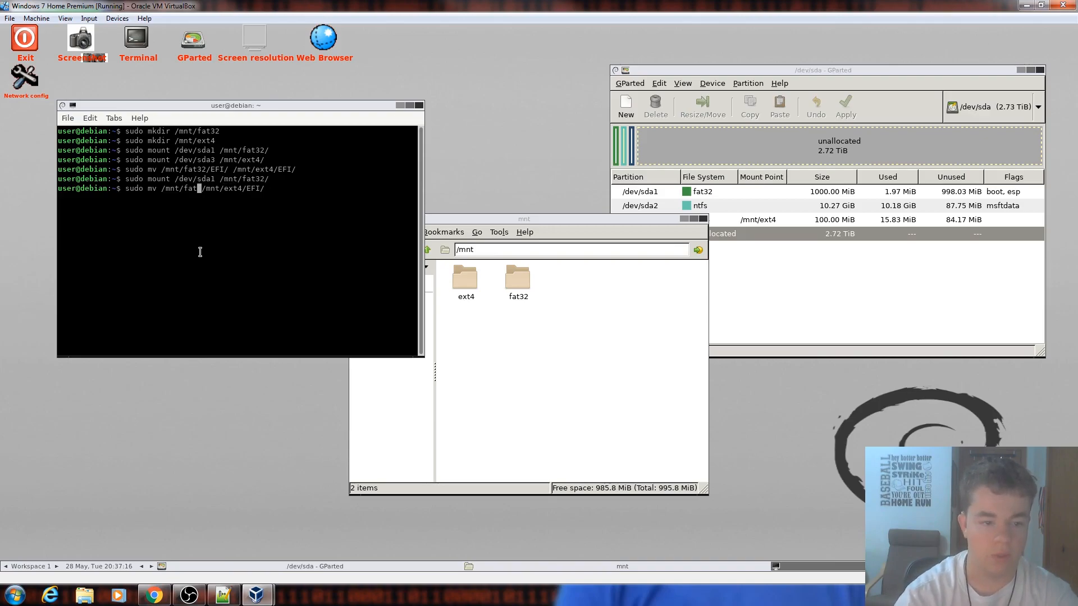
key("Delete")
key("Delete")
key("Delete")
key("Delete")
key("Delete")
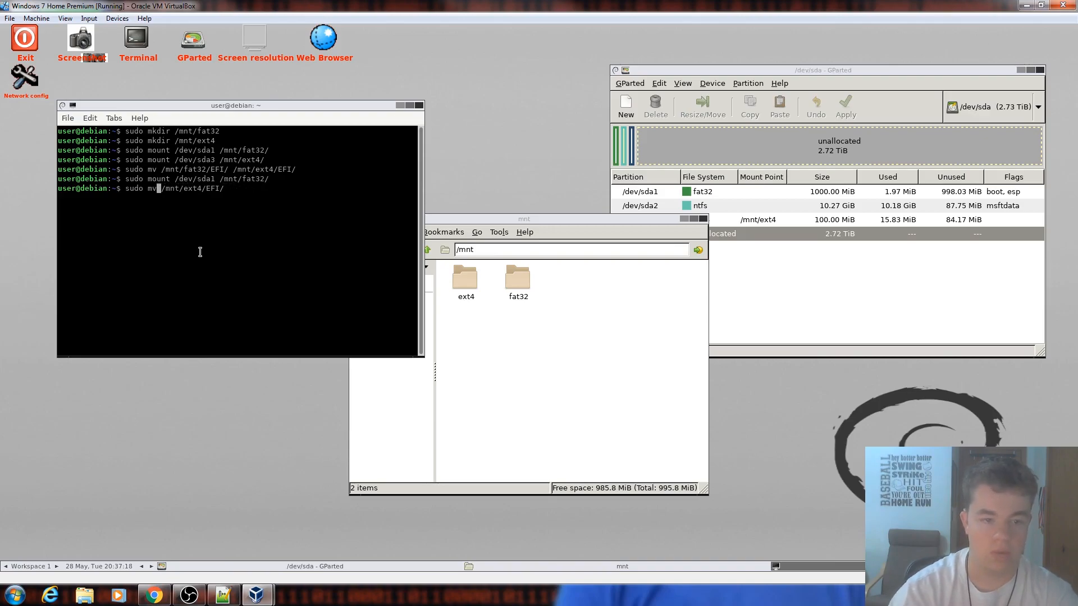
key("End")
type("/mnt/")
type("fat32/")
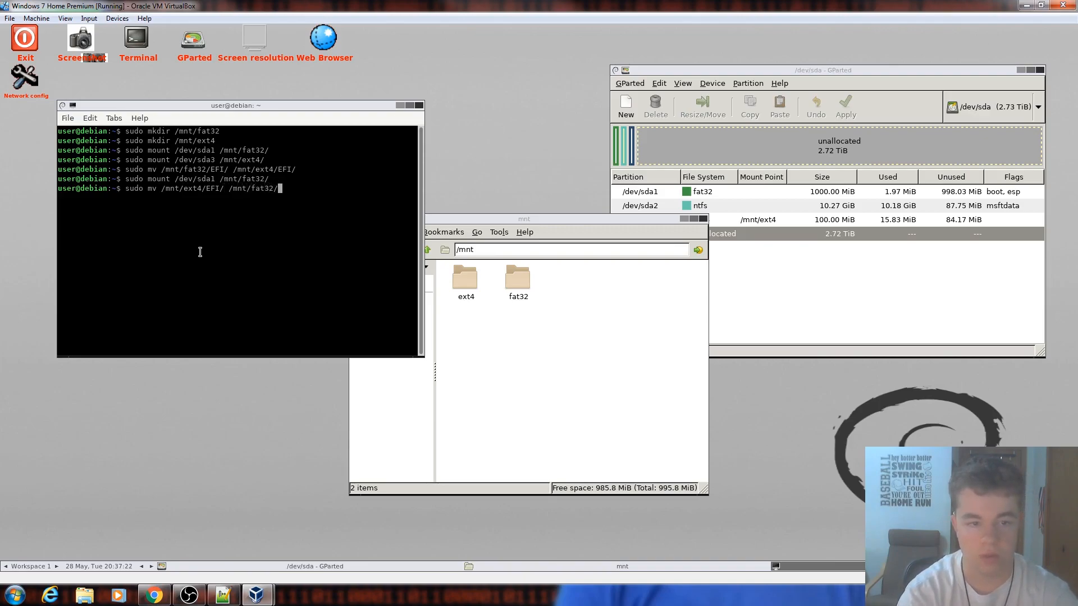
type("EFI/")
key("Return")
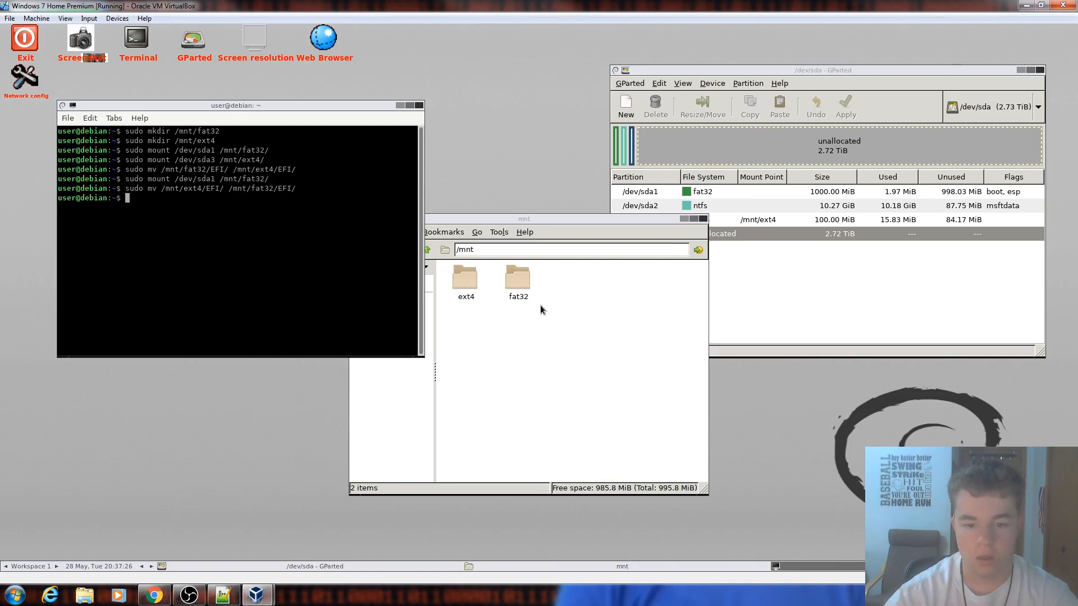
Check /mnt/ext4 and /mnt/fat32 in the file manager for the location of the moved EFI folder.
double_click(465, 278)
left_click(426, 251)
double_click(512, 280)
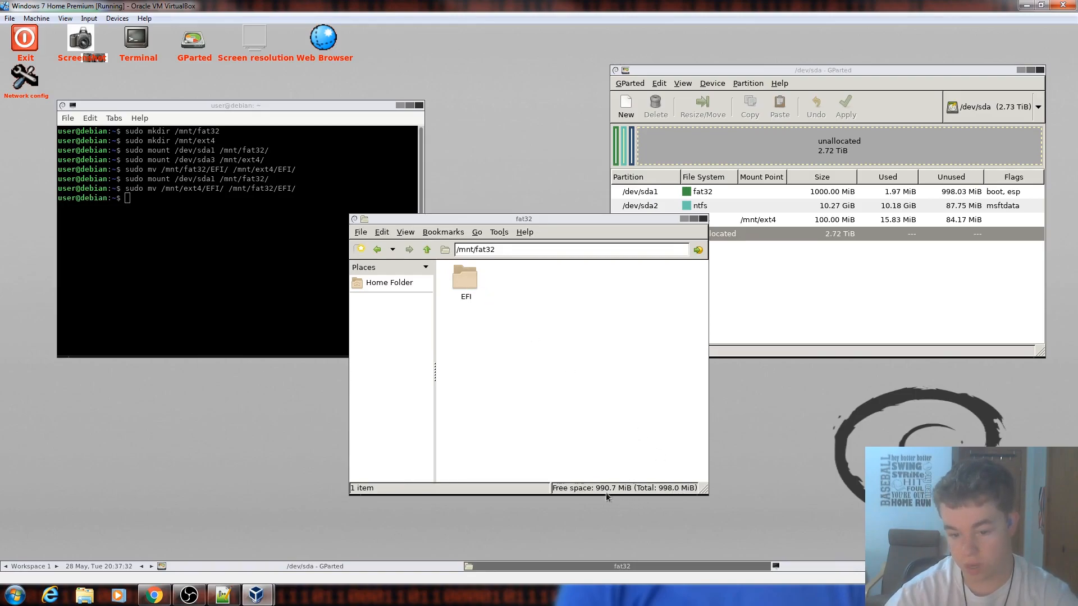
left_click(426, 250)
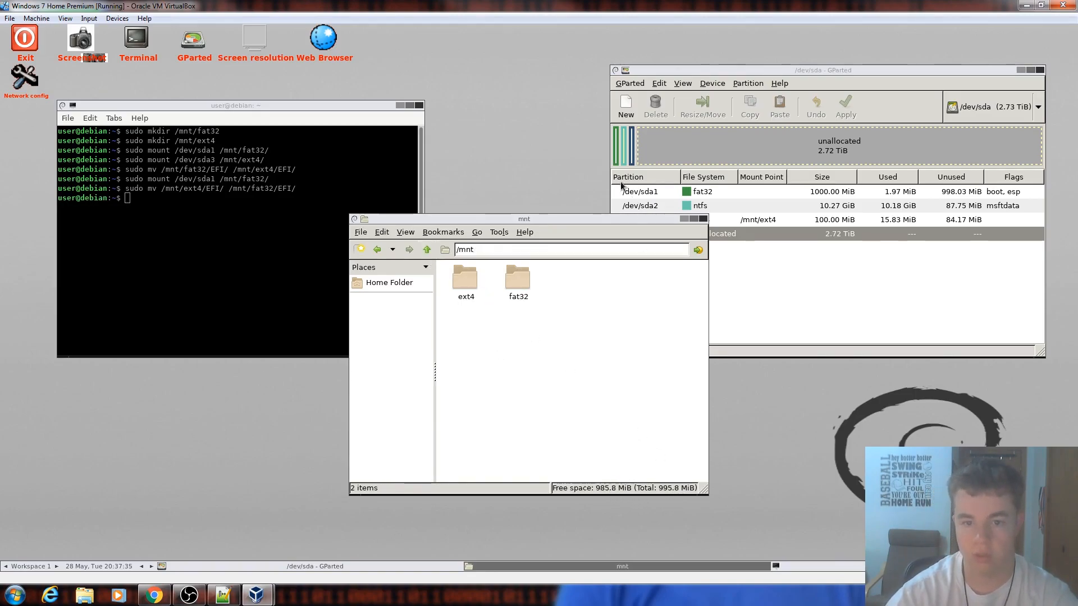
Close the file manager and terminal windows, and unmount the ext4 partition /dev/sda3 and the FAT32 partition /dev/sda1.
left_click(702, 219)
left_click(419, 105)
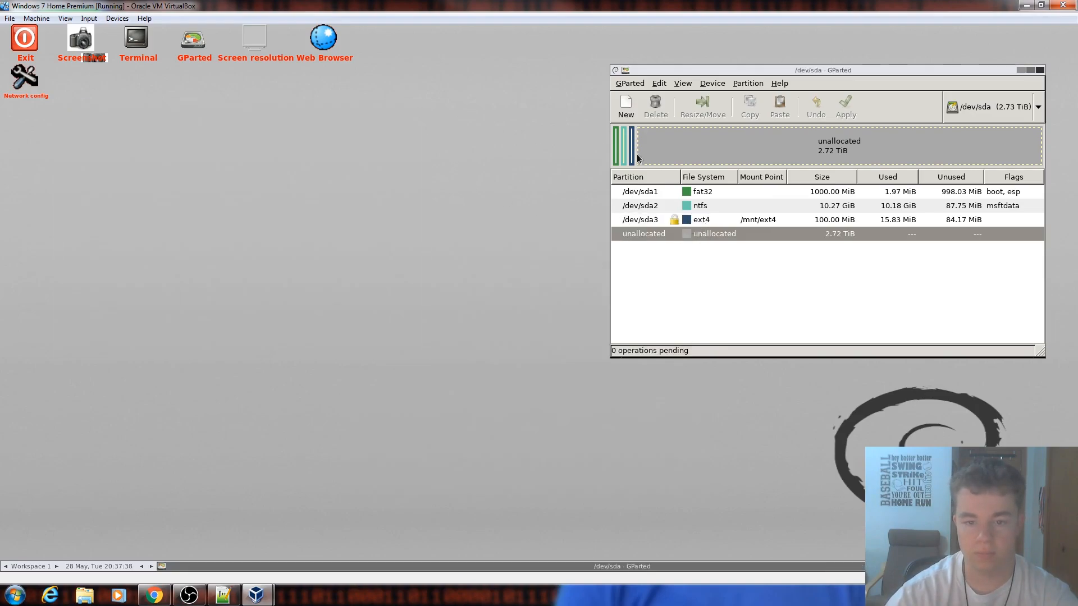
right_click(634, 157)
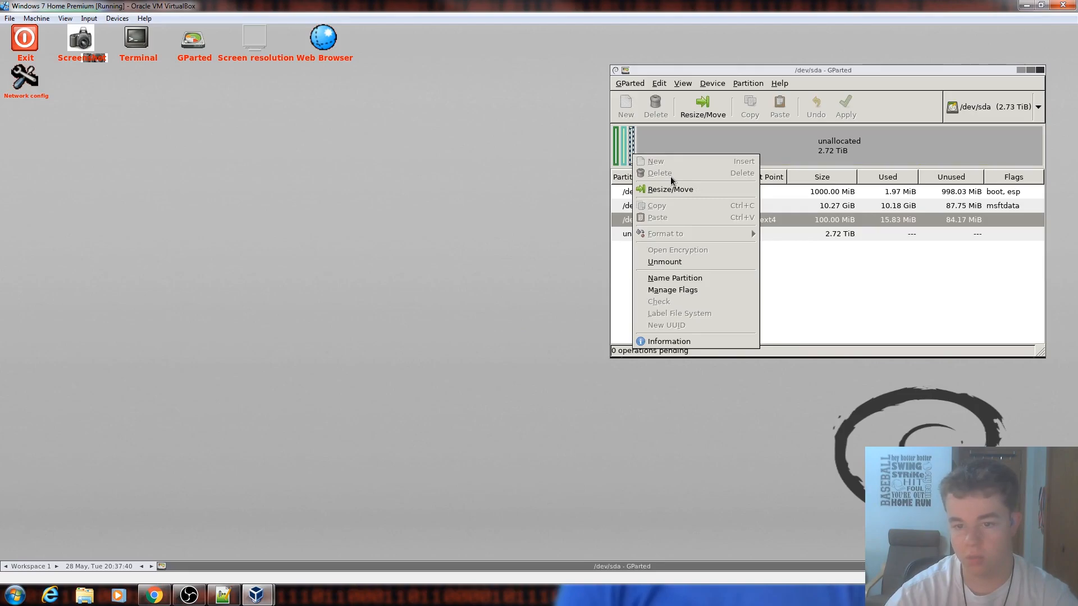
left_click(696, 144)
right_click(697, 220)
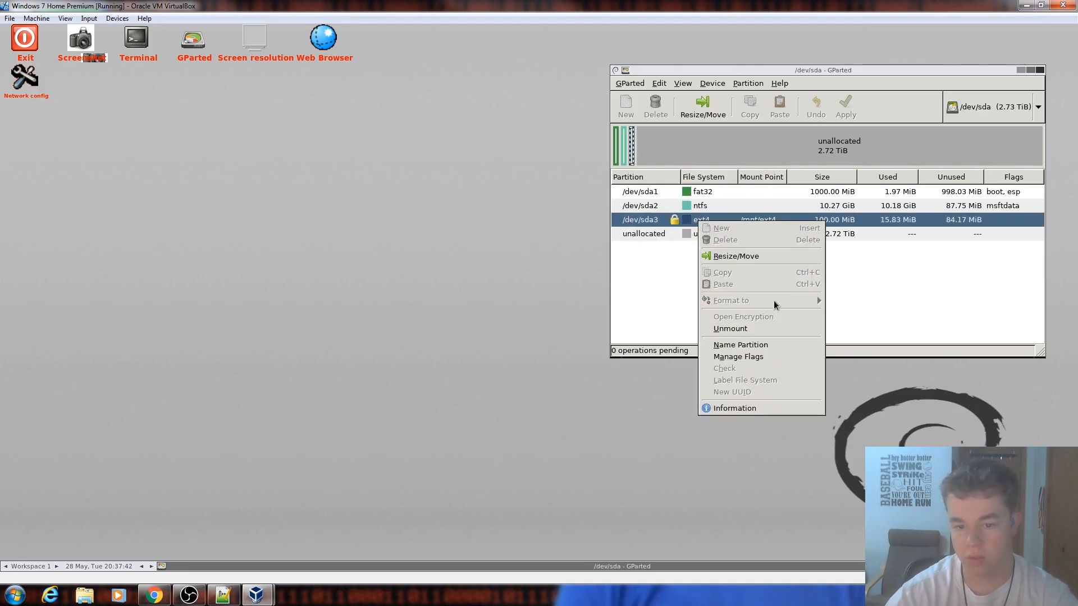
left_click(773, 331)
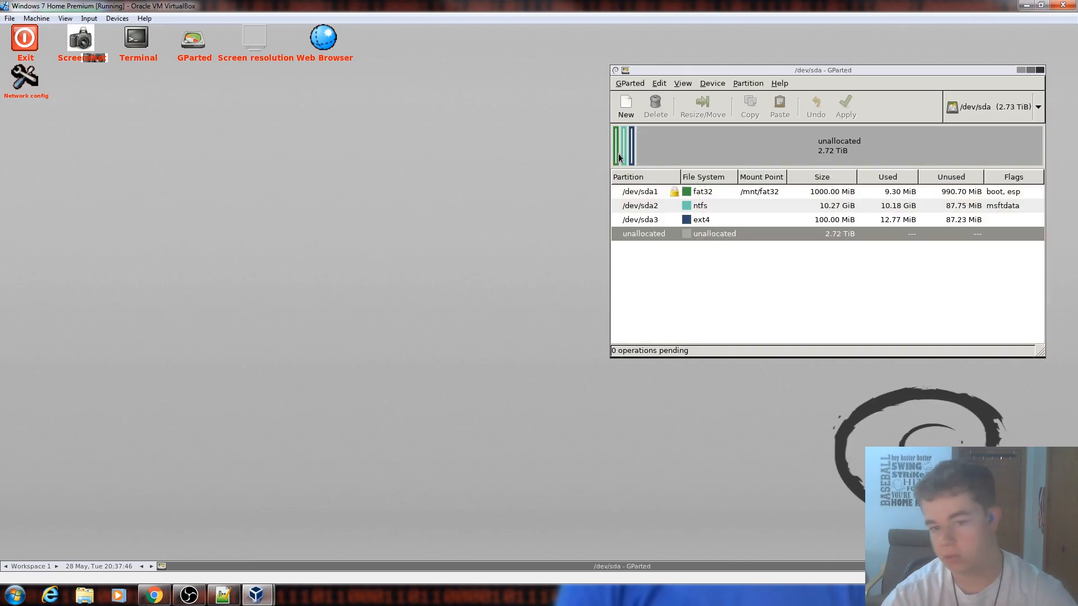
right_click(620, 157)
left_click(686, 264)
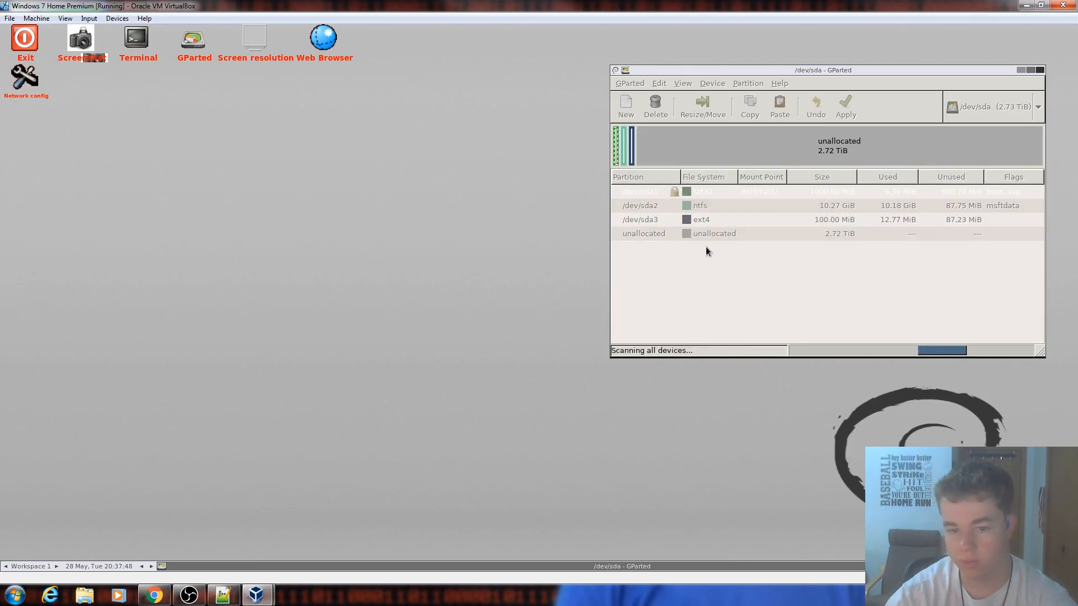
Delete the temporary ext4 partition /dev/sda3 and apply the pending operation to the disk.
right_click(632, 156)
left_click(682, 173)
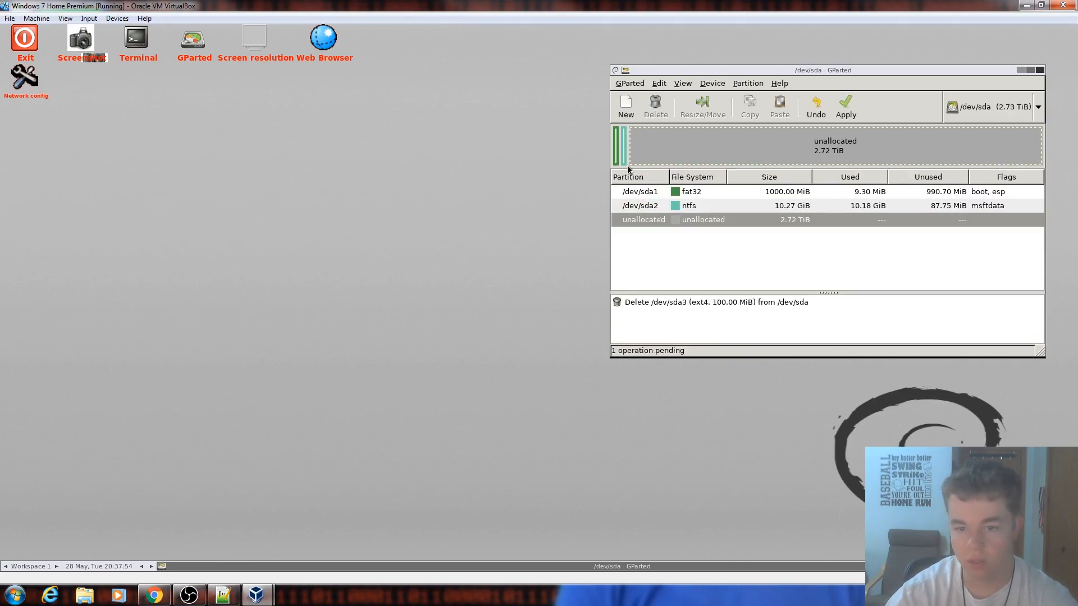
left_click(846, 106)
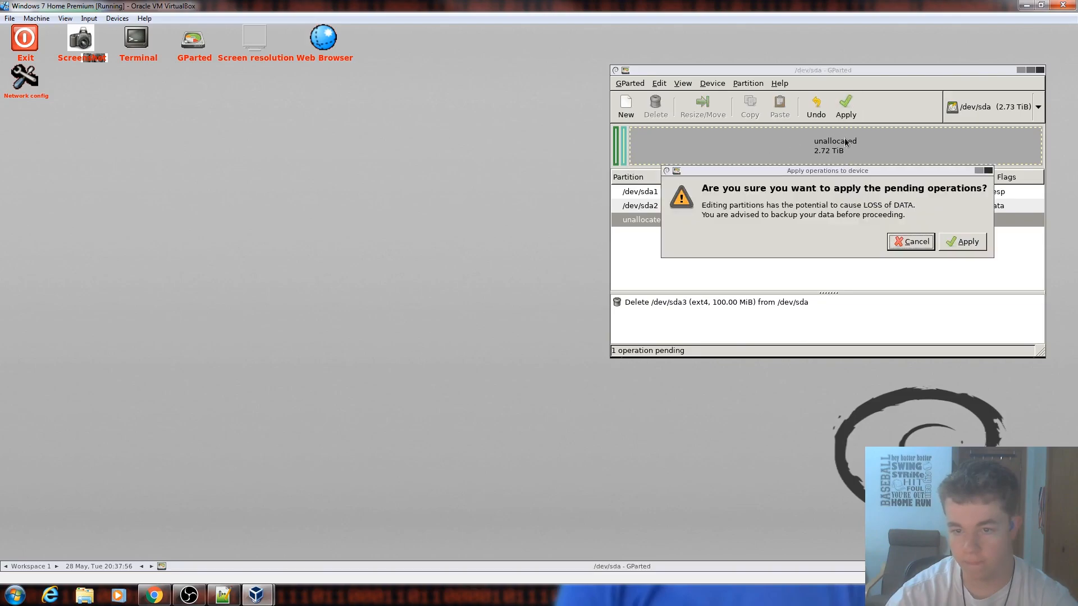
left_click(946, 239)
left_click(942, 291)
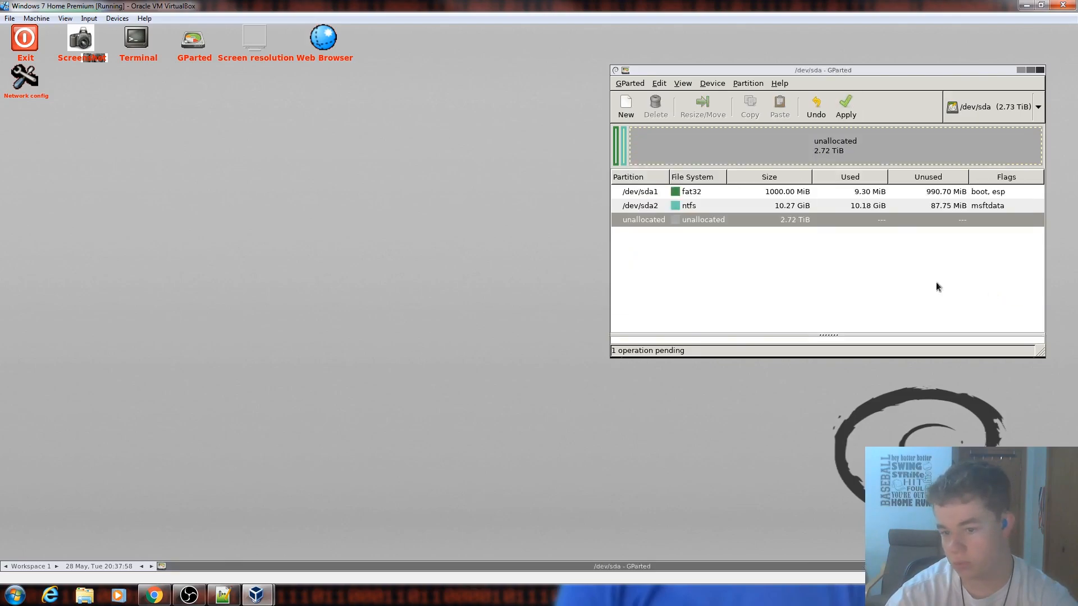
Grow the NTFS partition /dev/sda2 to 2860459 MiB with 0 MiB following it, and apply the operation.
right_click(623, 159)
left_click(682, 190)
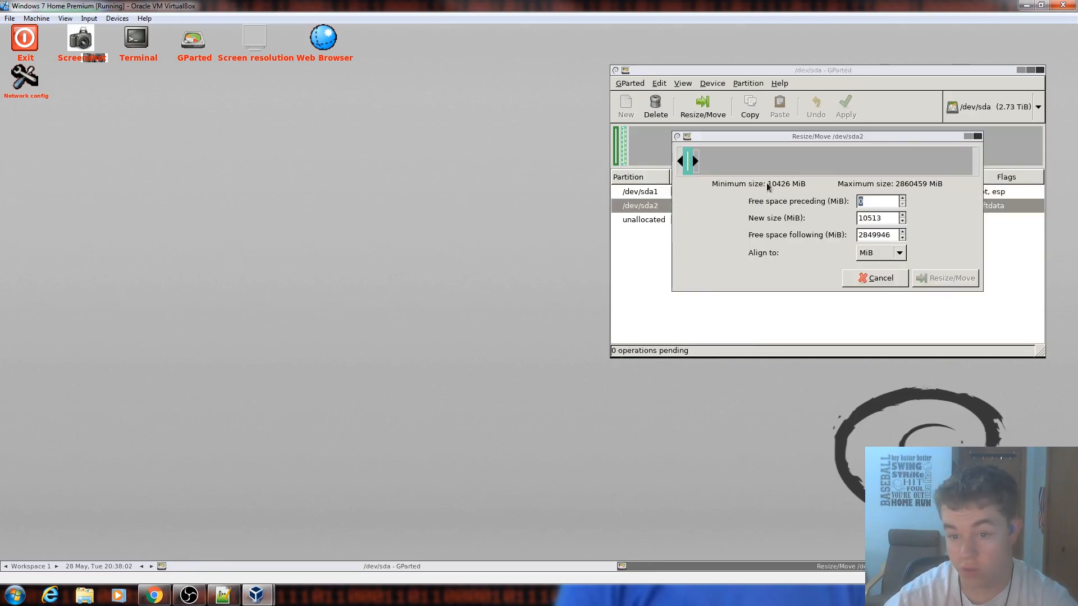
left_click_drag(695, 162, 976, 162)
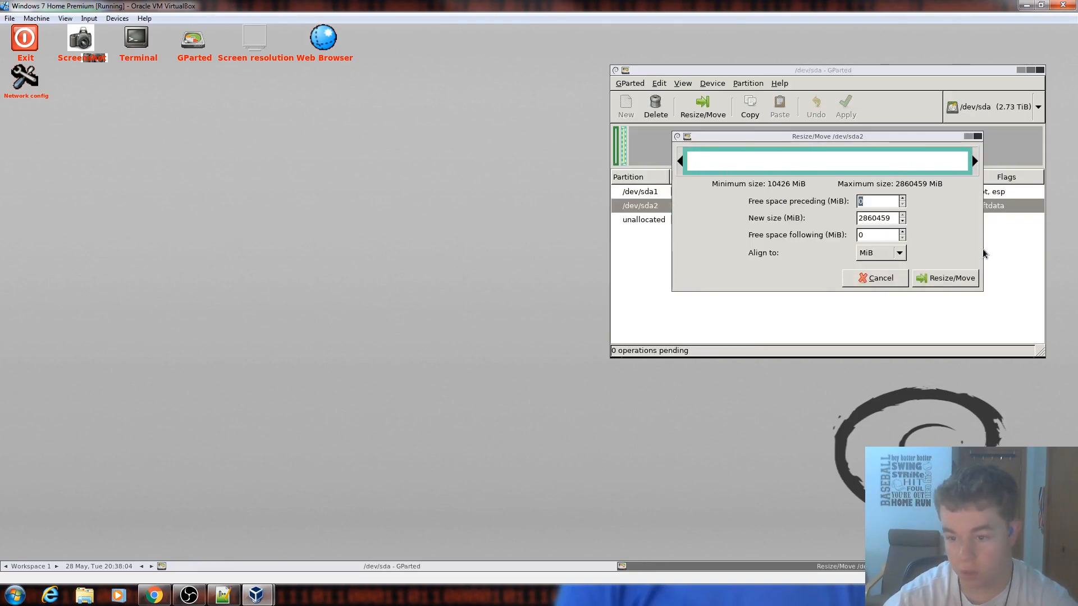
left_click(945, 278)
left_click(845, 104)
left_click(959, 242)
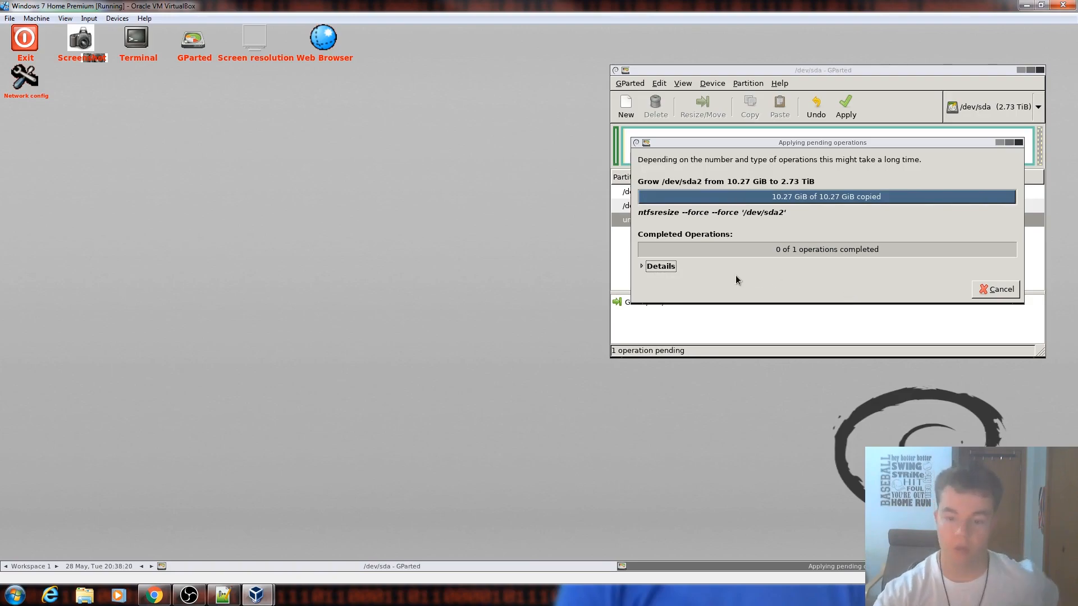
left_click(978, 292)
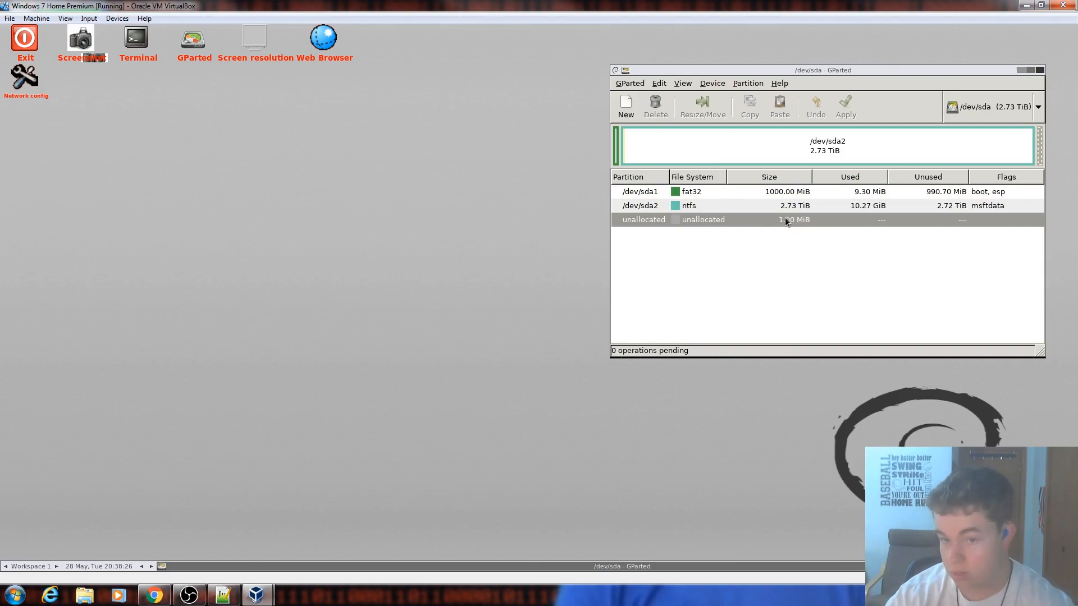
Select /dev/sda1 to check its size, close GParted, and exit the live session.
left_click(616, 151)
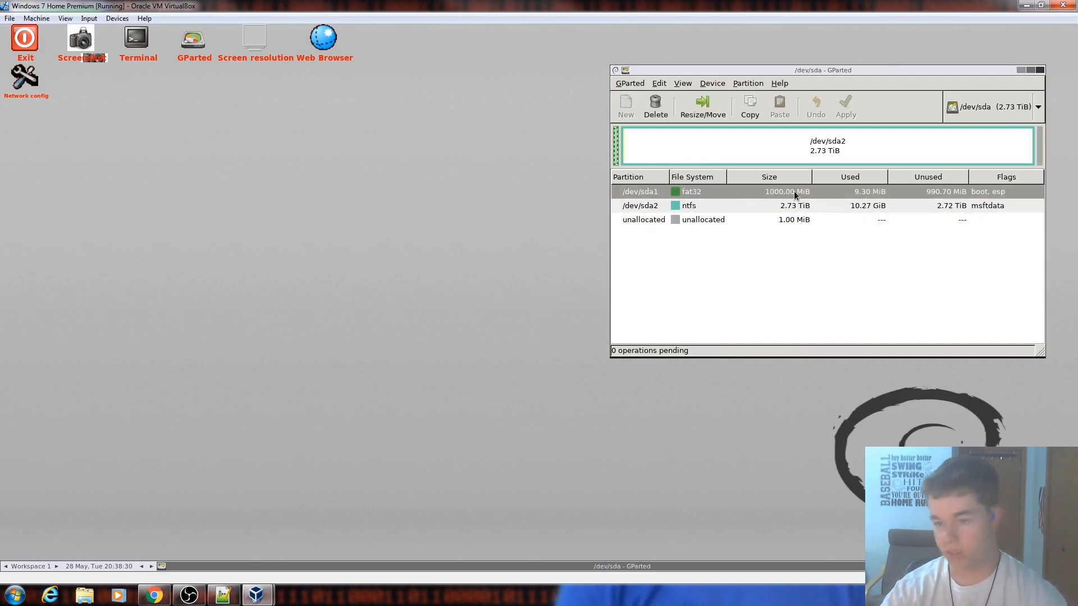
left_click(1040, 71)
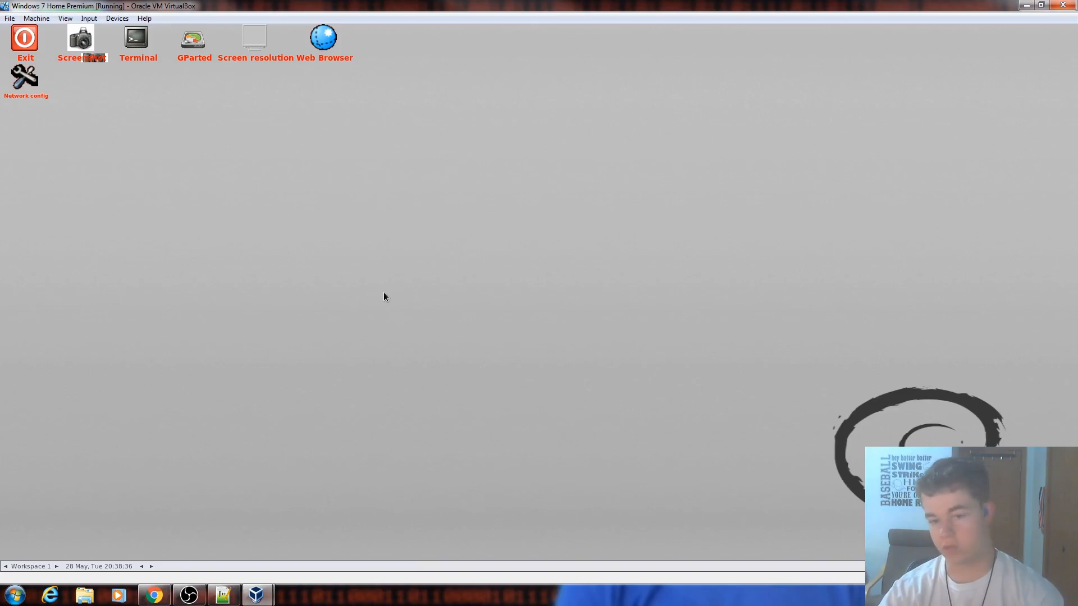
left_click(593, 343)
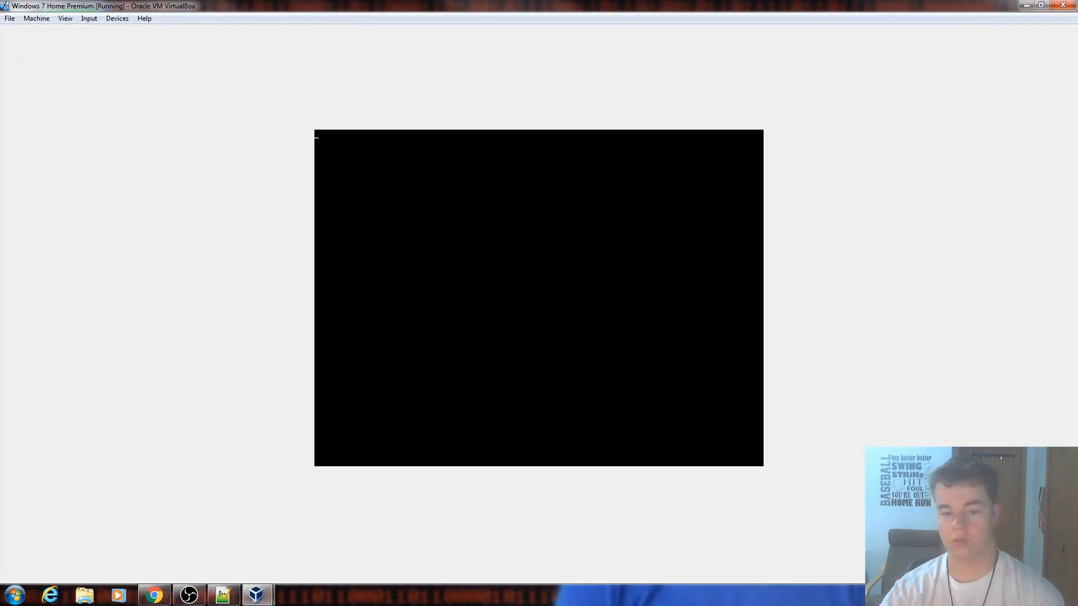
key("Return")
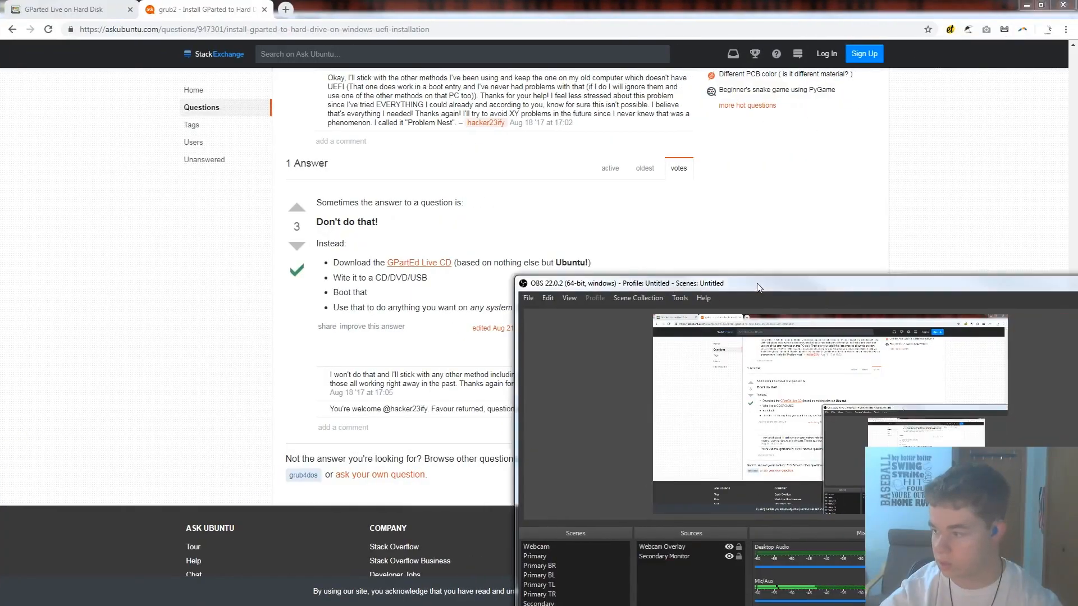
Close the running Windows 7 Home Premium virtual machine and confirm the closing dialog.
left_click_drag(757, 283, 811, 322)
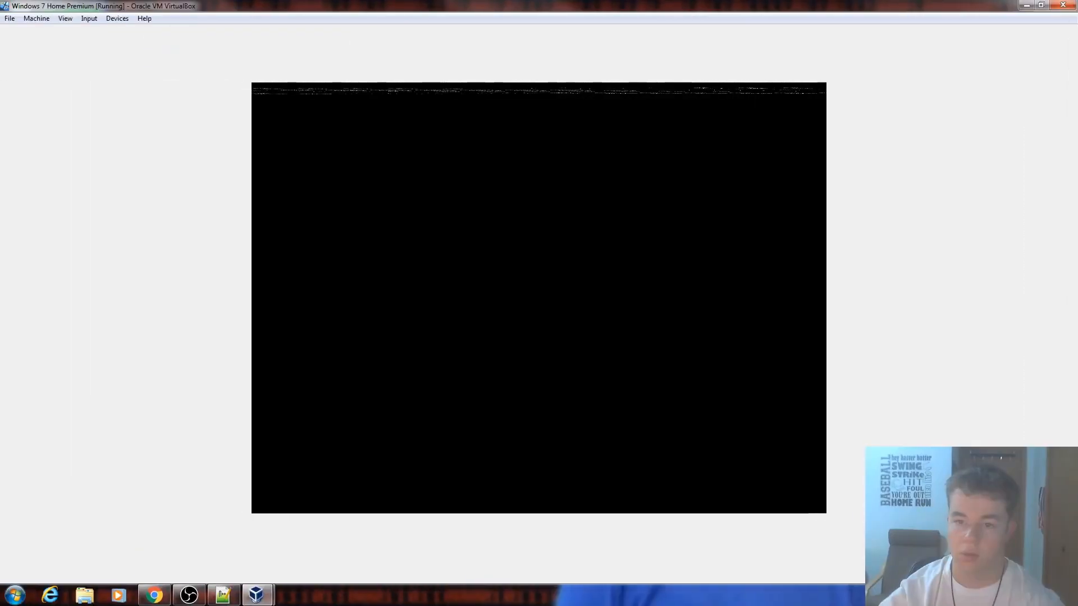
left_click(1062, 6)
left_click(493, 324)
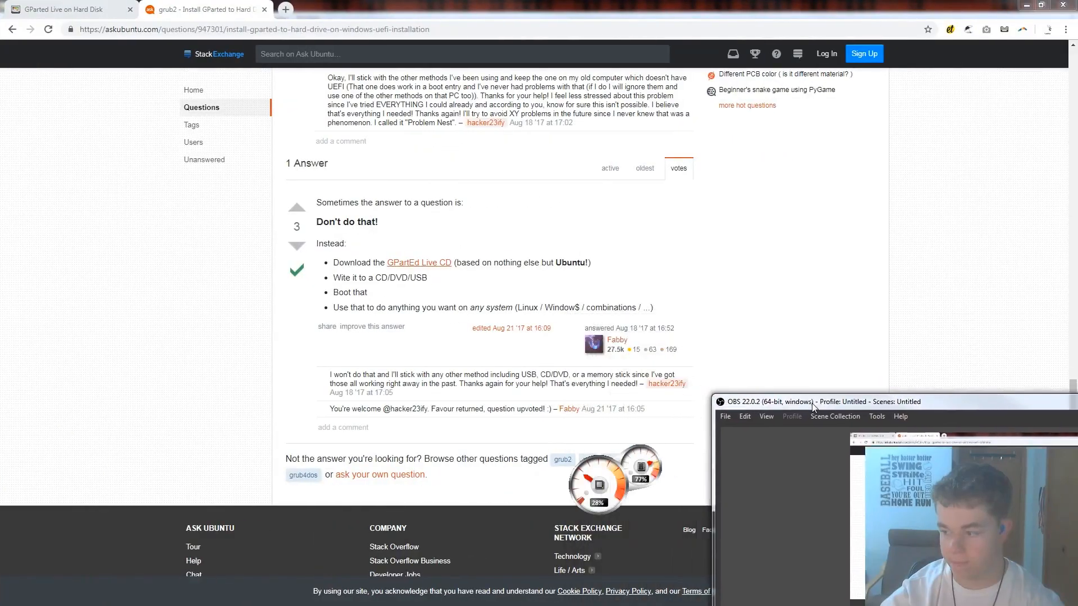
left_click_drag(811, 403, 601, 297)
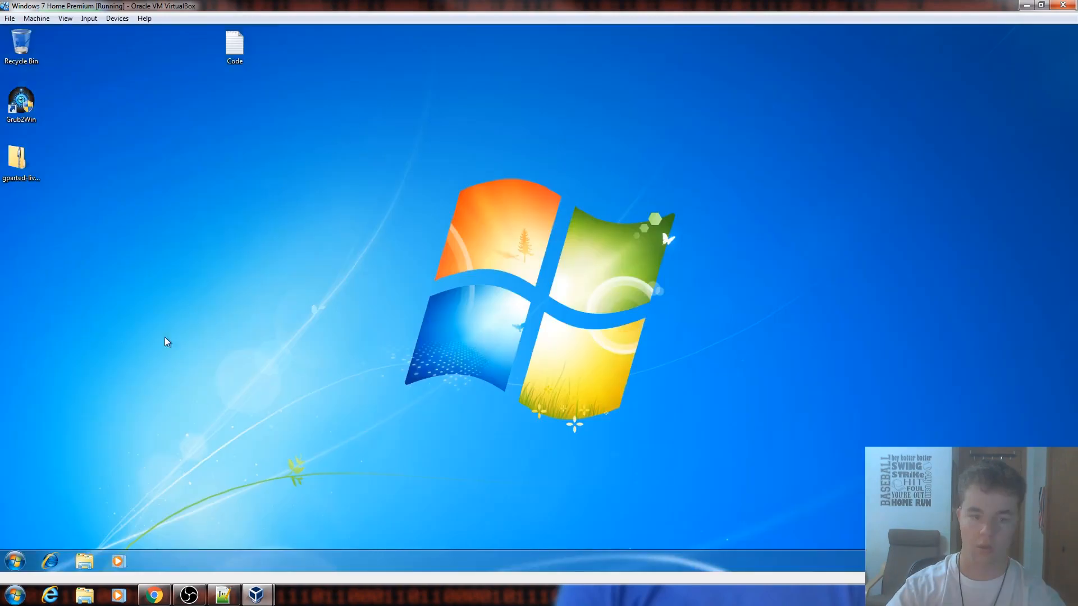
Search for disk management in the Windows 7 guest, examine the listed volumes' capacities, and close Disk Management.
key("super")
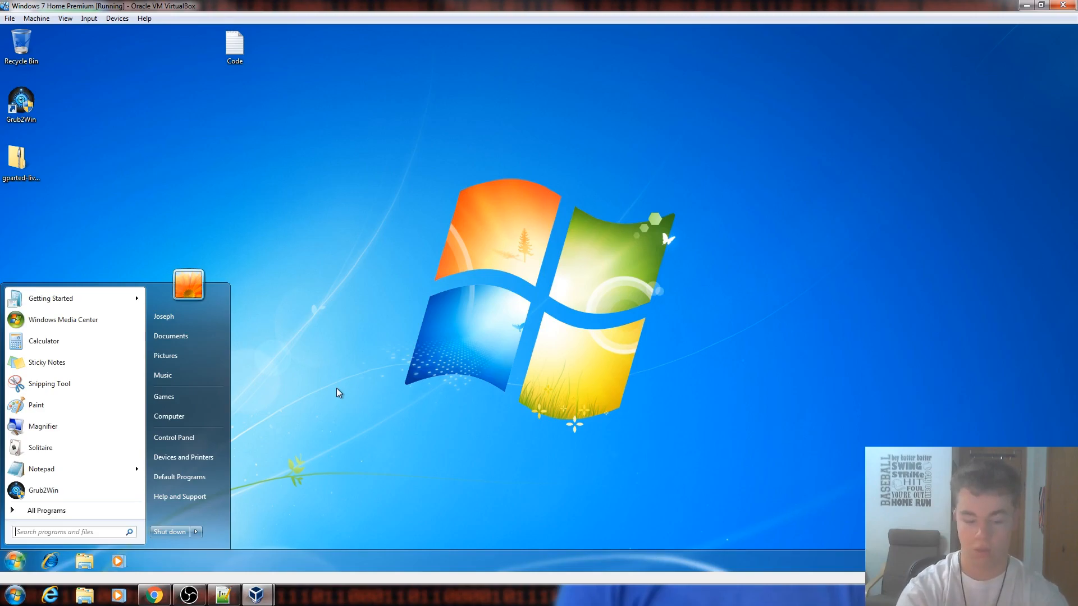
type("disk management")
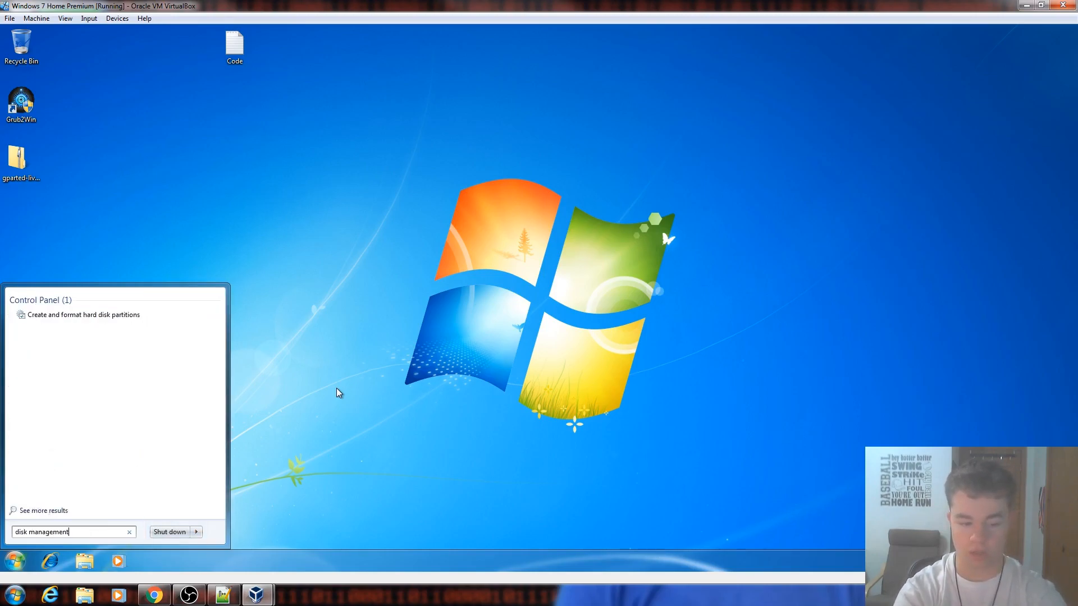
key("Return")
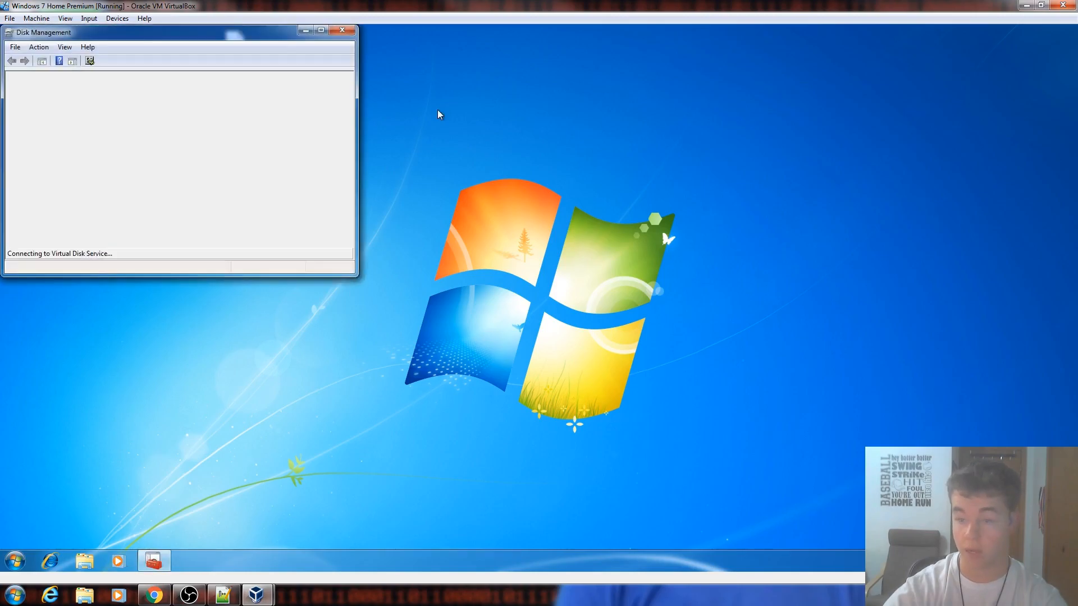
double_click(253, 34)
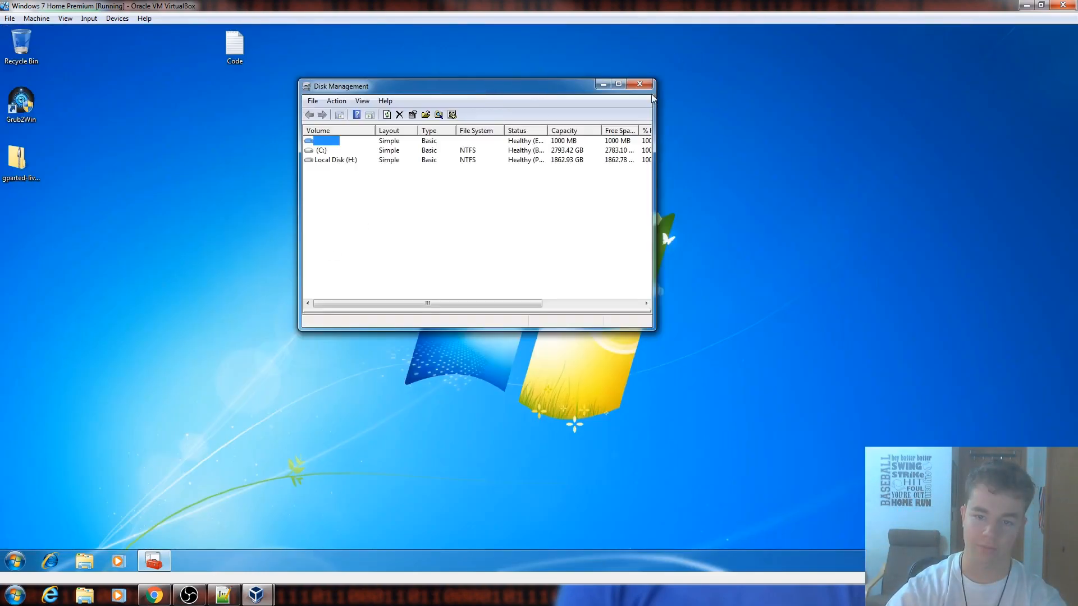
left_click(641, 84)
Open a command prompt as administrator, allow it to make changes, and start diskpart.
left_click(15, 562)
left_click(59, 452)
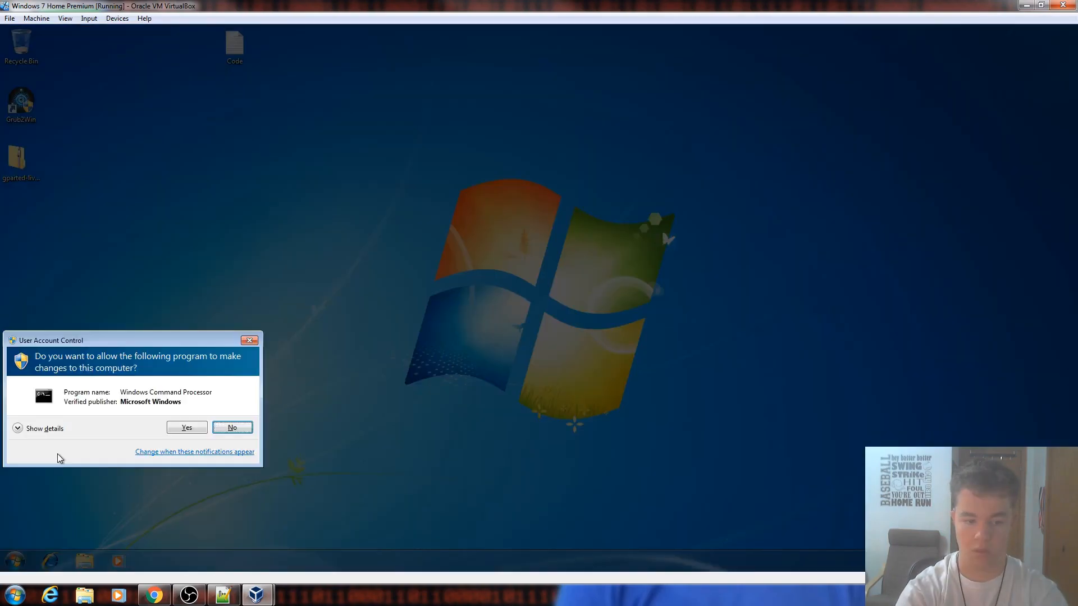
type("diskpart")
key("Return")
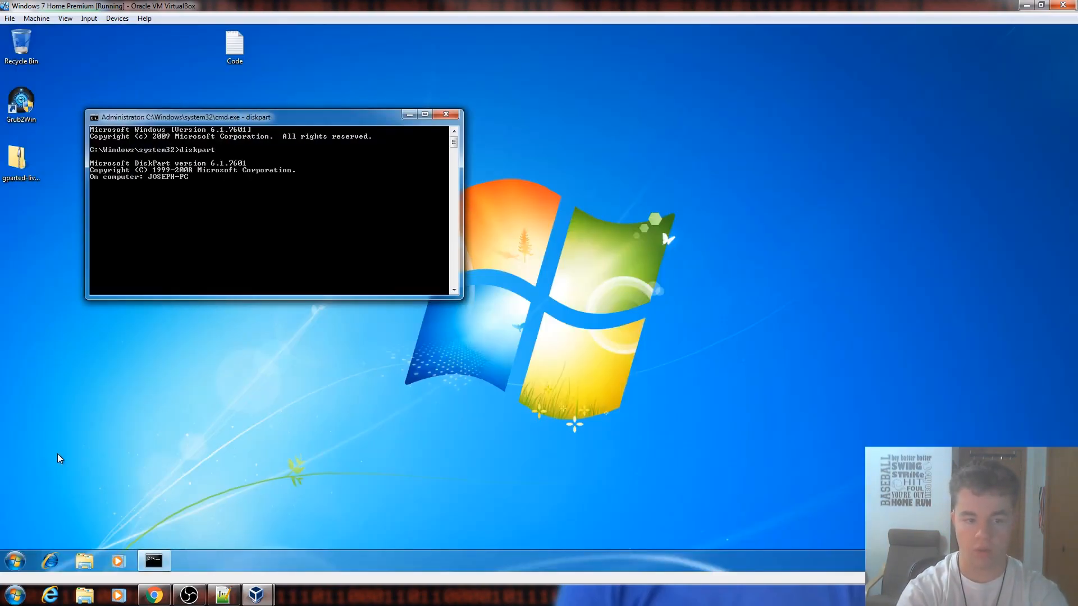
Run select disk 0 and select partition 1 in DiskPart to target the EFI partition.
type("select idsk")
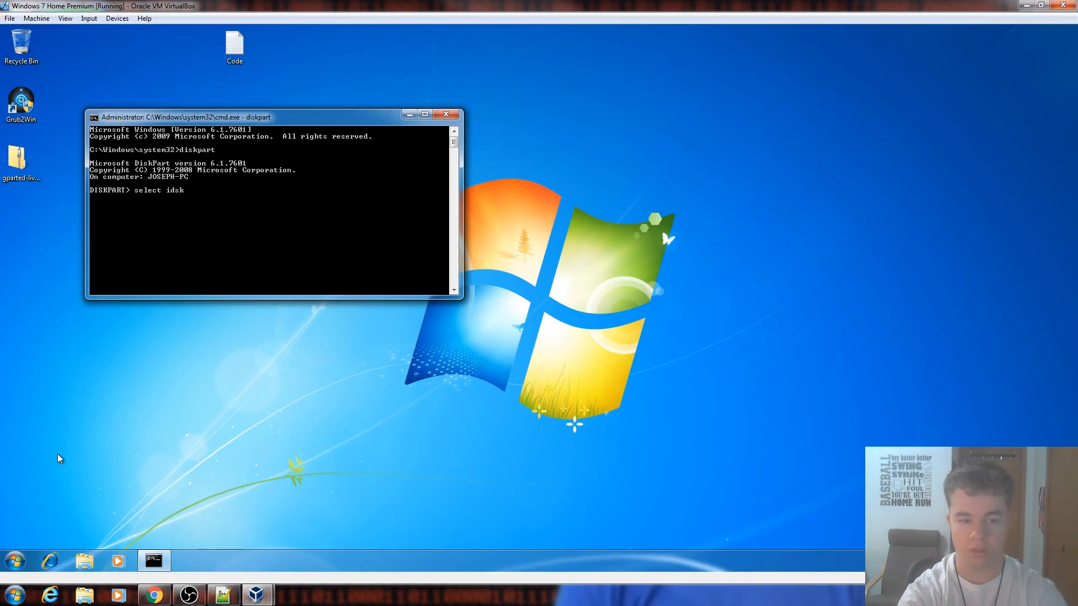
key("BackSpace")
key("BackSpace")
key("BackSpace")
key("BackSpace")
type("disk 0")
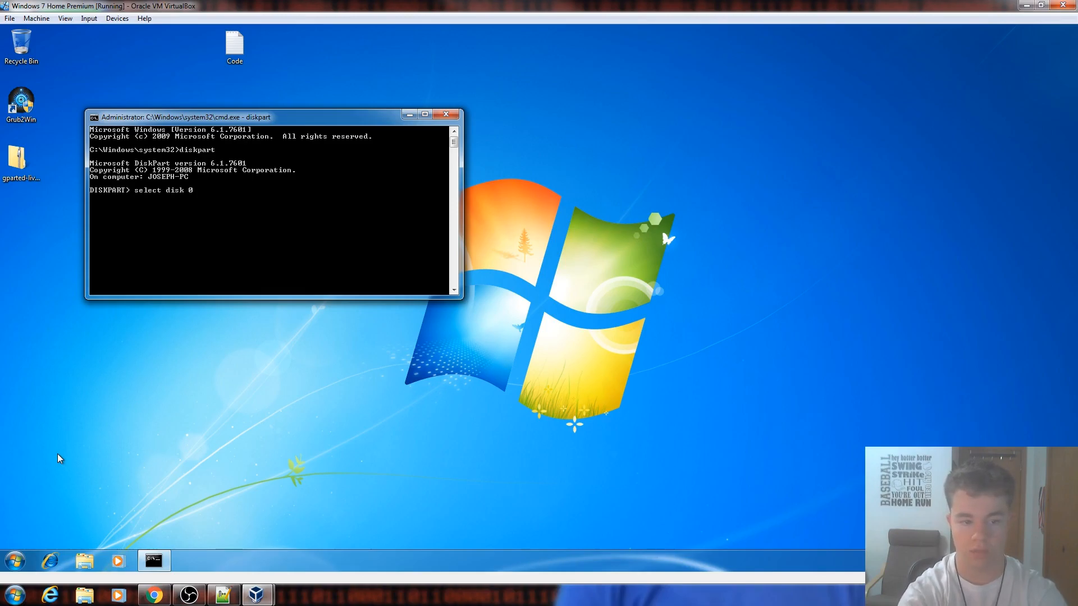
key("Return")
type("select")
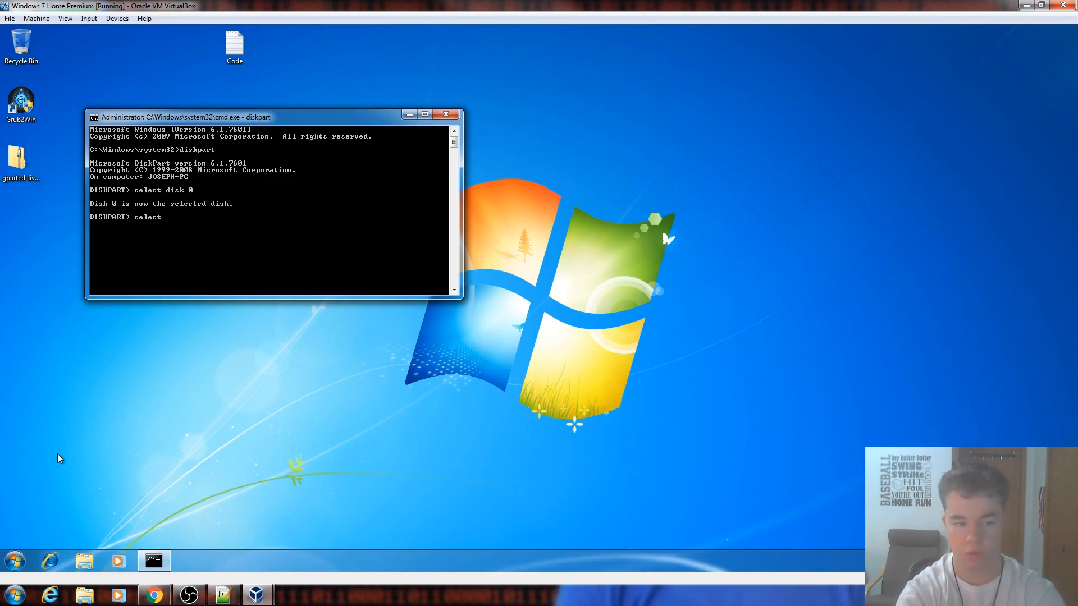
type(" partition 1")
key("Return")
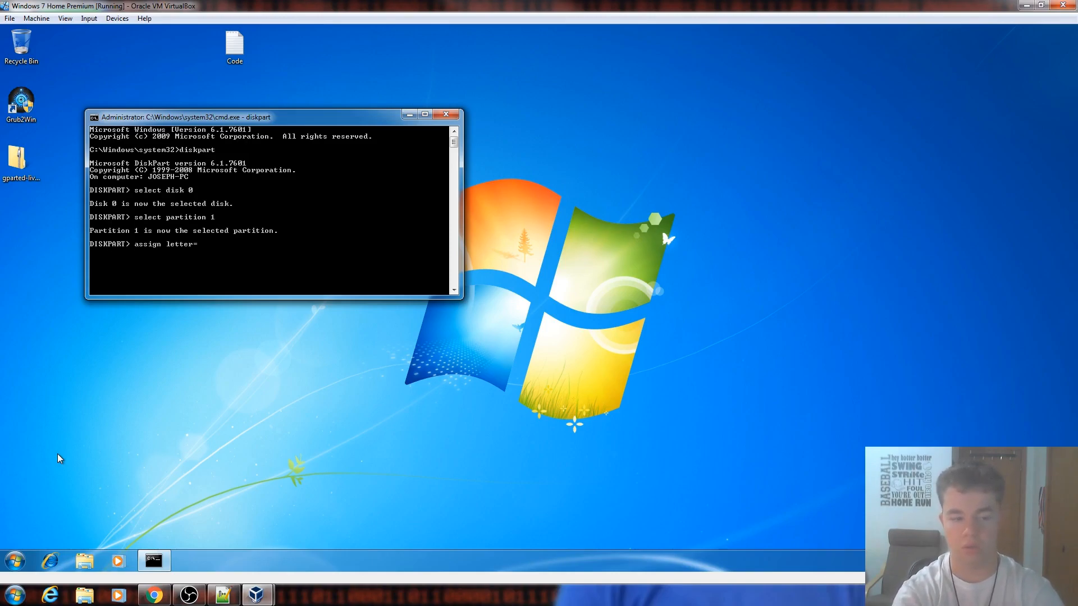
Run assign letter=I: for the selected partition, close the command prompt, and show the computer's drives in Windows Explorer.
type("assign letter=I:")
key("Return")
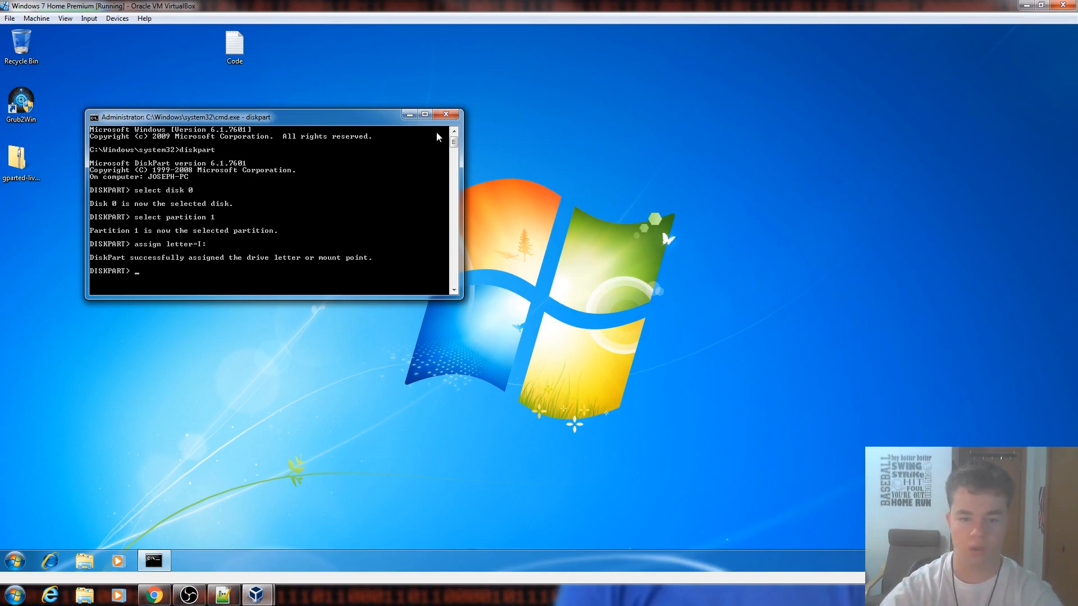
left_click(446, 114)
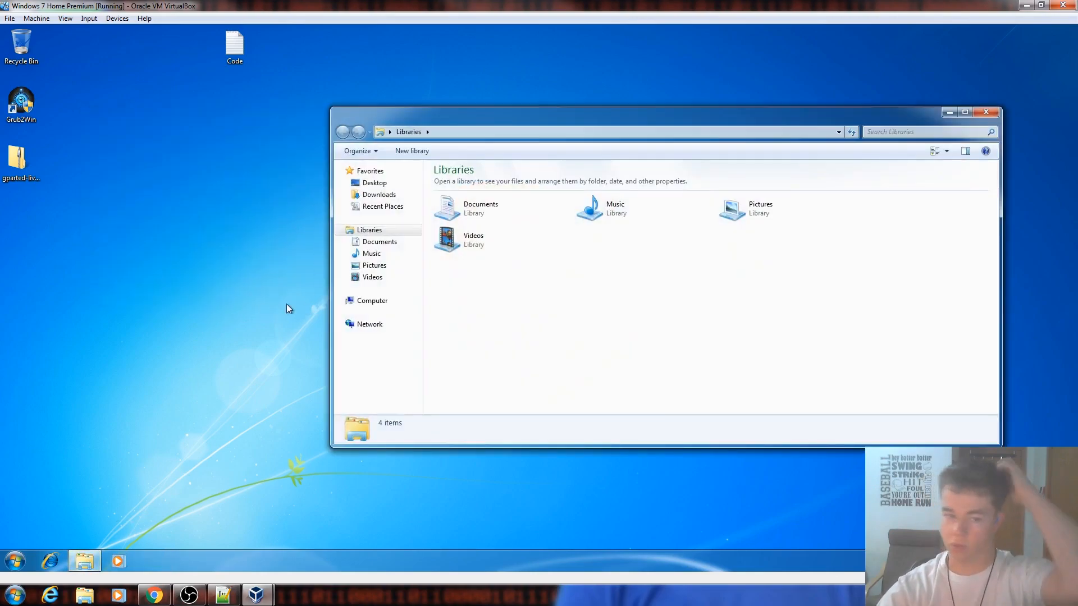
left_click(382, 303)
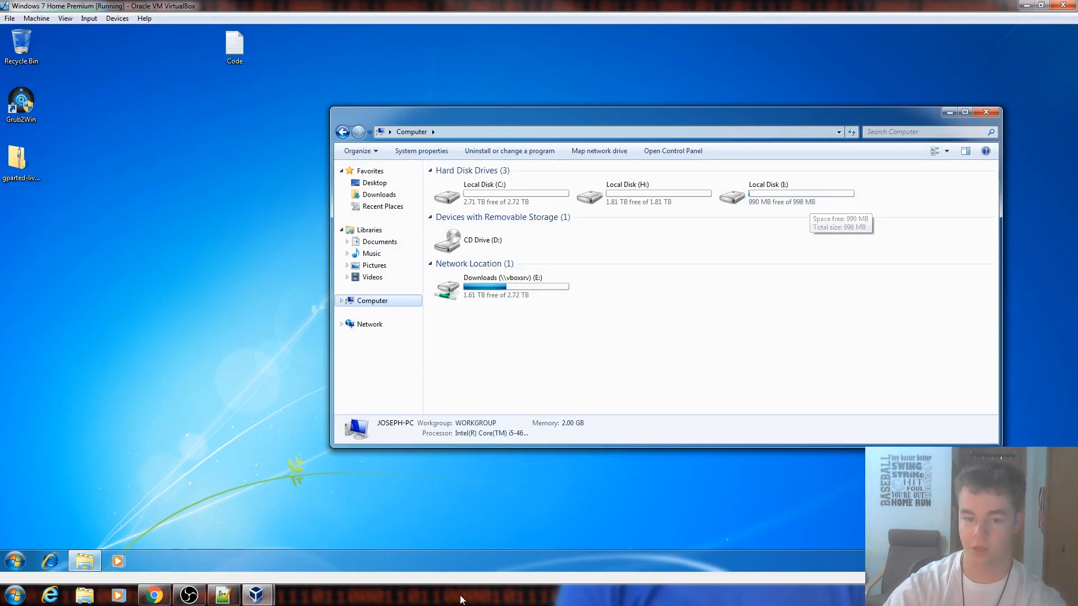
End the explorer.exe process in Windows Task Manager and return to the list of running applications.
key("super+d")
right_click(520, 556)
left_click(555, 512)
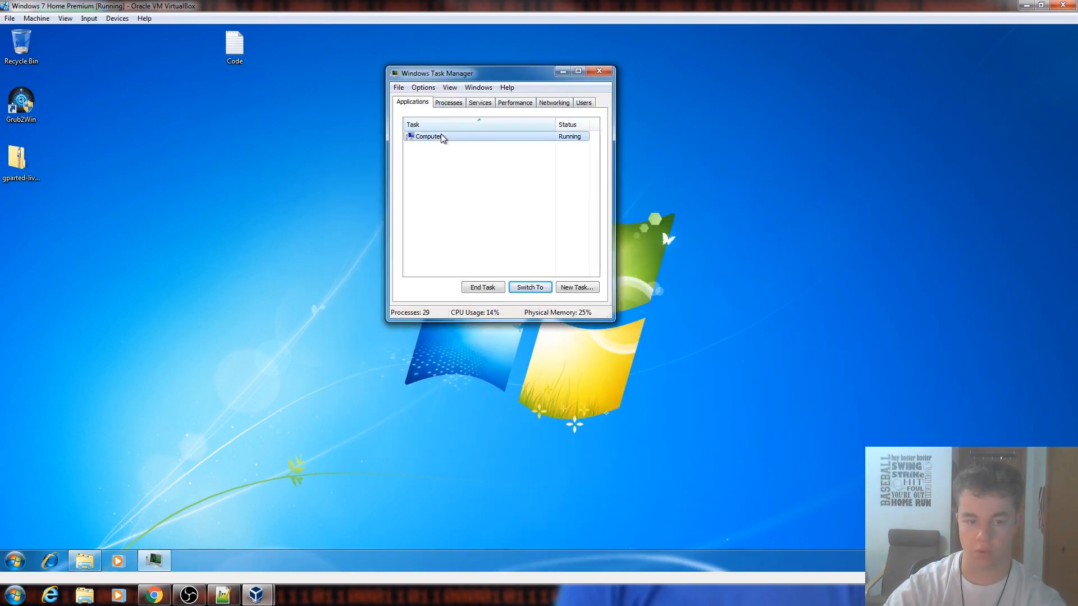
left_click(456, 103)
left_click(494, 156)
left_click(571, 285)
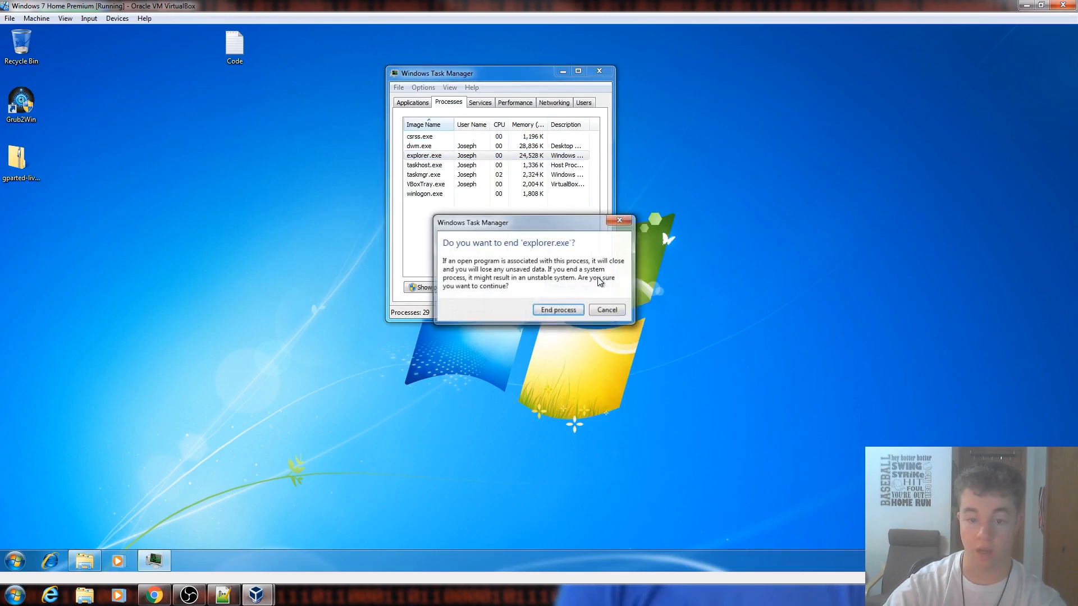
left_click(561, 315)
left_click(412, 102)
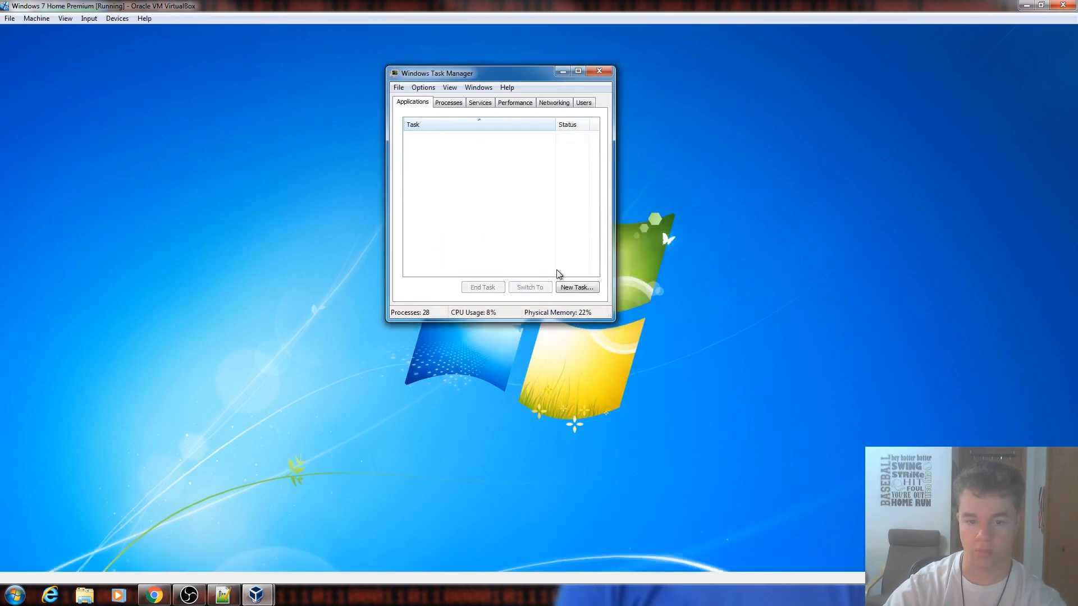
Run explorer from C:\Windows as administrator through a new task, and close the task dialog and Windows Task Manager.
left_click(576, 287)
left_click(588, 194)
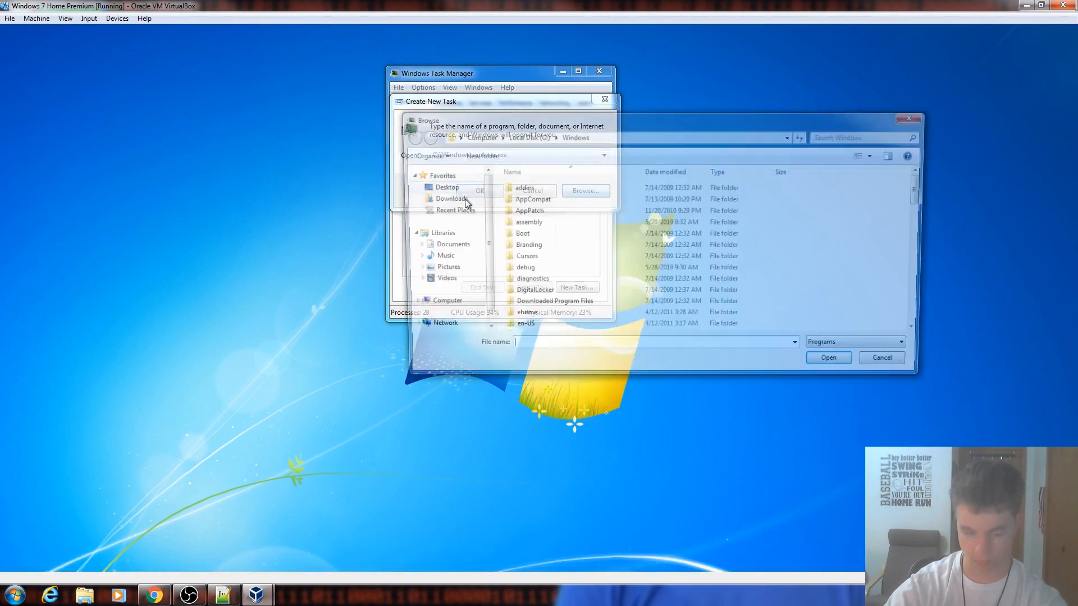
scroll(531, 252, "down", 12)
scroll(530, 252, "down", 6)
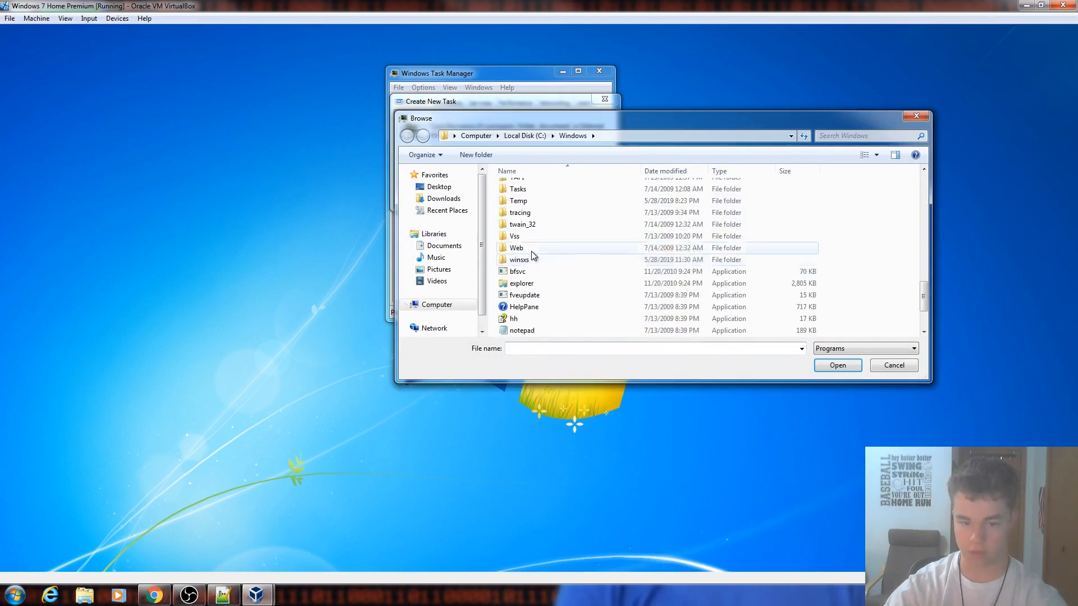
left_click(522, 212)
right_click(525, 210)
left_click(588, 246)
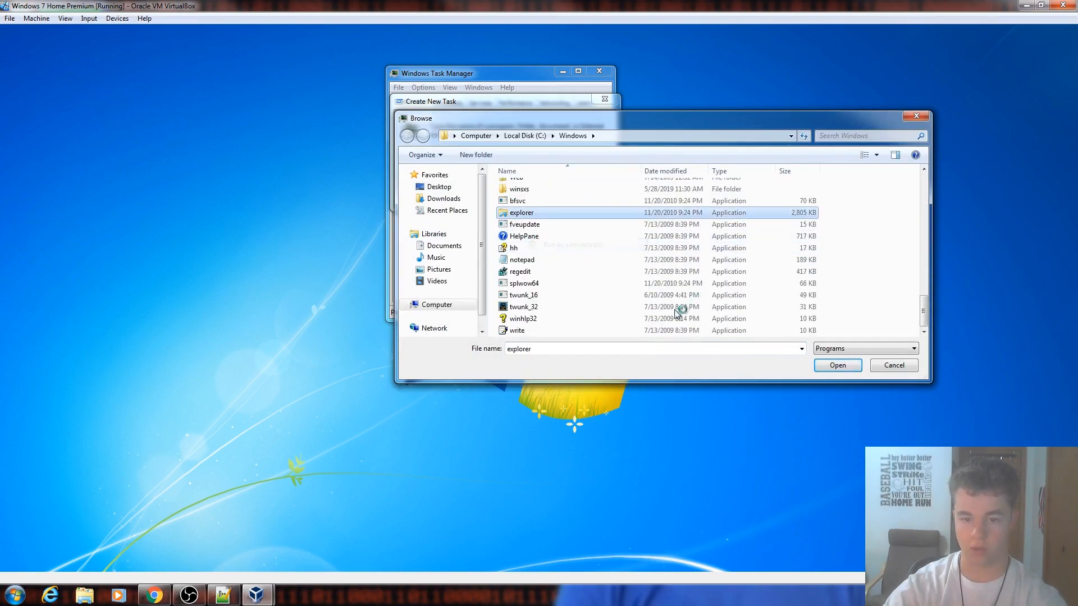
left_click(716, 258)
left_click(905, 366)
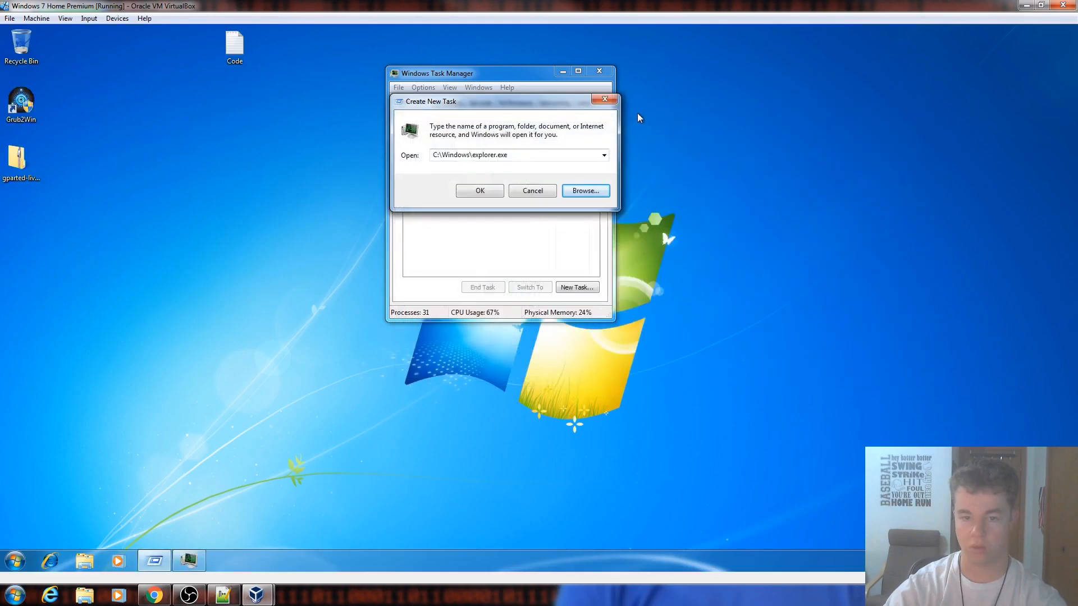
left_click(606, 99)
left_click(600, 71)
Show the computer's drives in Windows Explorer and open Local Disk (C:).
left_click(14, 562)
left_click(185, 418)
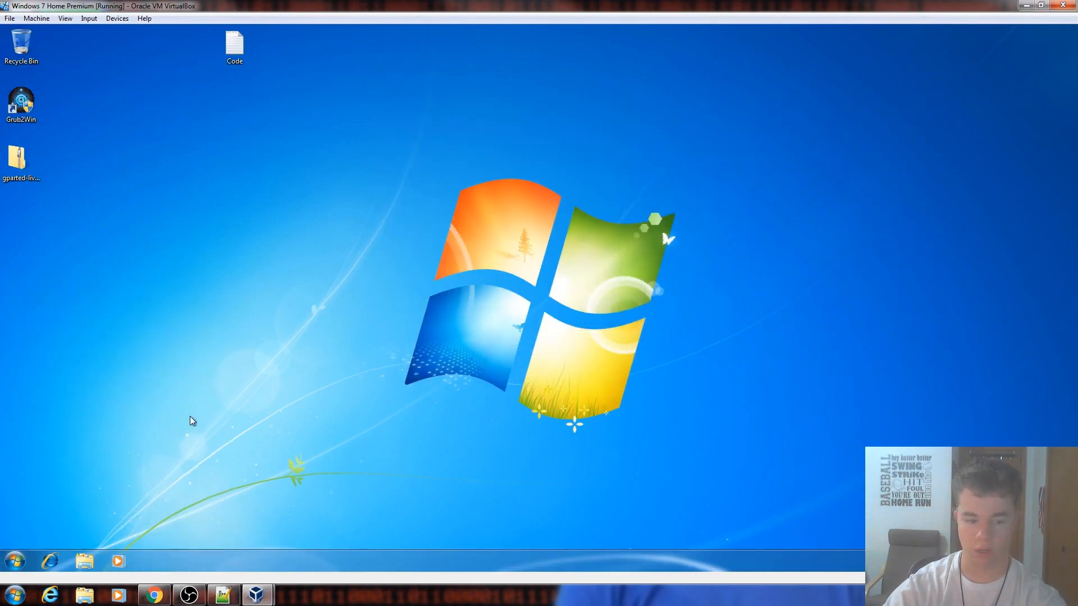
double_click(494, 192)
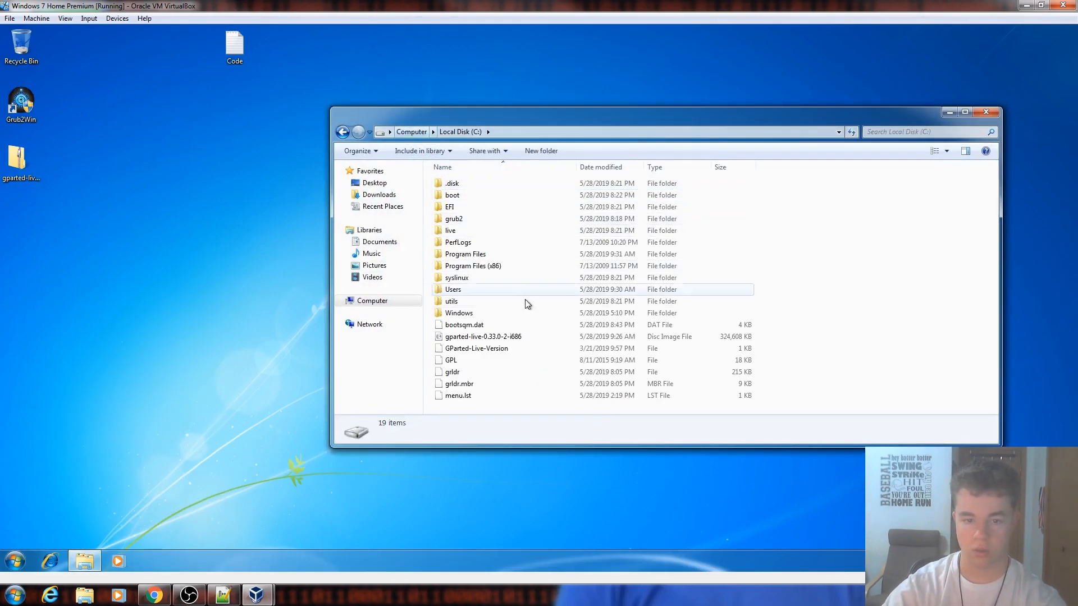
Select the .disk, boot, EFI, live, syslinux and utils folders plus the gparted-live-0.33.0-2-i686, GParted-Live-Version and GPL files on drive C:.
mouse_move(463, 404)
left_mouse_down()
mouse_move(469, 347)
mouse_move(476, 408)
mouse_move(477, 398)
left_mouse_up()
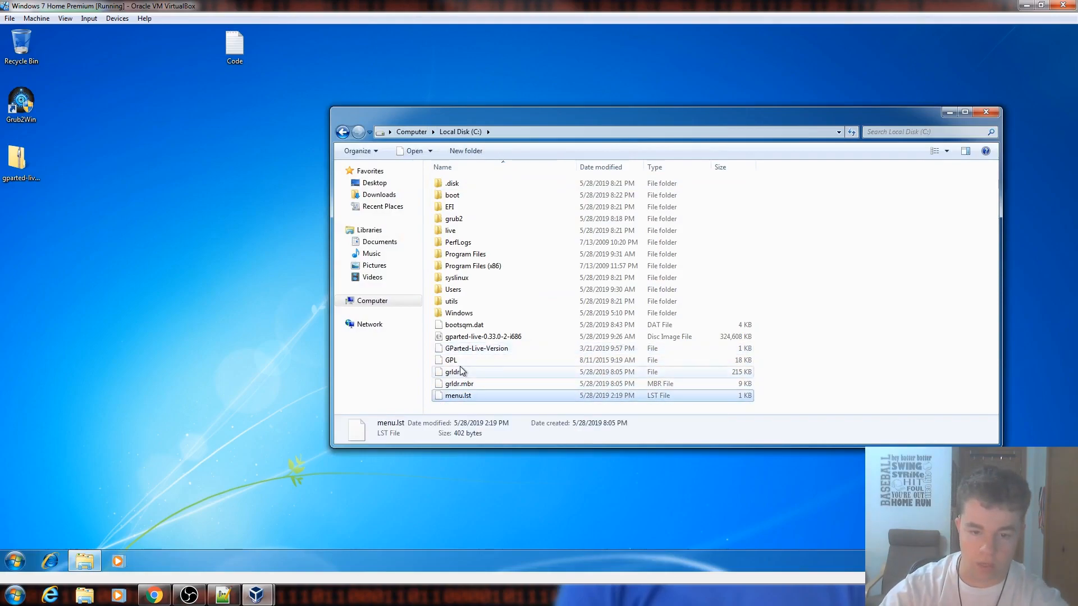
left_click_drag(780, 360, 733, 335)
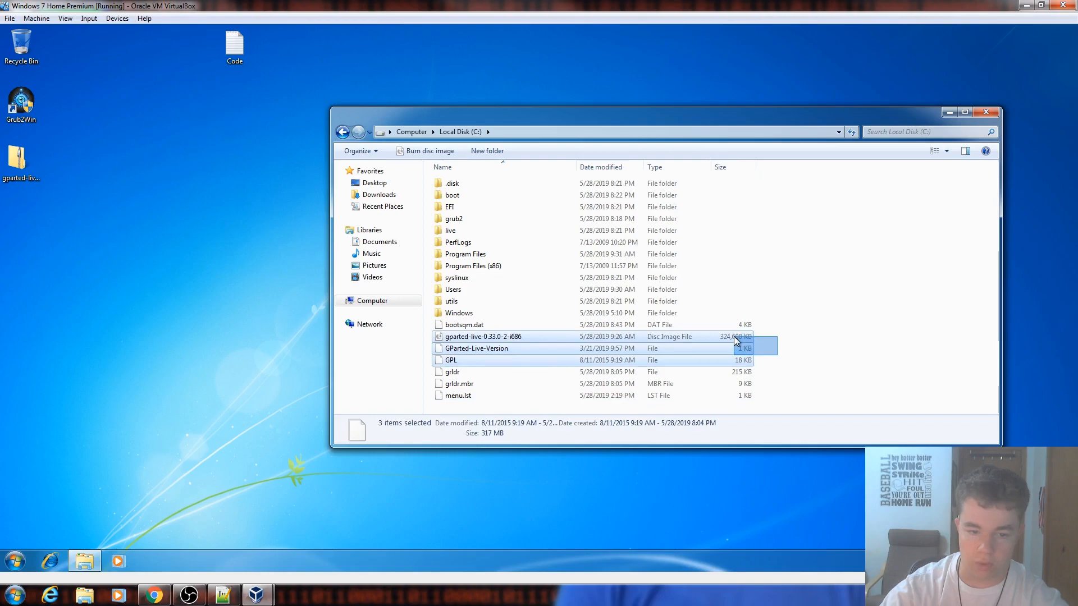
left_click(489, 302, "ctrl")
left_click(482, 278, "ctrl")
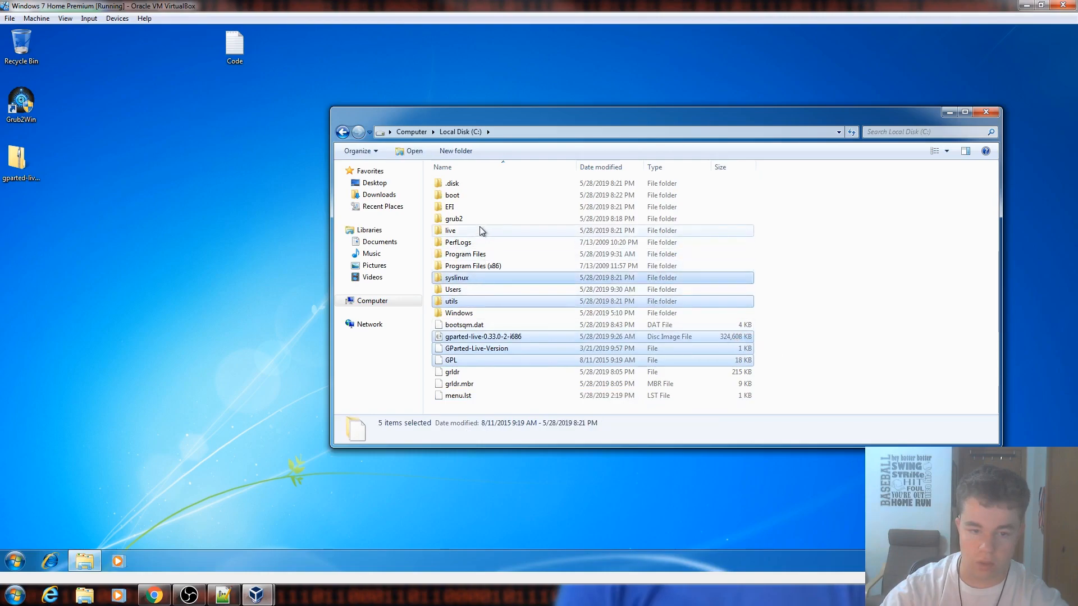
left_click(561, 231, "ctrl")
left_click_drag(768, 209, 711, 182)
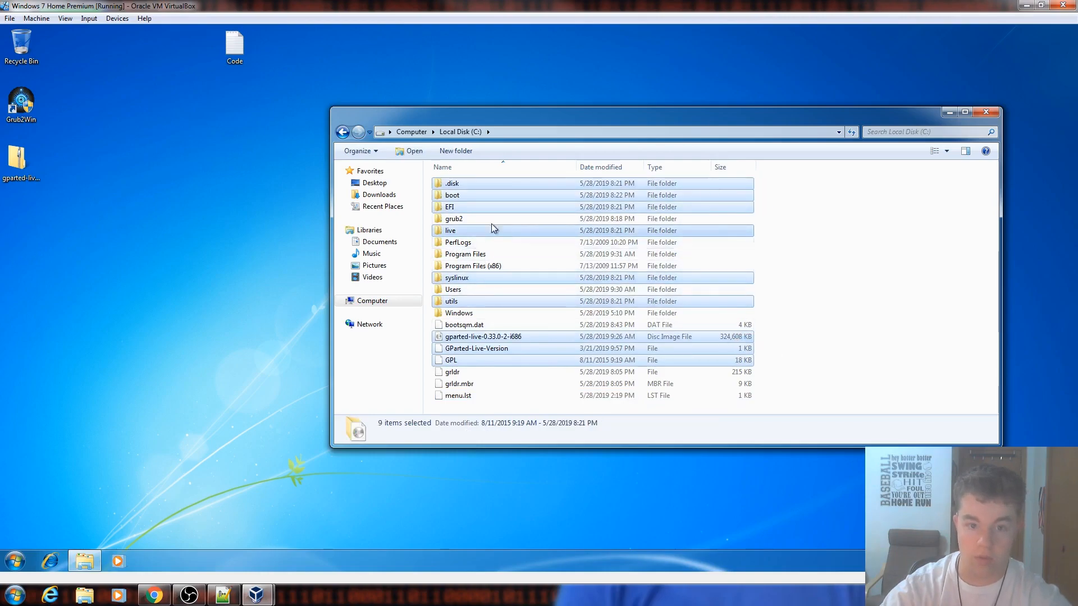
Open the EFI\grub2win folder on Local Disk (I:) and paste the copied GParted Live items into it.
left_click(411, 133)
double_click(493, 209)
double_click(460, 183)
double_click(481, 194)
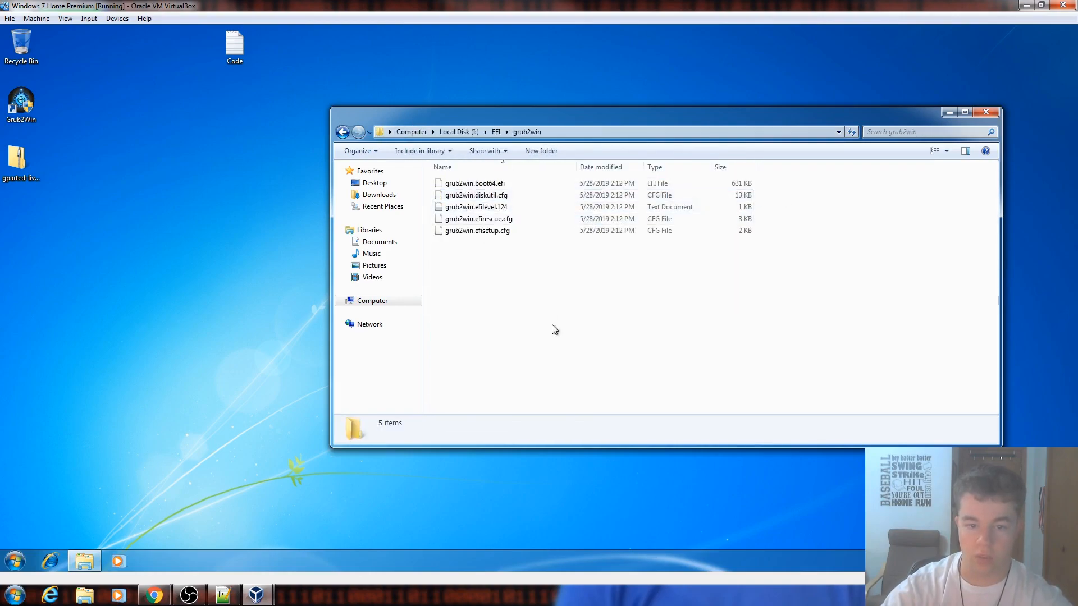
key("ctrl+v")
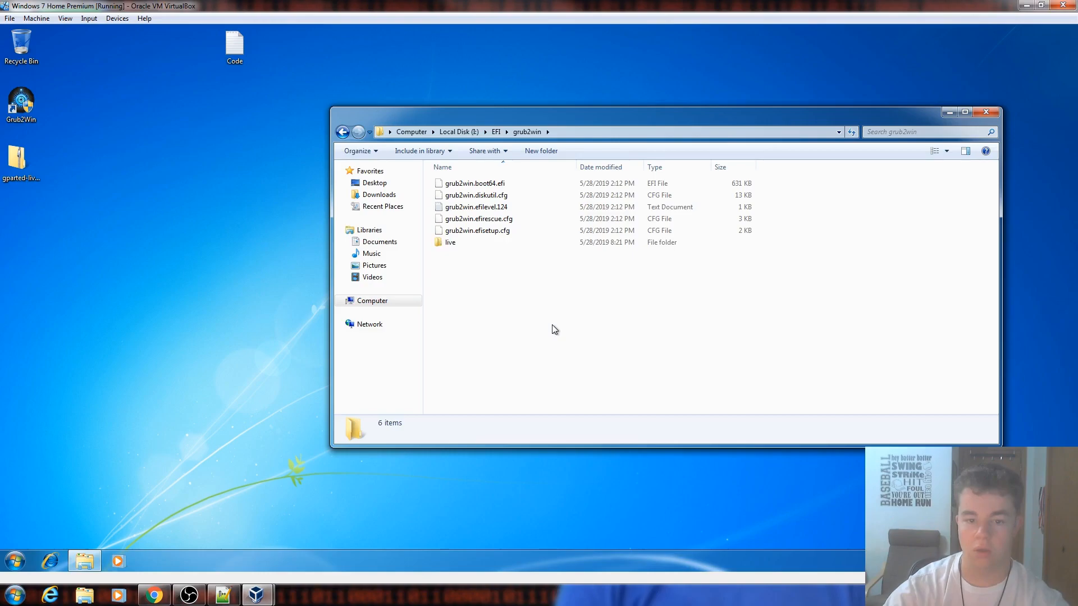